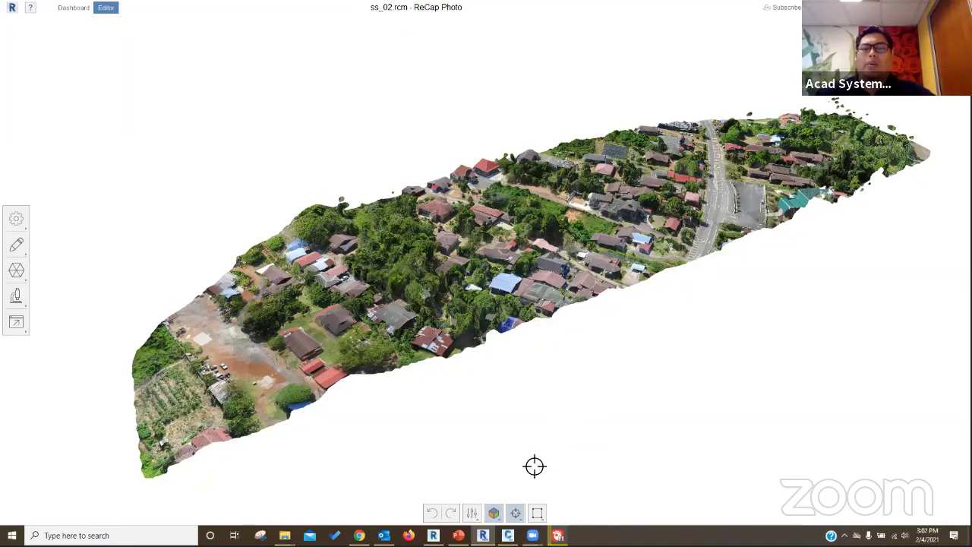
{"action": "left_click_drag", "start_coordinate": [527, 336], "coordinate": [662, 261]}
{"action": "left_click_drag", "start_coordinate": [614, 289], "coordinate": [610, 326]}
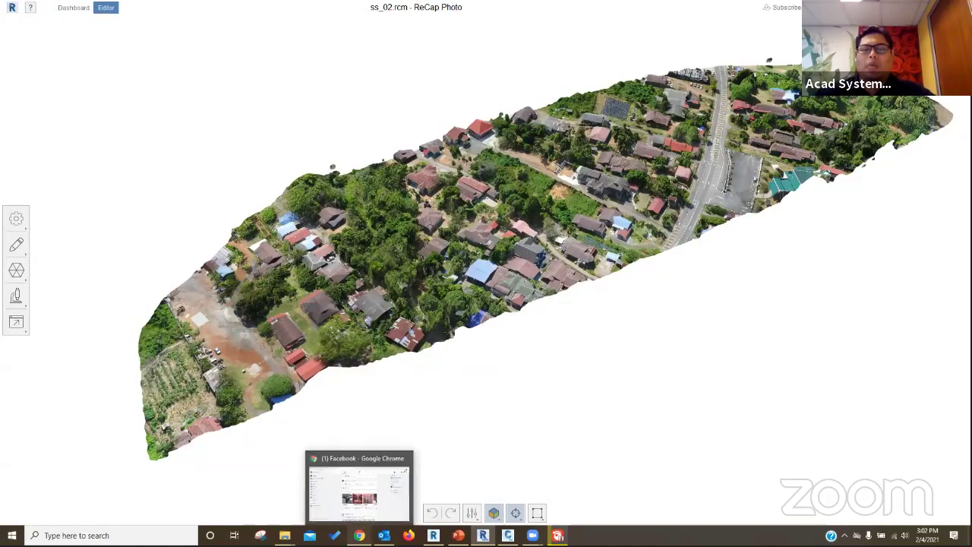
- Switch to Chrome, bring up the Acad Systems homepage from its beginning and reveal its full web address
{"action": "key", "text": "alt+Tab"}
{"action": "left_click", "coordinate": [163, 11]}
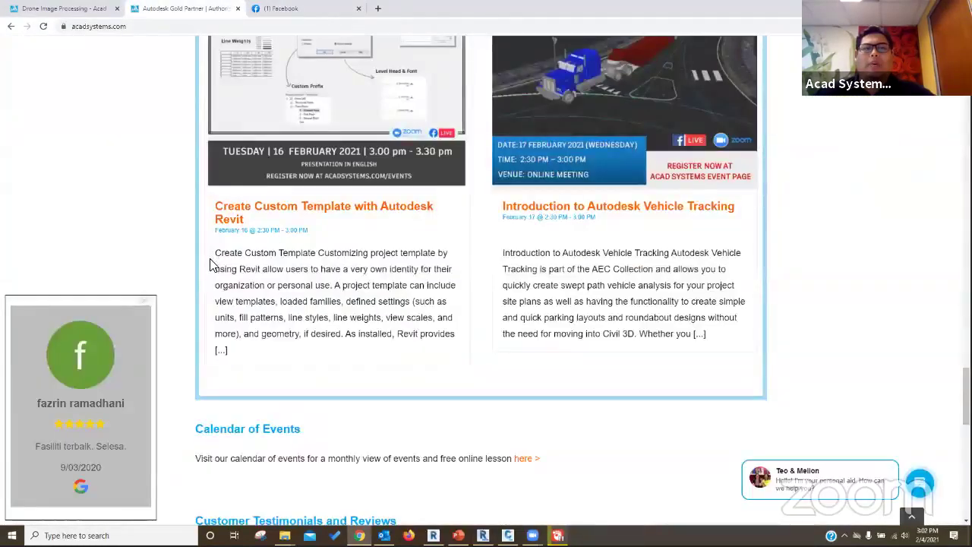
{"action": "scroll", "coordinate": [211, 266], "scroll_direction": "up", "scroll_amount": 5}
{"action": "scroll", "coordinate": [175, 152], "scroll_direction": "up", "scroll_amount": 15}
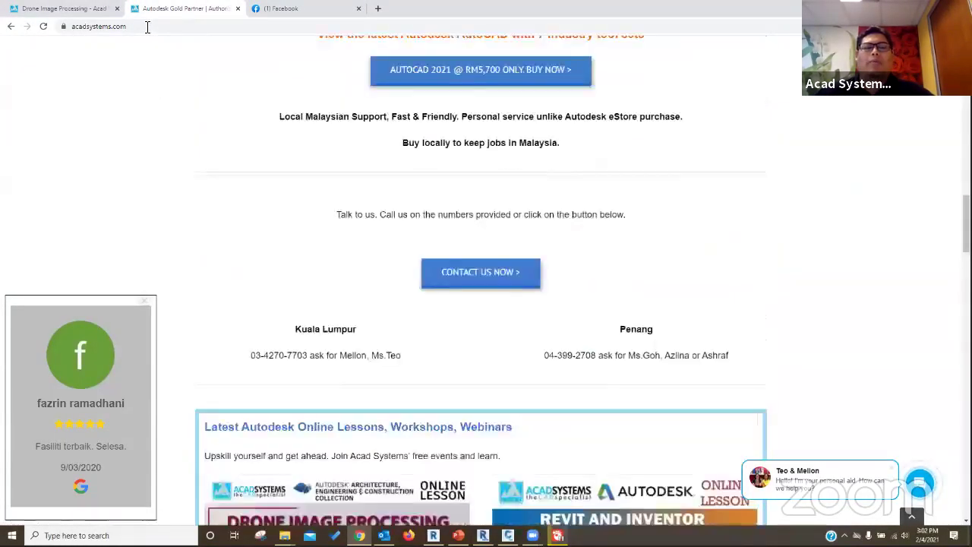
{"action": "left_click", "coordinate": [147, 27]}
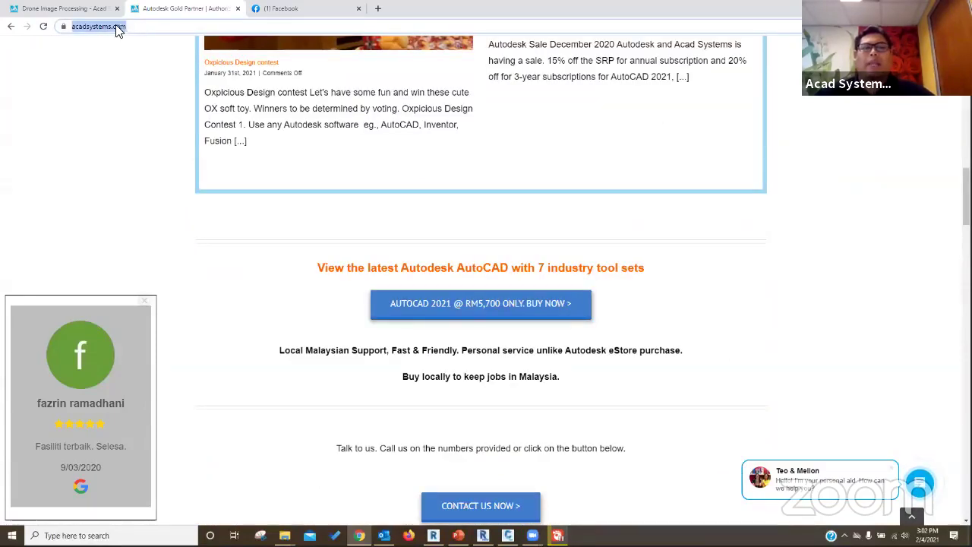
{"action": "left_click", "coordinate": [143, 26]}
{"action": "scroll", "coordinate": [182, 217], "scroll_direction": "up", "scroll_amount": 7}
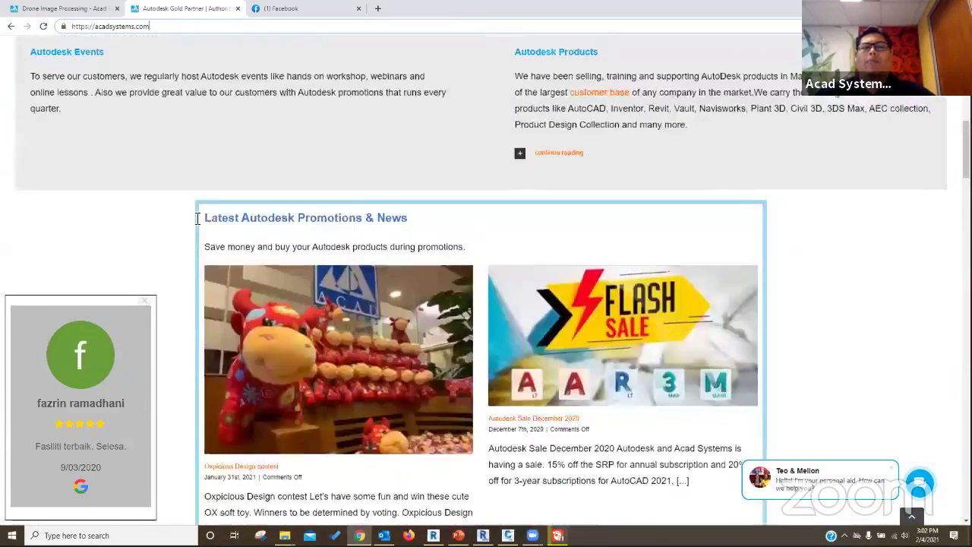
{"action": "scroll", "coordinate": [759, 162], "scroll_direction": "up", "scroll_amount": 7}
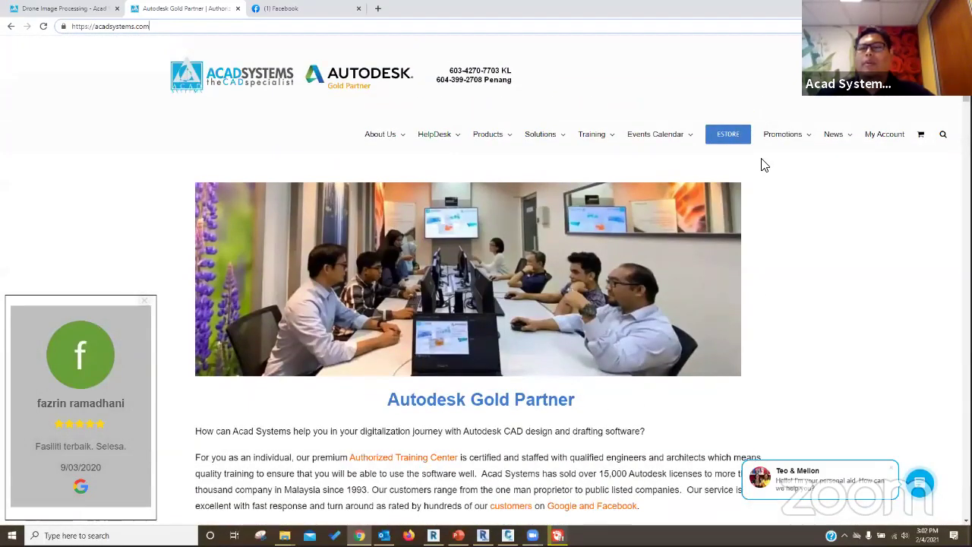
{"action": "left_click", "coordinate": [759, 174]}
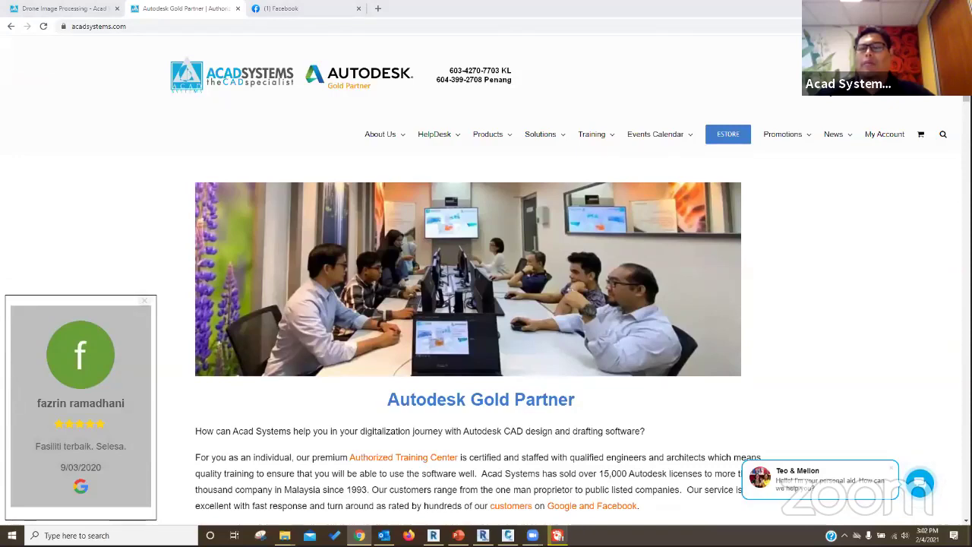
- Examine the homepage's Autodesk Gold Partner introduction, the Events and Products summaries, and the Latest Autodesk Promotions & News section
{"action": "scroll", "coordinate": [486, 324], "scroll_direction": "down", "scroll_amount": 5}
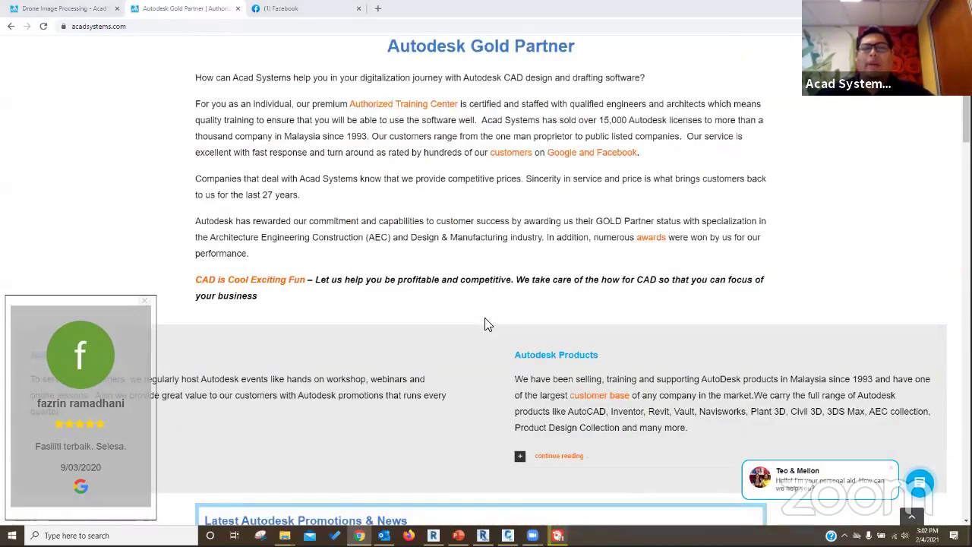
{"action": "scroll", "coordinate": [487, 323], "scroll_direction": "up", "scroll_amount": 3}
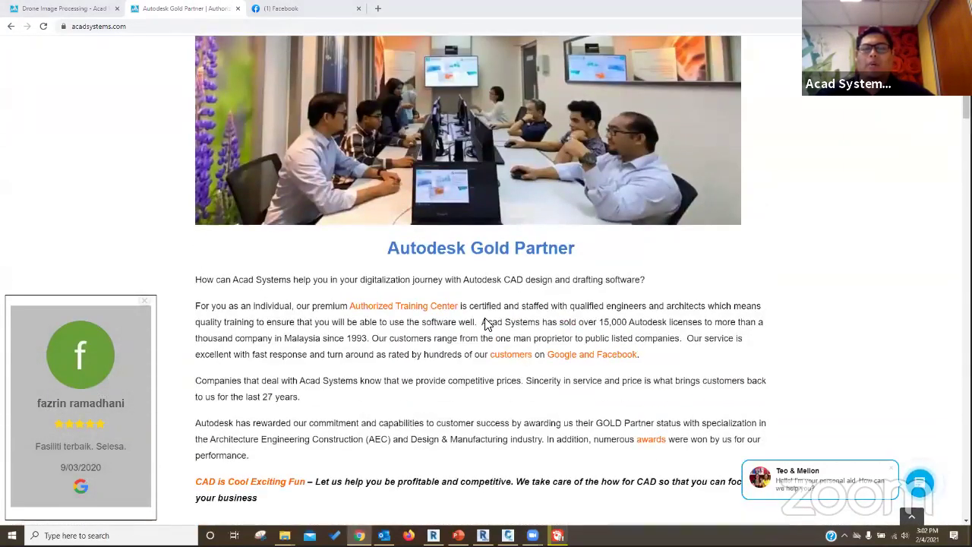
{"action": "scroll", "coordinate": [487, 323], "scroll_direction": "down", "scroll_amount": 7}
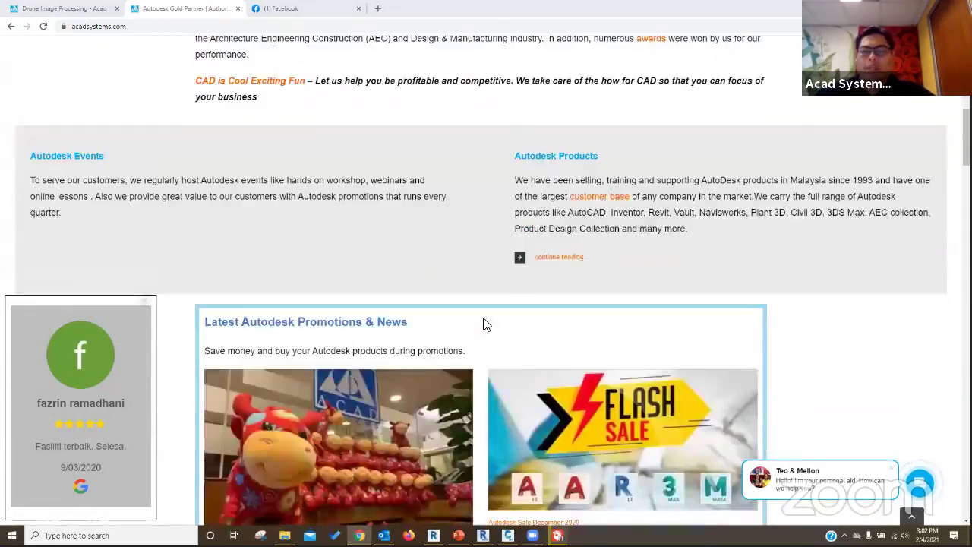
{"action": "scroll", "coordinate": [484, 319], "scroll_direction": "down", "scroll_amount": 2}
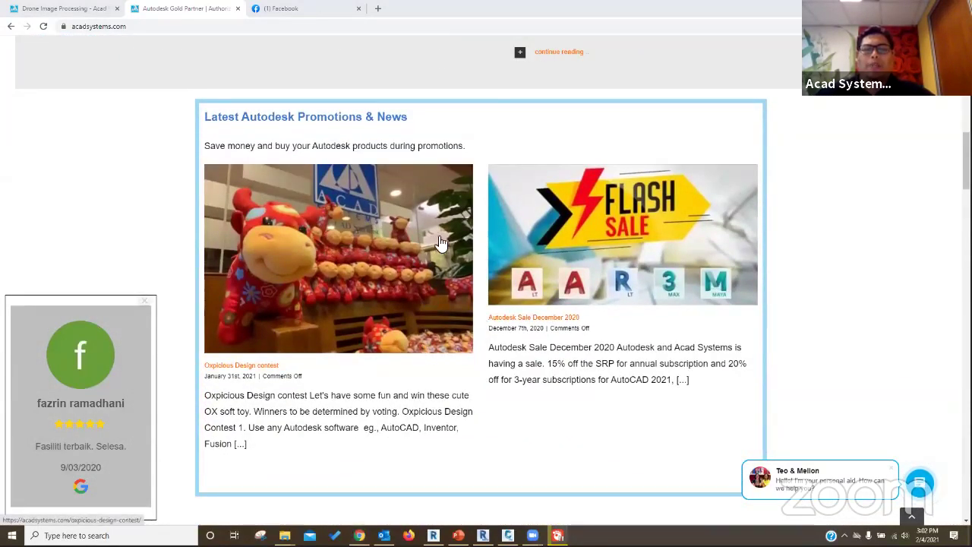
{"action": "scroll", "coordinate": [473, 336], "scroll_direction": "down", "scroll_amount": 6}
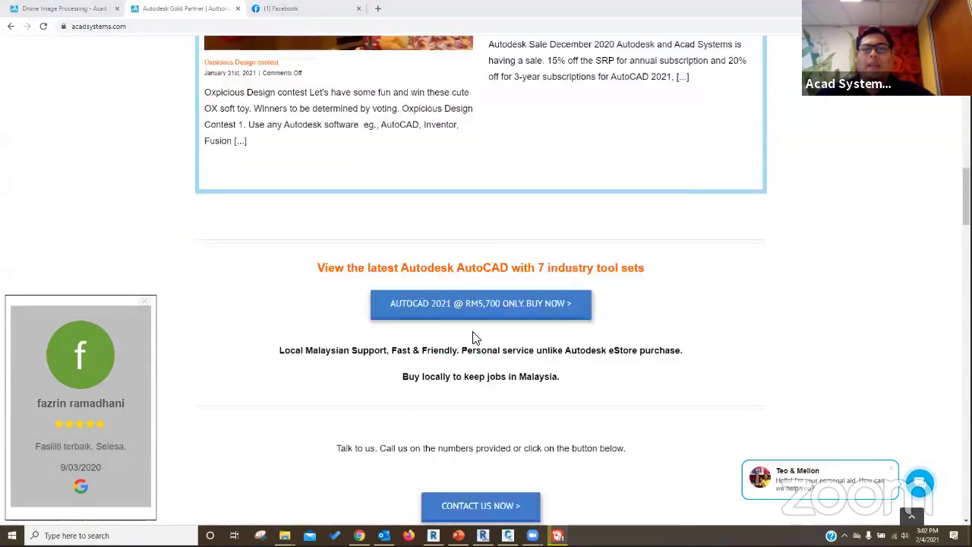
{"action": "scroll", "coordinate": [473, 336], "scroll_direction": "up", "scroll_amount": 1}
{"action": "scroll", "coordinate": [471, 341], "scroll_direction": "down", "scroll_amount": 9}
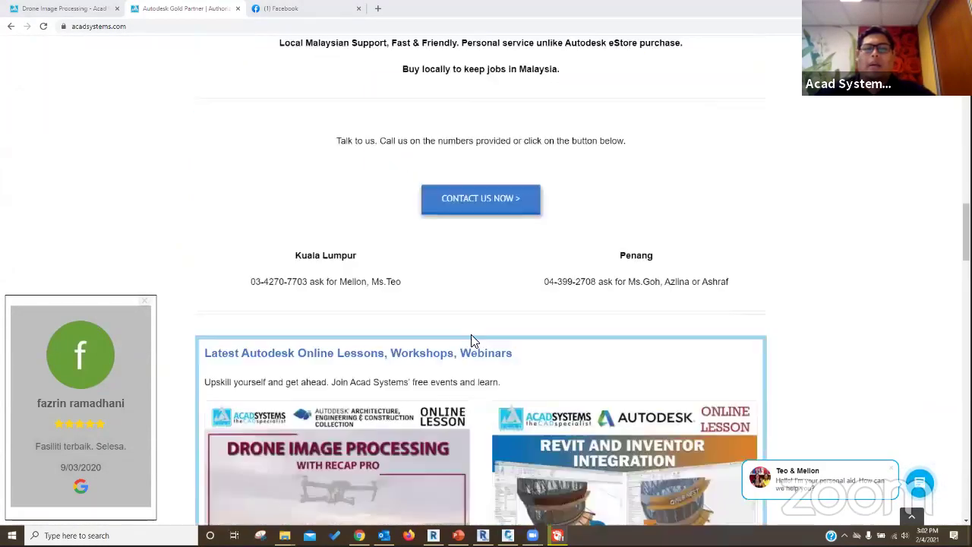
- Review the February 2021 sessions under Latest Autodesk Online Lessons, Workshops, Webinars, from Drone Image Processing to Vehicle Tracking
{"action": "scroll", "coordinate": [471, 341], "scroll_direction": "down", "scroll_amount": 2}
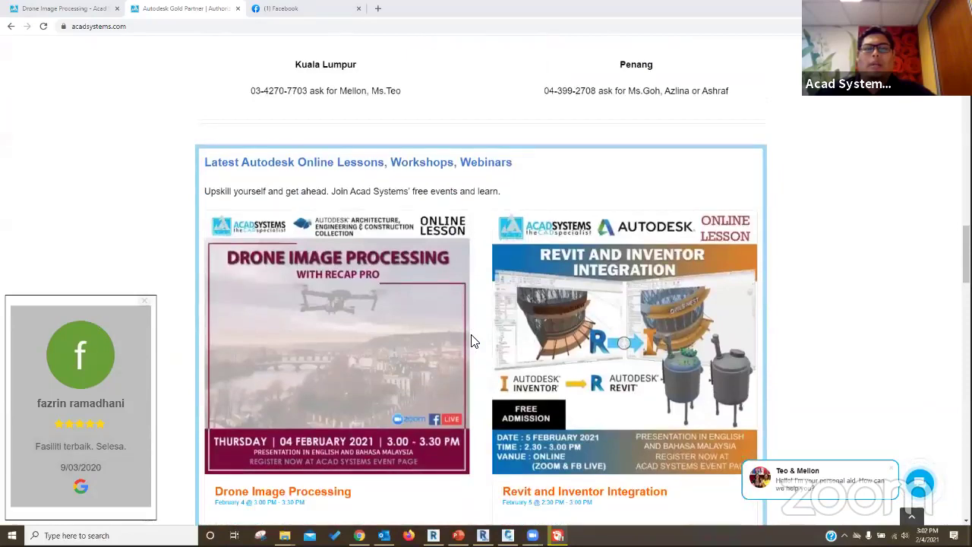
{"action": "scroll", "coordinate": [461, 347], "scroll_direction": "down", "scroll_amount": 1}
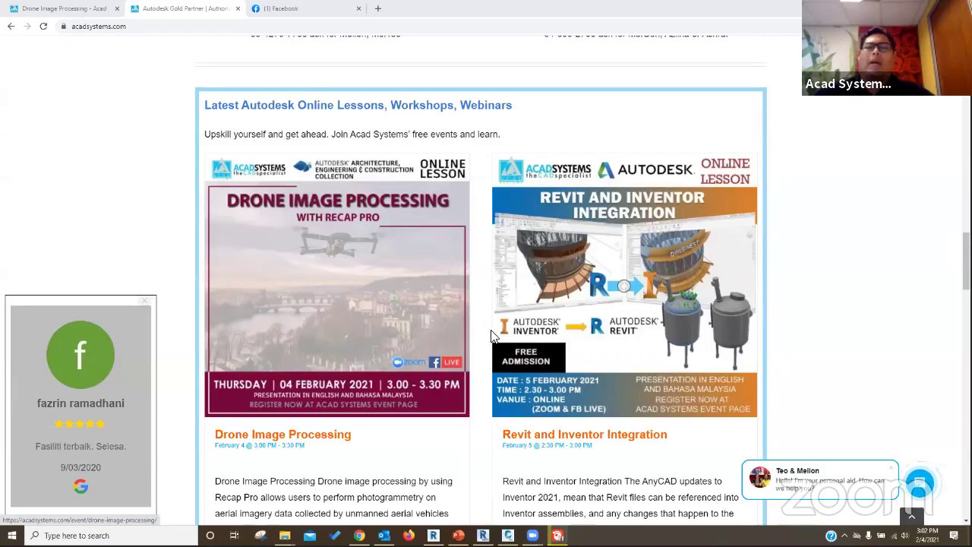
{"action": "scroll", "coordinate": [517, 357], "scroll_direction": "down", "scroll_amount": 1}
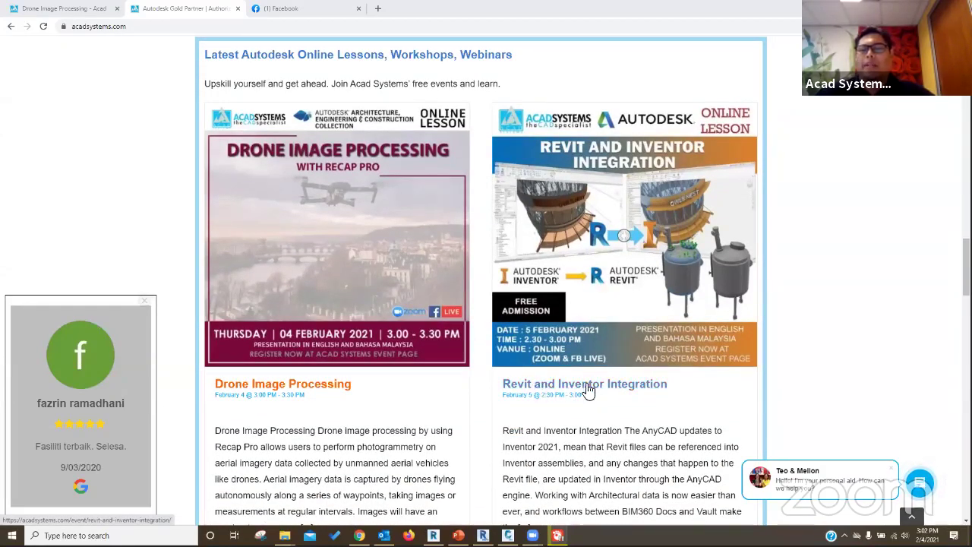
{"action": "scroll", "coordinate": [565, 390], "scroll_direction": "down", "scroll_amount": 3}
{"action": "scroll", "coordinate": [565, 390], "scroll_direction": "down", "scroll_amount": 1}
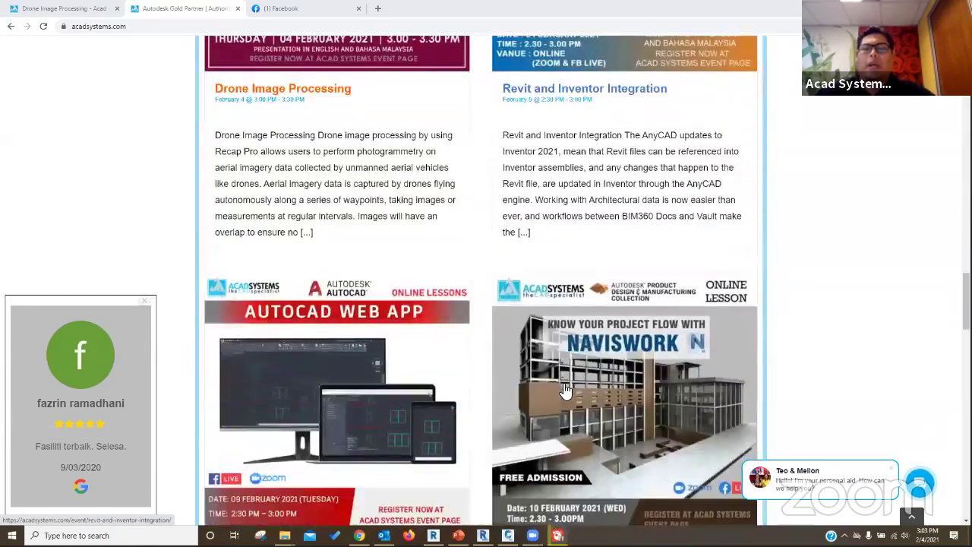
{"action": "scroll", "coordinate": [565, 390], "scroll_direction": "down", "scroll_amount": 3}
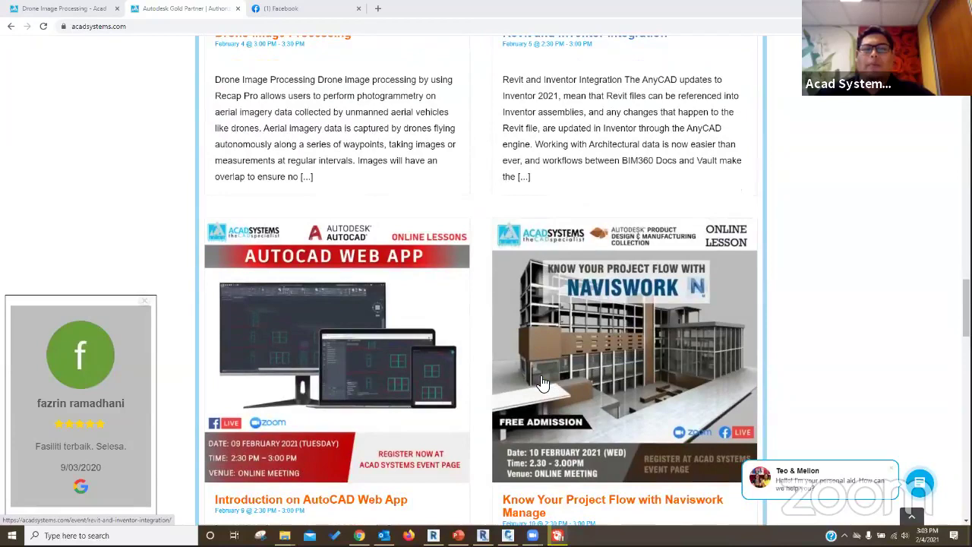
{"action": "scroll", "coordinate": [542, 382], "scroll_direction": "down", "scroll_amount": 3}
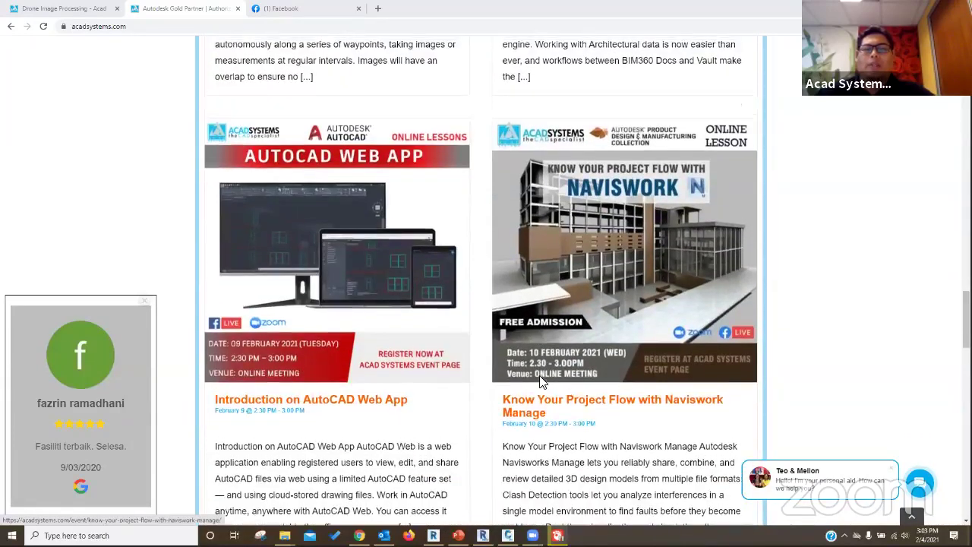
{"action": "scroll", "coordinate": [621, 408], "scroll_direction": "up", "scroll_amount": 6}
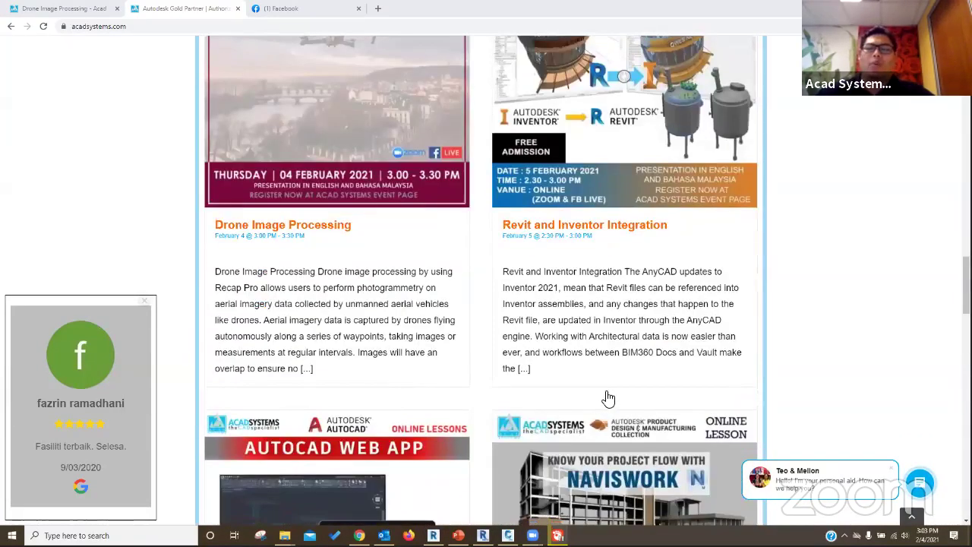
{"action": "scroll", "coordinate": [643, 378], "scroll_direction": "down", "scroll_amount": 3}
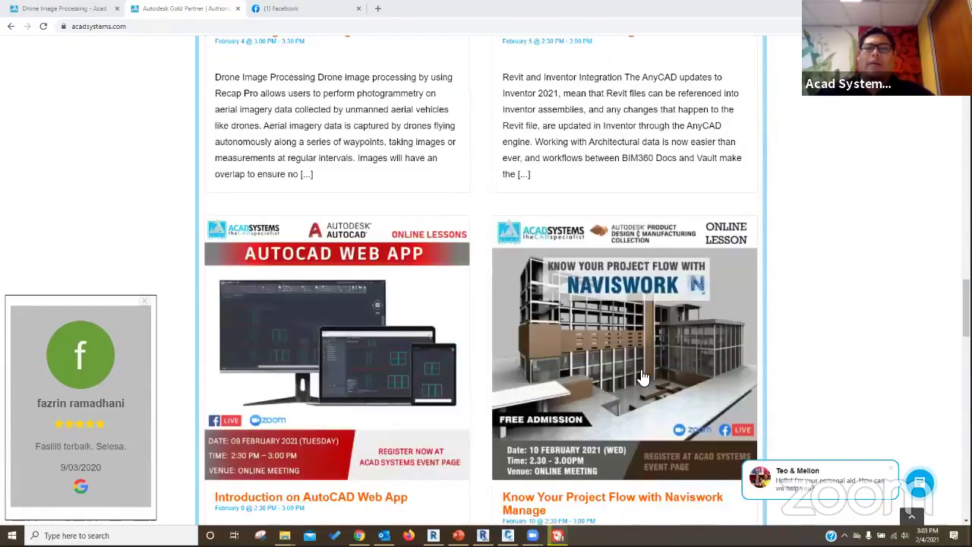
{"action": "scroll", "coordinate": [655, 361], "scroll_direction": "down", "scroll_amount": 3}
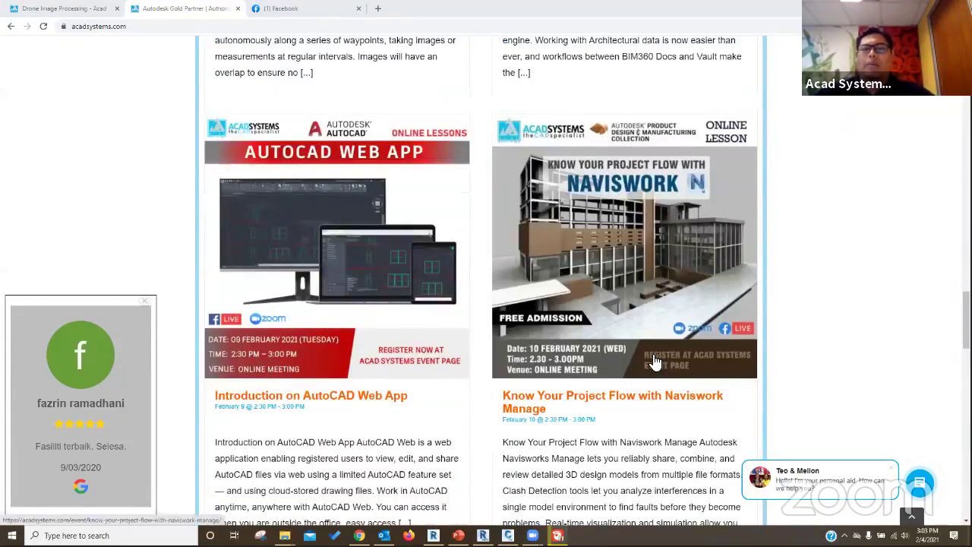
{"action": "scroll", "coordinate": [655, 362], "scroll_direction": "down", "scroll_amount": 5}
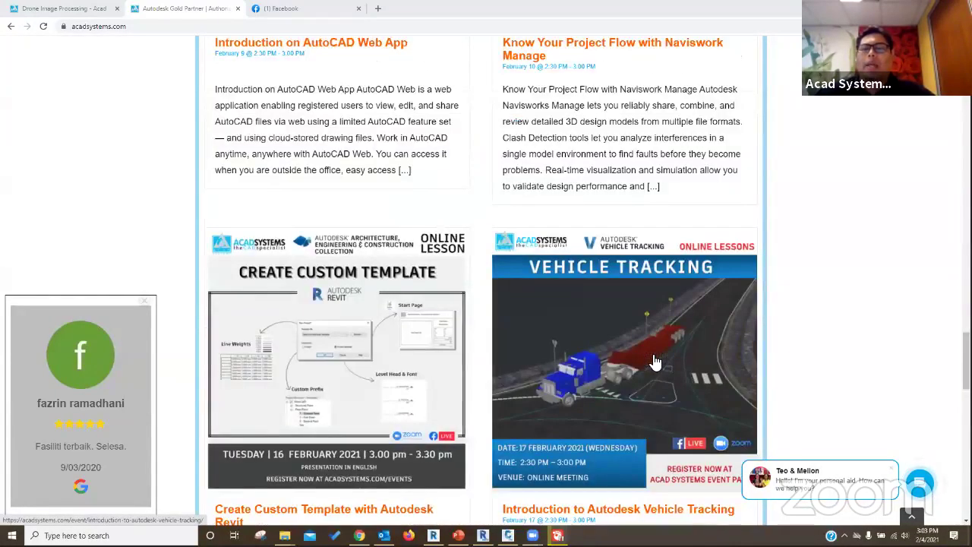
{"action": "scroll", "coordinate": [655, 361], "scroll_direction": "down", "scroll_amount": 3}
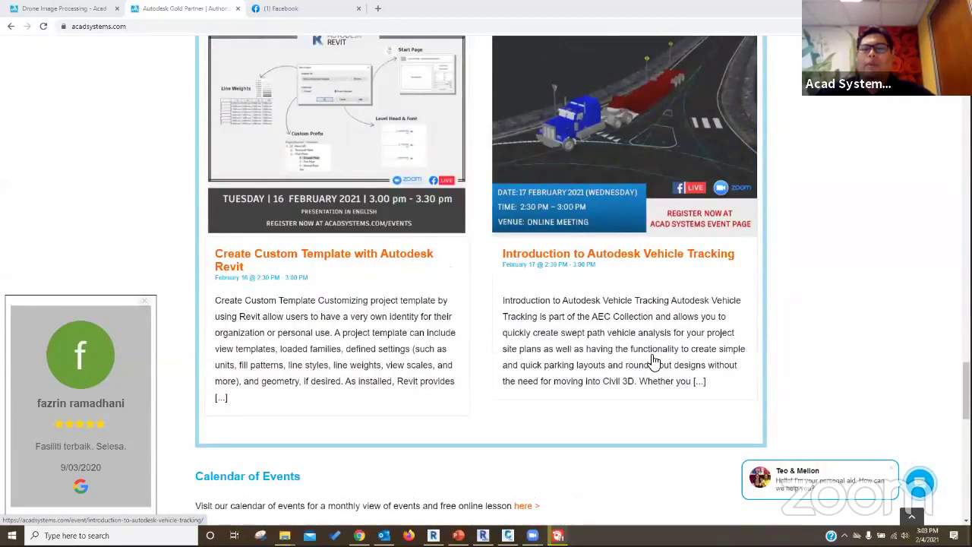
{"action": "scroll", "coordinate": [654, 362], "scroll_direction": "up", "scroll_amount": 4}
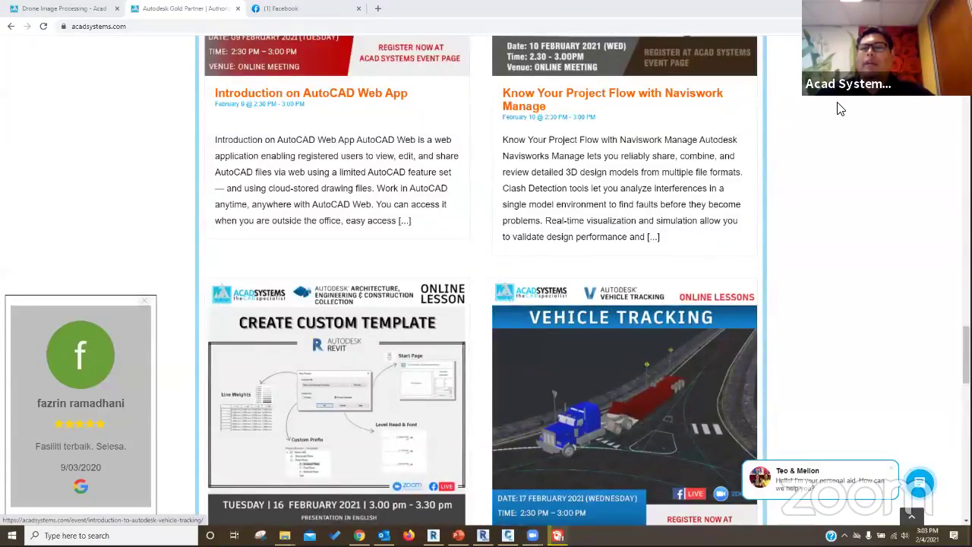
{"action": "scroll", "coordinate": [840, 108], "scroll_direction": "down", "scroll_amount": 1}
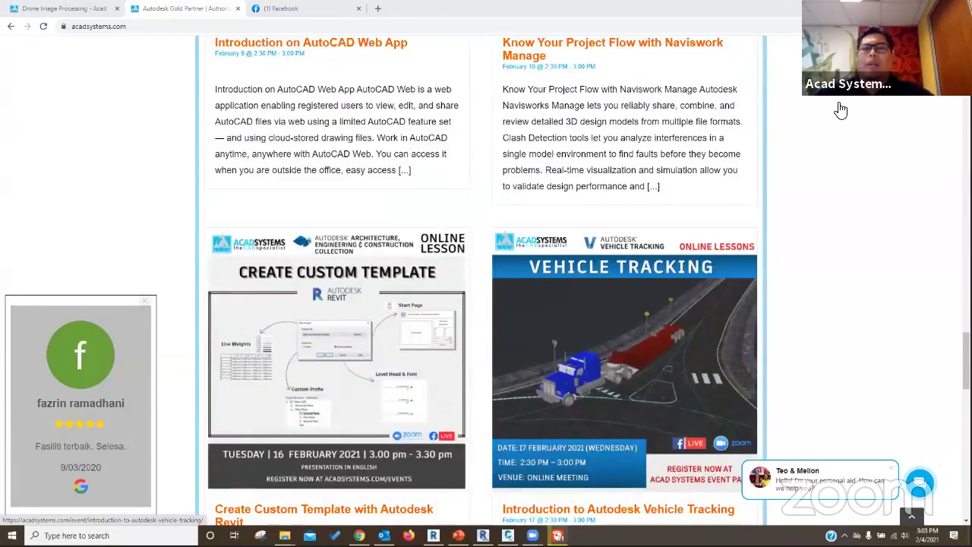
{"action": "scroll", "coordinate": [840, 108], "scroll_direction": "up", "scroll_amount": 4}
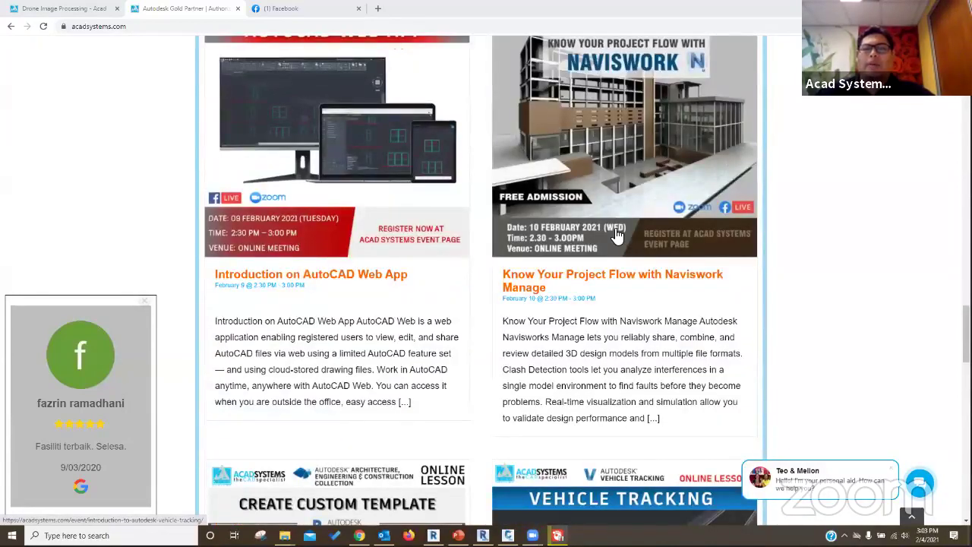
{"action": "scroll", "coordinate": [707, 180], "scroll_direction": "down", "scroll_amount": 1}
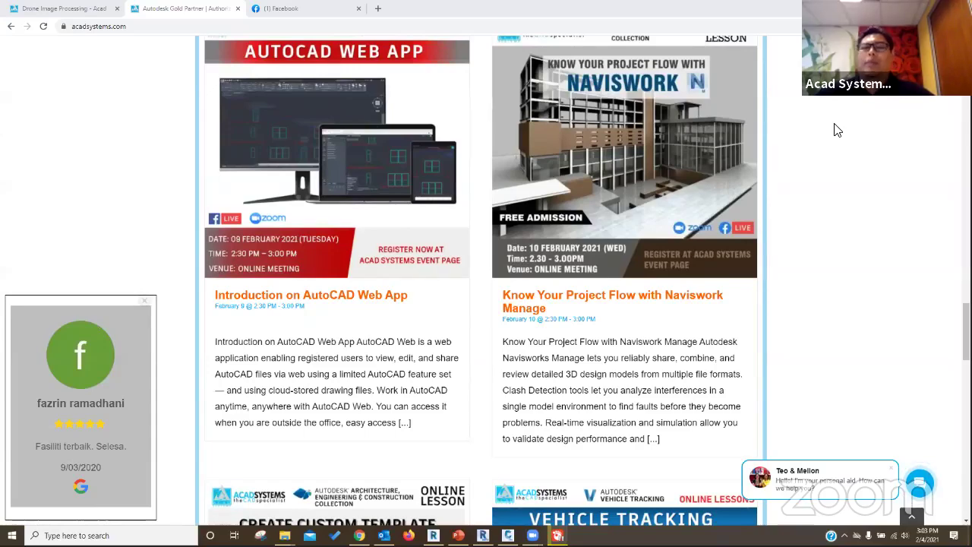
{"action": "scroll", "coordinate": [780, 189], "scroll_direction": "up", "scroll_amount": 3}
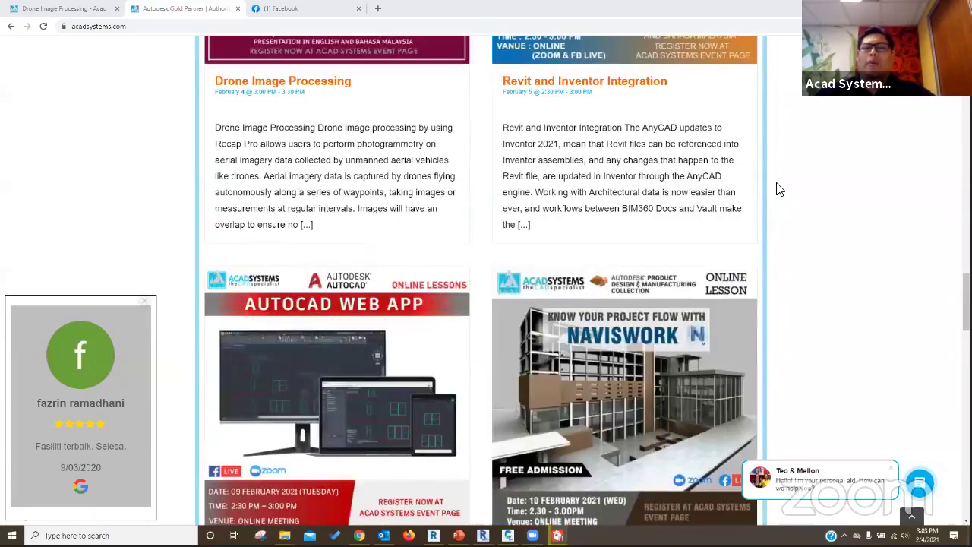
{"action": "scroll", "coordinate": [929, 401], "scroll_direction": "up", "scroll_amount": 1}
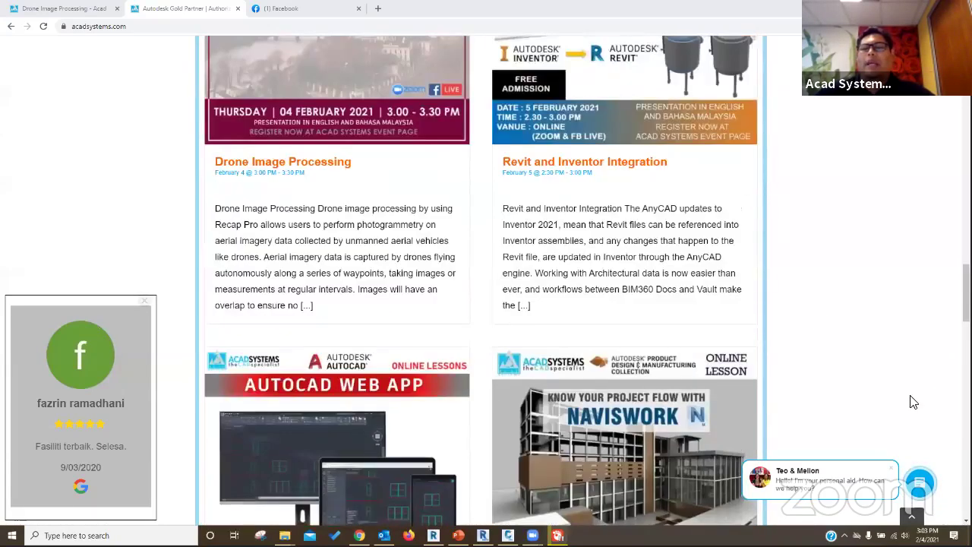
{"action": "scroll", "coordinate": [918, 482], "scroll_direction": "up", "scroll_amount": 3}
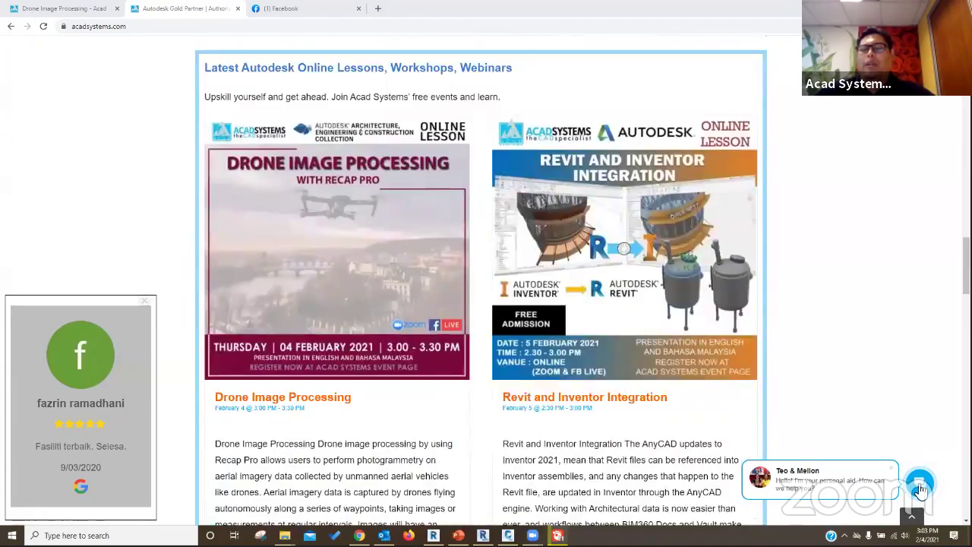
- Open the Acad Systems live chat and send the messages "hi" and "software pricing"
{"action": "scroll", "coordinate": [921, 492], "scroll_direction": "up", "scroll_amount": 2}
{"action": "scroll", "coordinate": [921, 492], "scroll_direction": "up", "scroll_amount": 2}
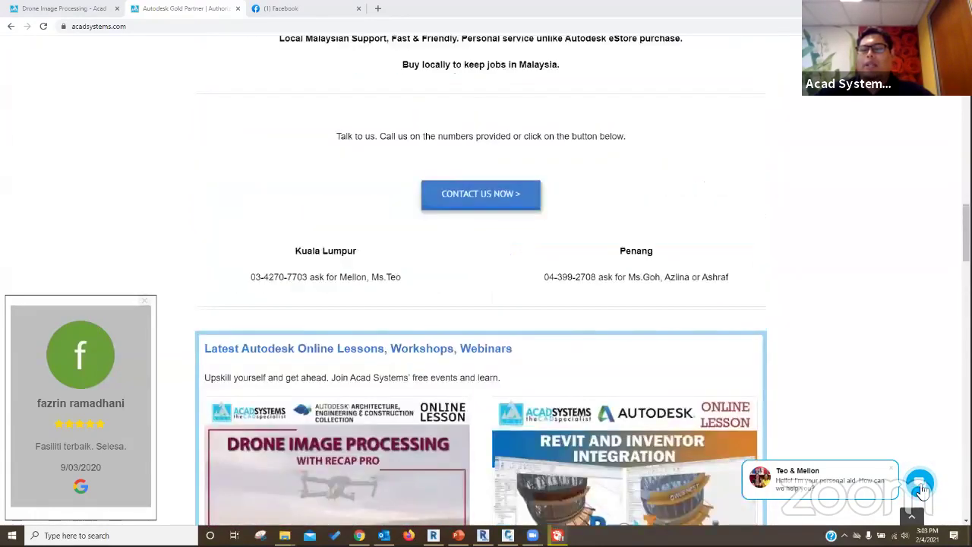
{"action": "left_click", "coordinate": [920, 486]}
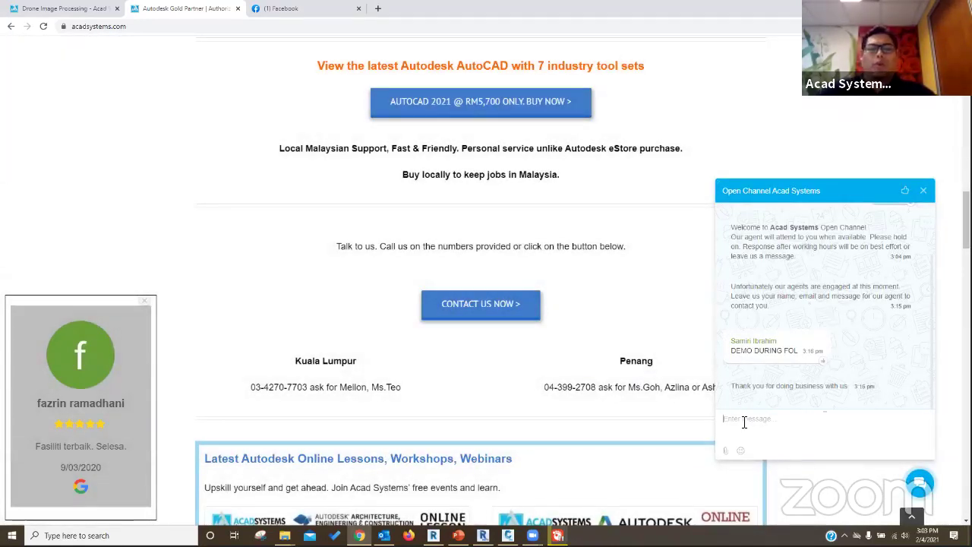
{"action": "type", "text": "hi"}
{"action": "key", "text": "Return"}
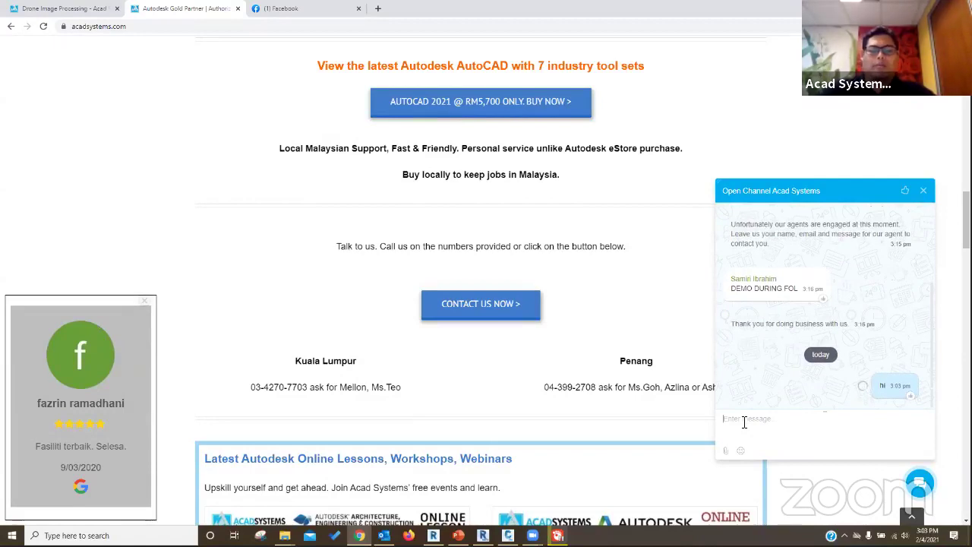
{"action": "type", "text": "software pricing"}
{"action": "key", "text": "Return"}
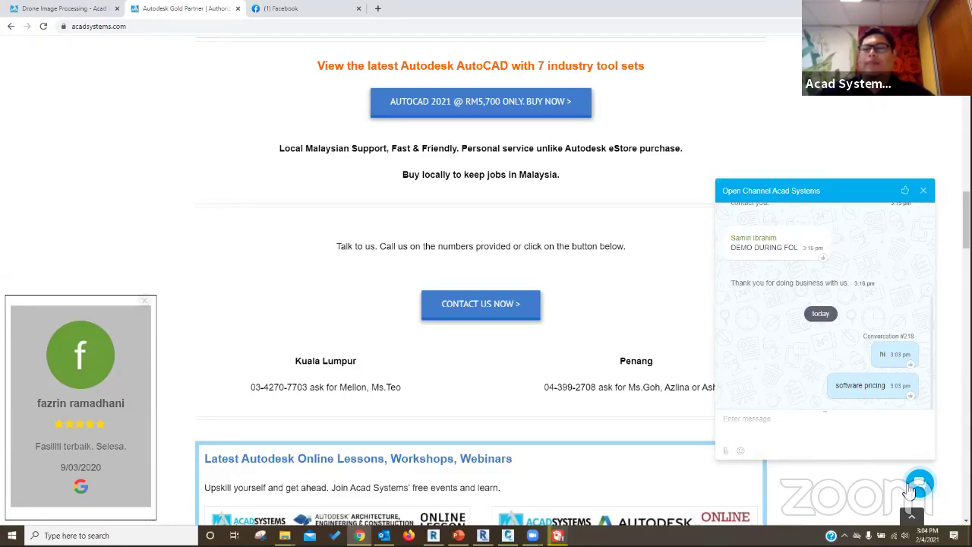
- Close the Acad Systems live chat and look back over the homepage's online lessons and AutoCAD promotion sections
{"action": "left_click", "coordinate": [909, 492]}
{"action": "scroll", "coordinate": [672, 319], "scroll_direction": "down", "scroll_amount": 4}
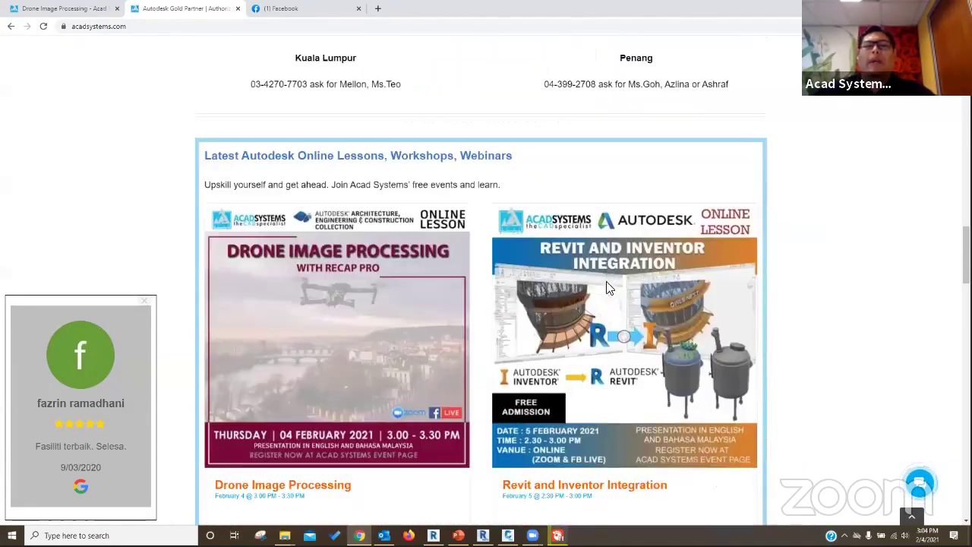
{"action": "scroll", "coordinate": [607, 287], "scroll_direction": "up", "scroll_amount": 8}
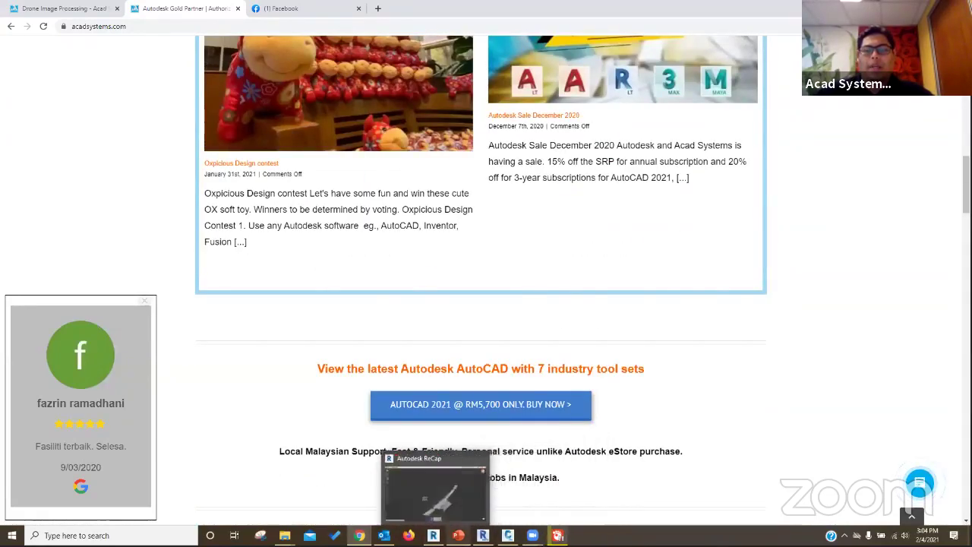
- Switch to the DRONE IMAGE presentation in PowerPoint and show the Learning Objectives and Drone Image Processing Key Features slides
{"action": "left_click", "coordinate": [458, 535]}
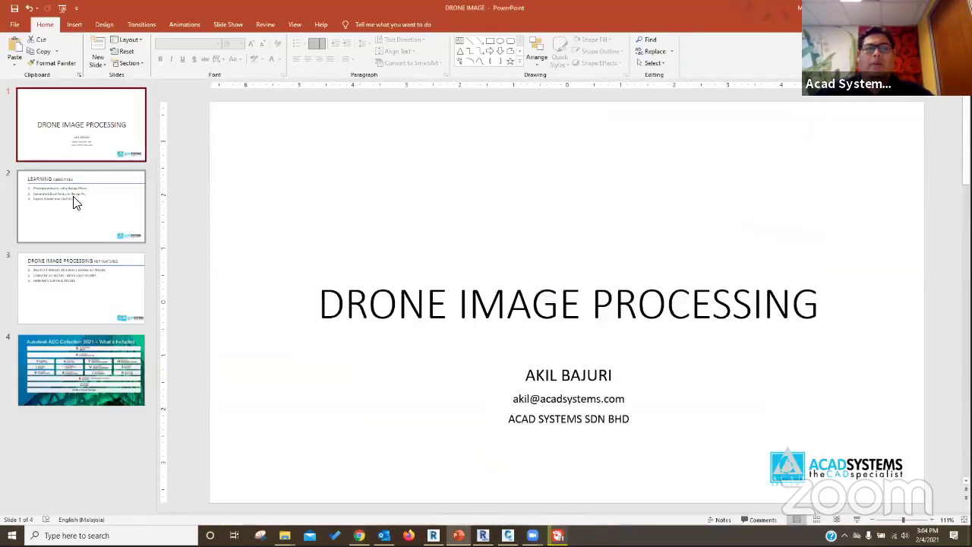
{"action": "left_click", "coordinate": [113, 225]}
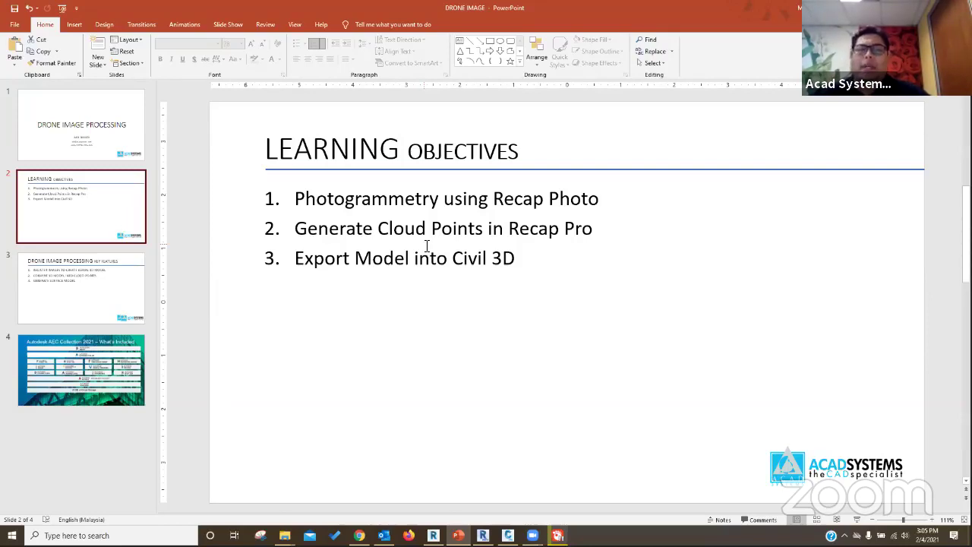
{"action": "left_click", "coordinate": [86, 287]}
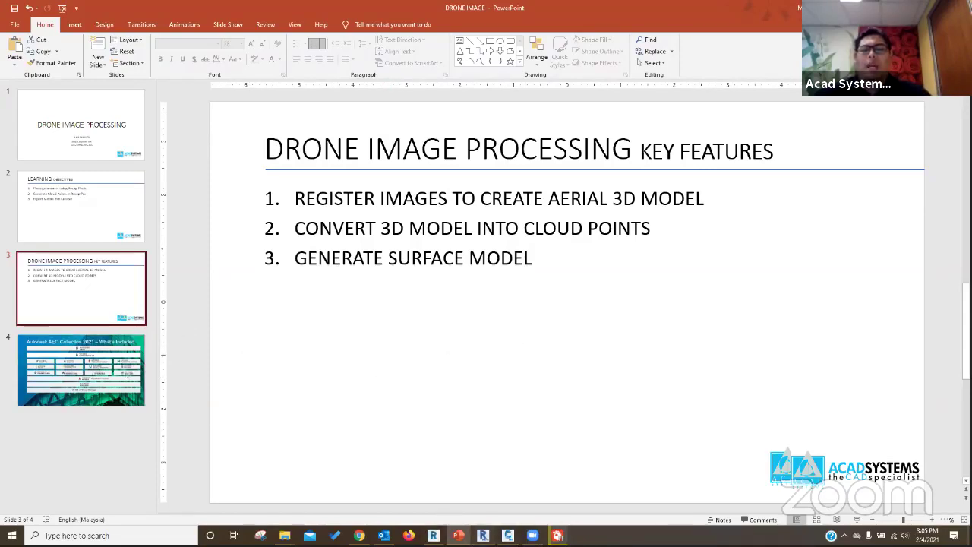
- Switch to ReCap Photo and start a new Aerial 3D project from the dashboard
{"action": "key", "text": "alt+Tab"}
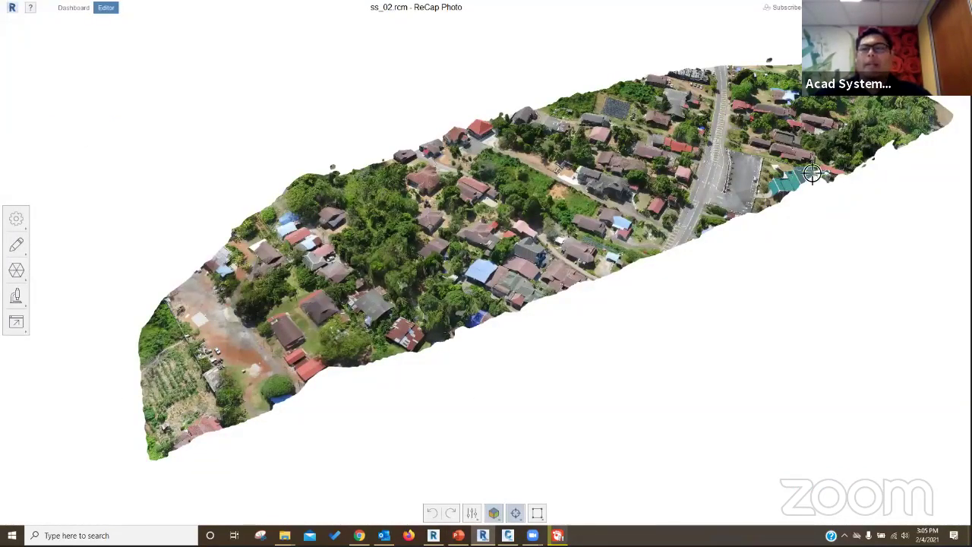
{"action": "left_click", "coordinate": [9, 10]}
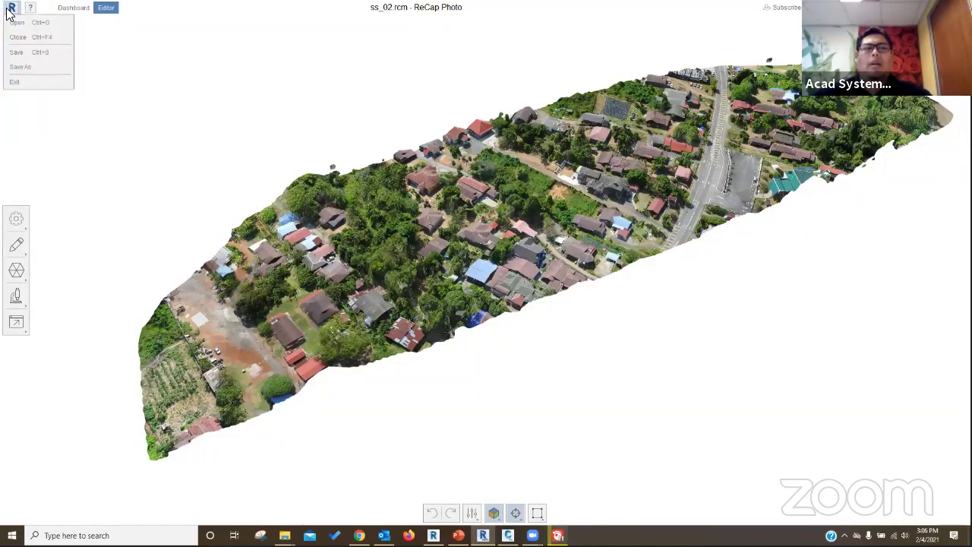
{"action": "left_click", "coordinate": [95, 78]}
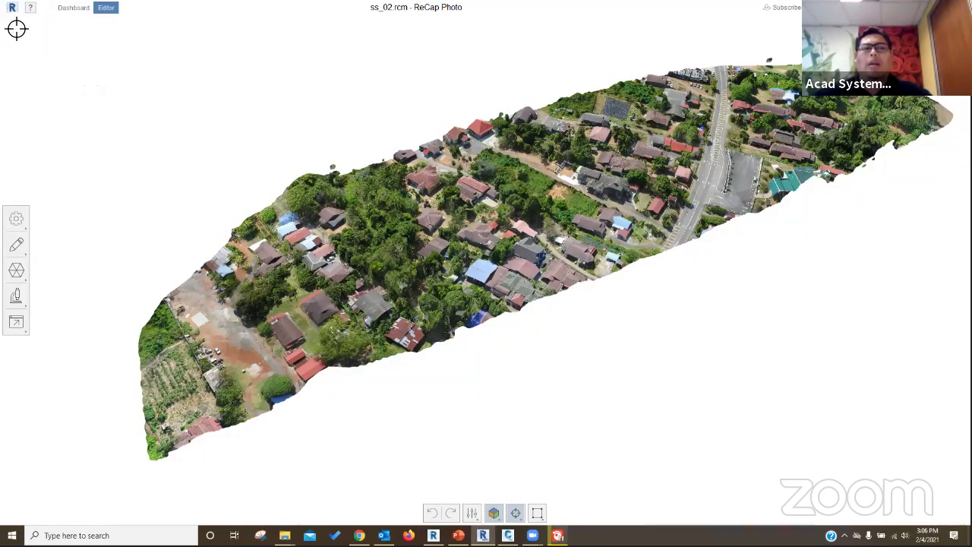
{"action": "left_click", "coordinate": [79, 9]}
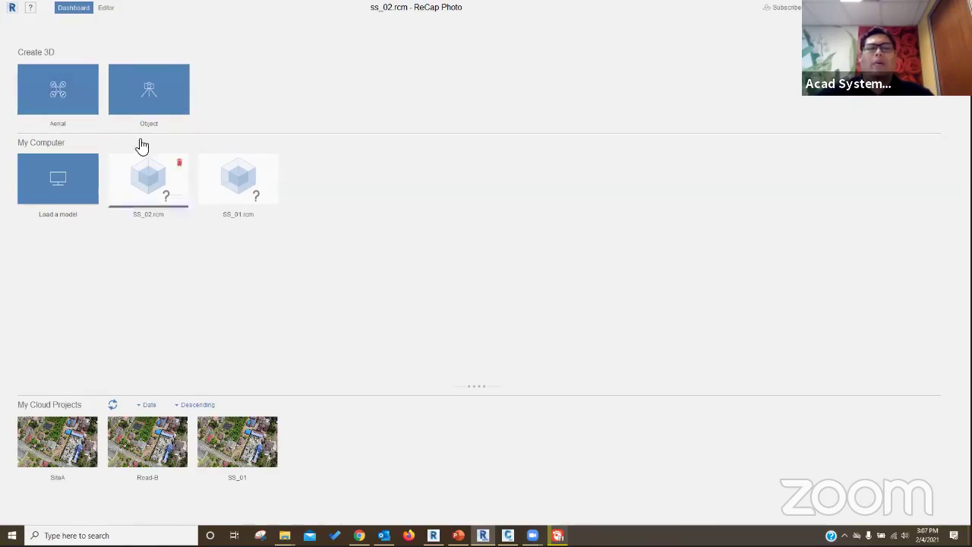
{"action": "left_click", "coordinate": [38, 83]}
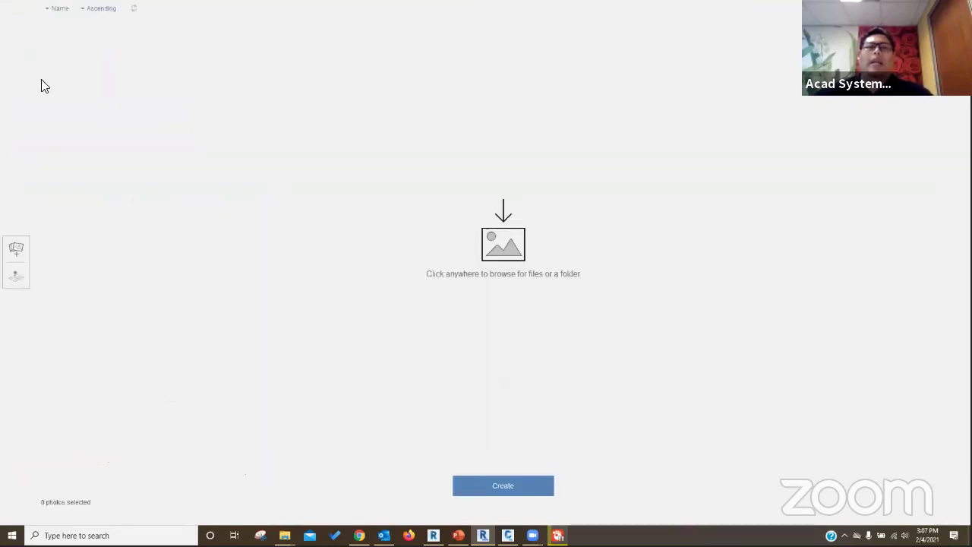
- Add all drone photos EB-13-03825_0123_0001 to EB-13-03825_0123_0034 from the Raw image - Drone folder to the aerial project
{"action": "left_click", "coordinate": [513, 271]}
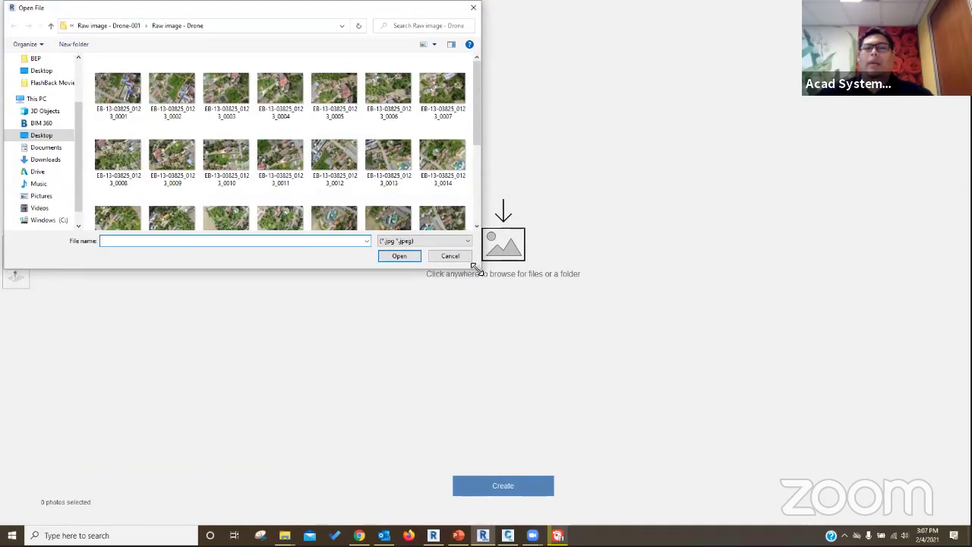
{"action": "left_click_drag", "start_coordinate": [477, 270], "coordinate": [772, 398]}
{"action": "left_click_drag", "start_coordinate": [695, 279], "coordinate": [130, 95]}
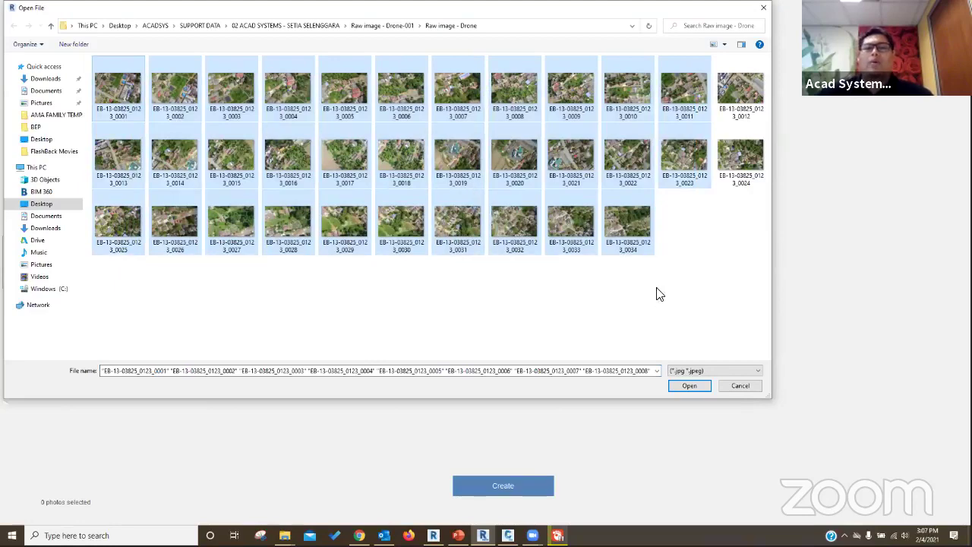
{"action": "left_click_drag", "start_coordinate": [746, 275], "coordinate": [141, 110]}
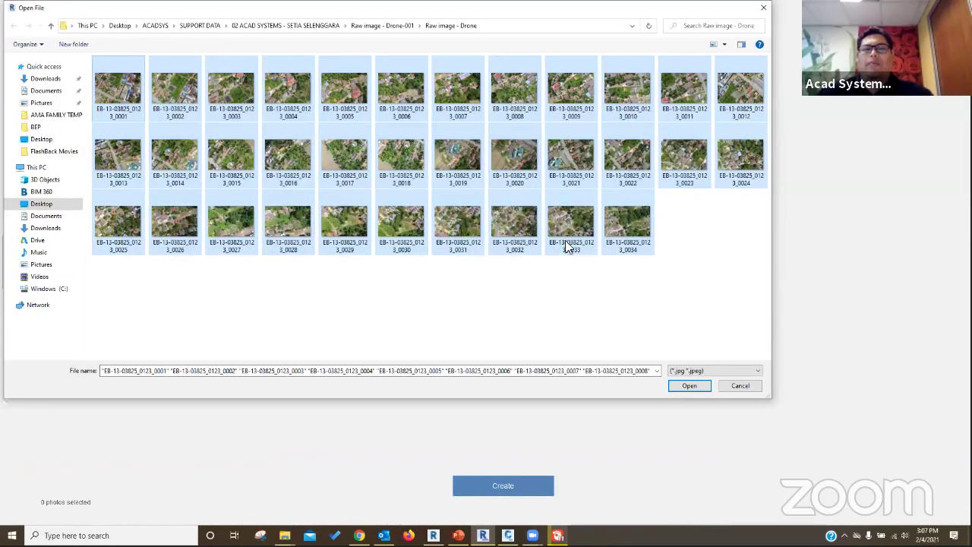
{"action": "left_click_drag", "start_coordinate": [747, 287], "coordinate": [664, 252]}
{"action": "left_click_drag", "start_coordinate": [595, 230], "coordinate": [93, 57]}
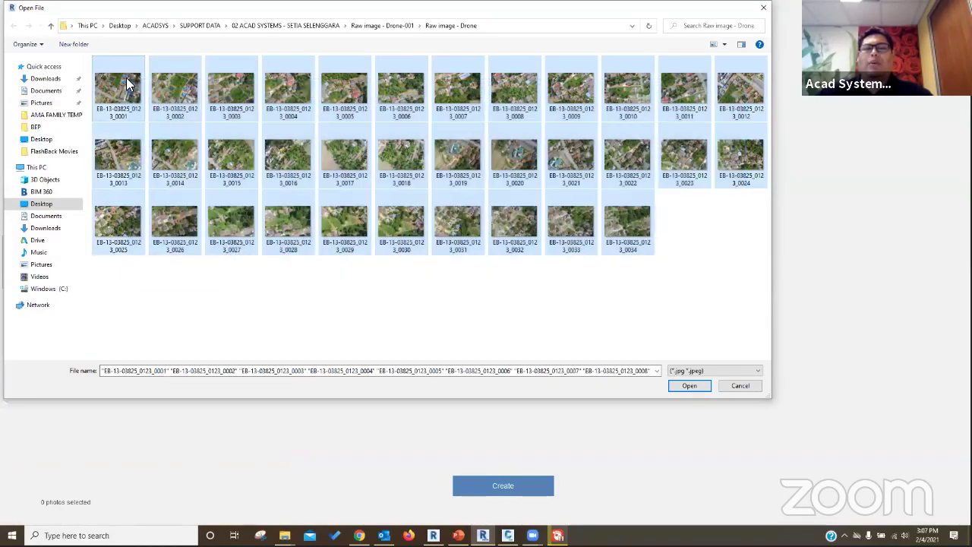
{"action": "left_click", "coordinate": [687, 386]}
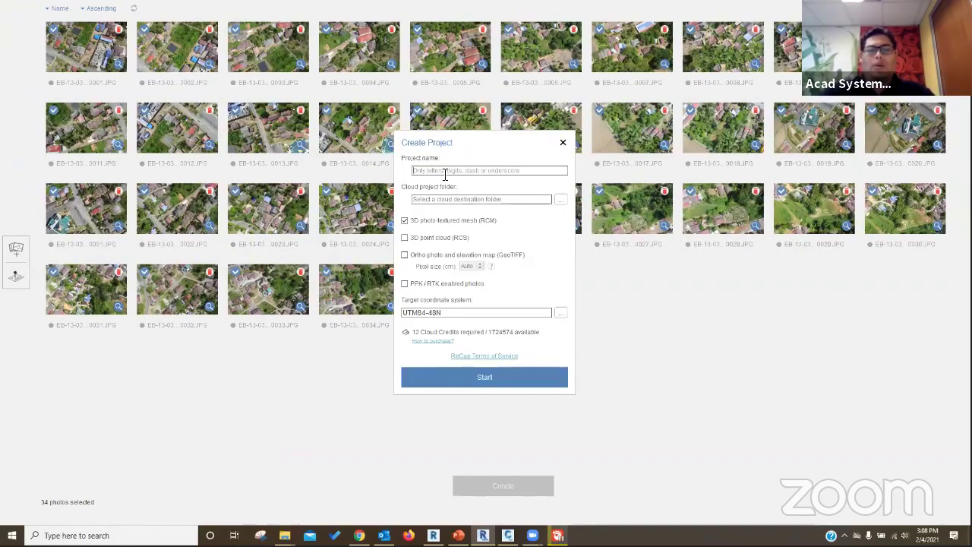
- Name the new project RoadR5
{"action": "type", "text": "Road"}
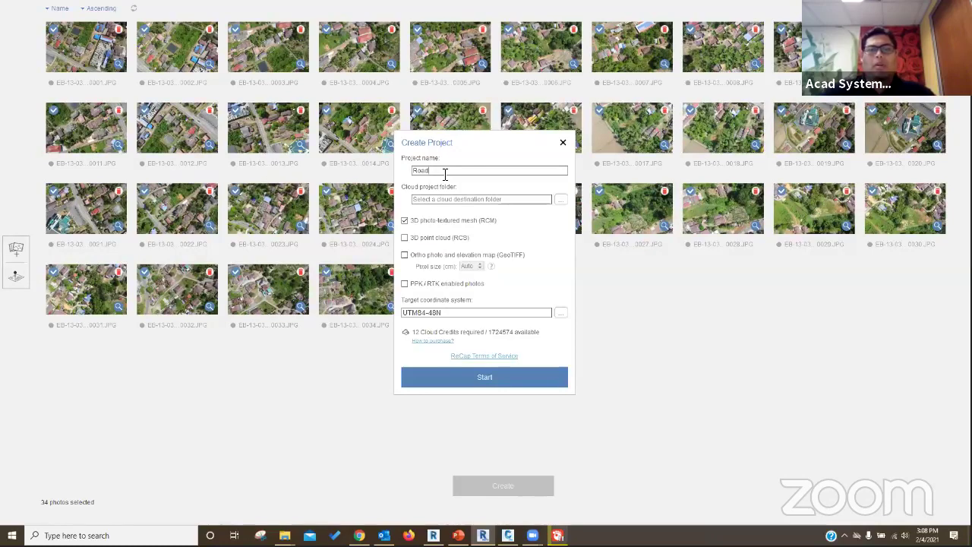
{"action": "key", "text": "BackSpace"}
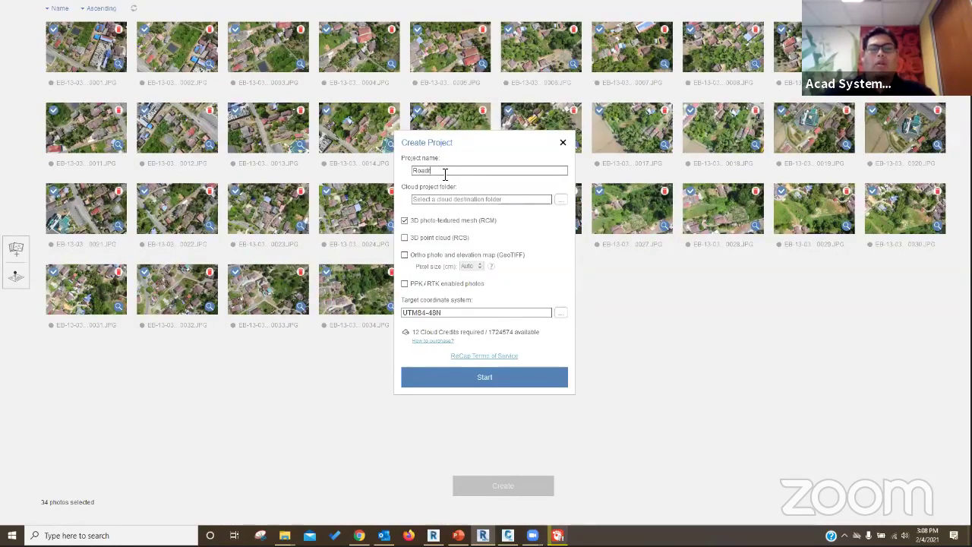
{"action": "type", "text": "RS"}
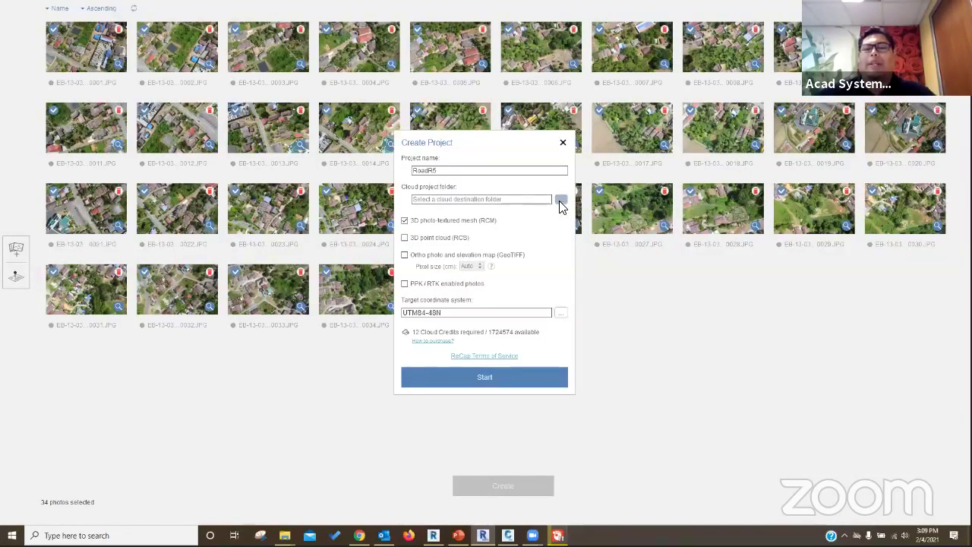
- Set the cloud project folder to My Data in Autodesk Drive
{"action": "left_click", "coordinate": [560, 201]}
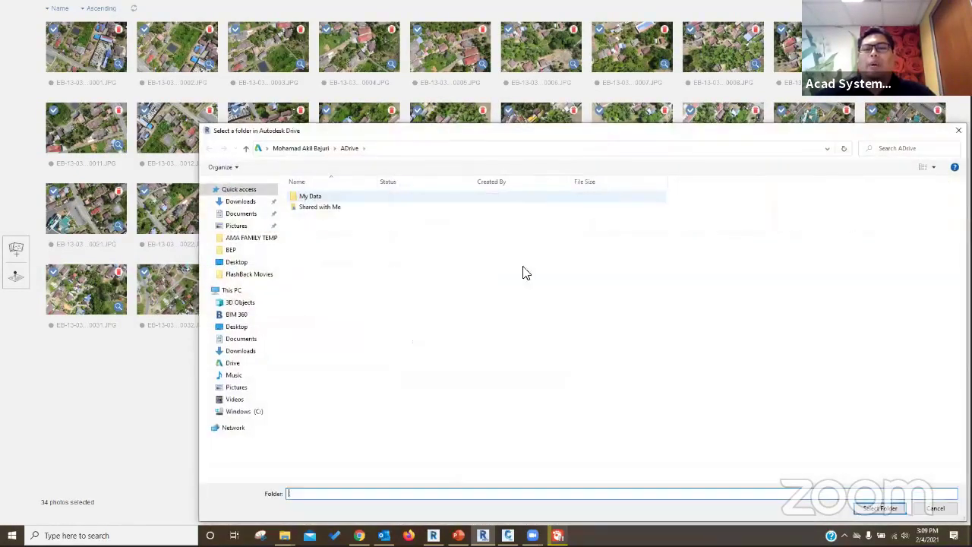
{"action": "left_click", "coordinate": [232, 365]}
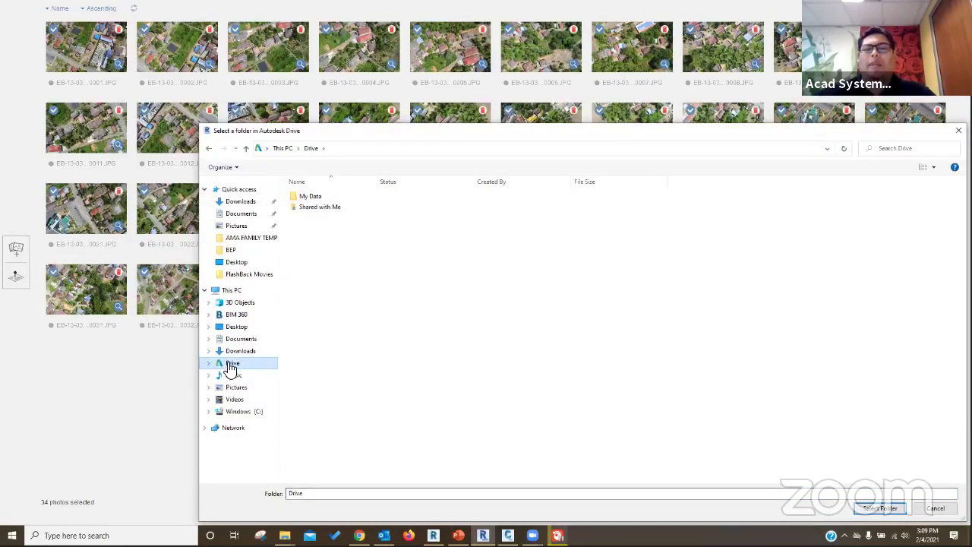
{"action": "left_click_drag", "start_coordinate": [348, 137], "coordinate": [297, 85]}
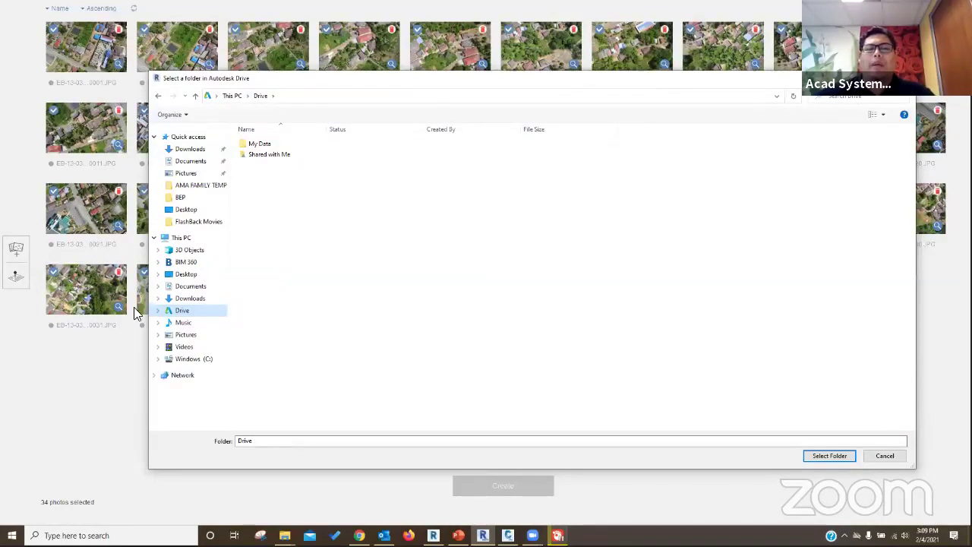
{"action": "left_click", "coordinate": [158, 310]}
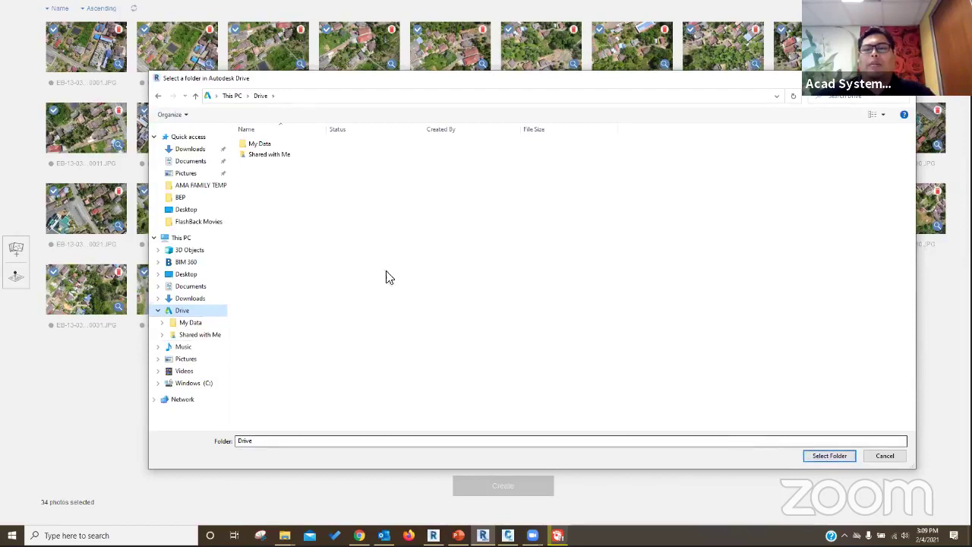
{"action": "left_click", "coordinate": [258, 149]}
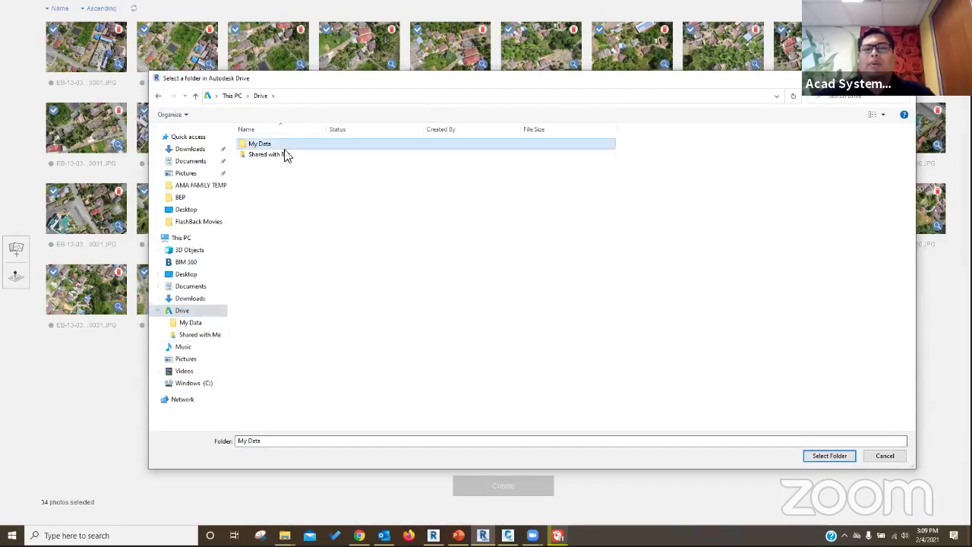
{"action": "double_click", "coordinate": [276, 145]}
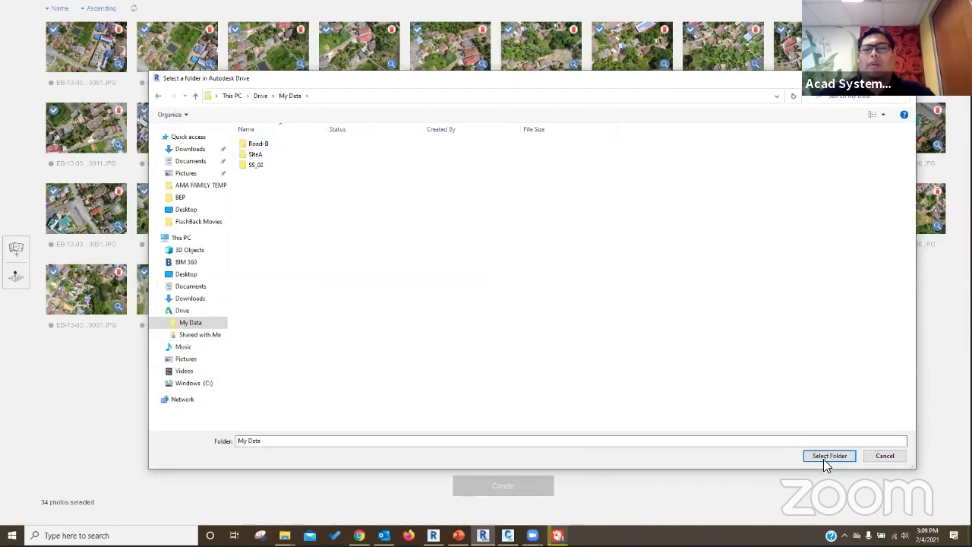
{"action": "left_click", "coordinate": [828, 456]}
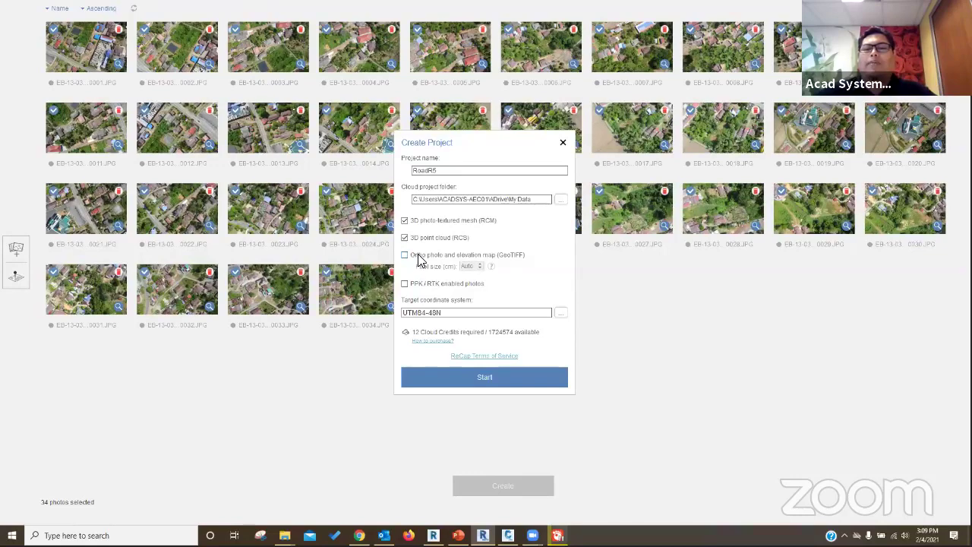
- Enable the 3D point cloud and ortho photo outputs, set the target coordinate system to MAL-MRSO and start the project
{"action": "left_click", "coordinate": [423, 255]}
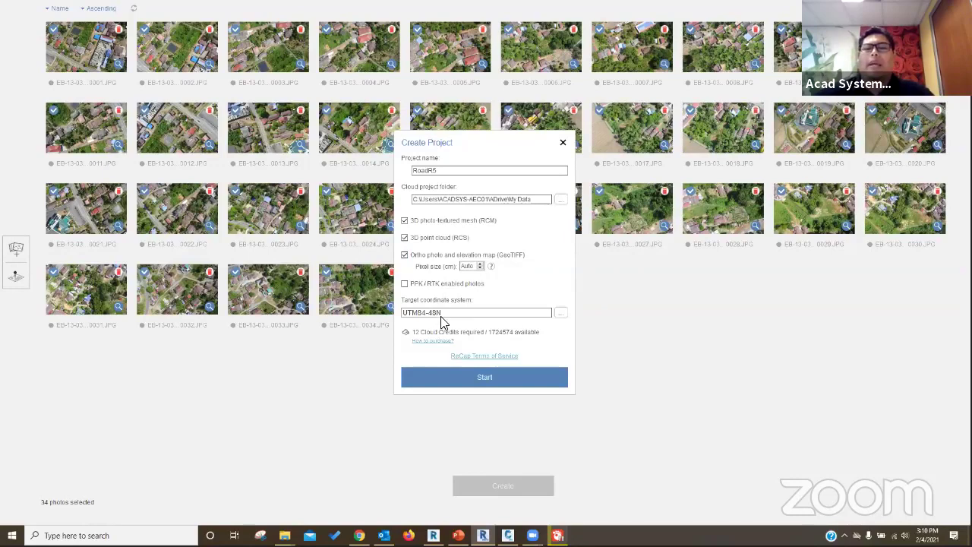
{"action": "left_click", "coordinate": [560, 313]}
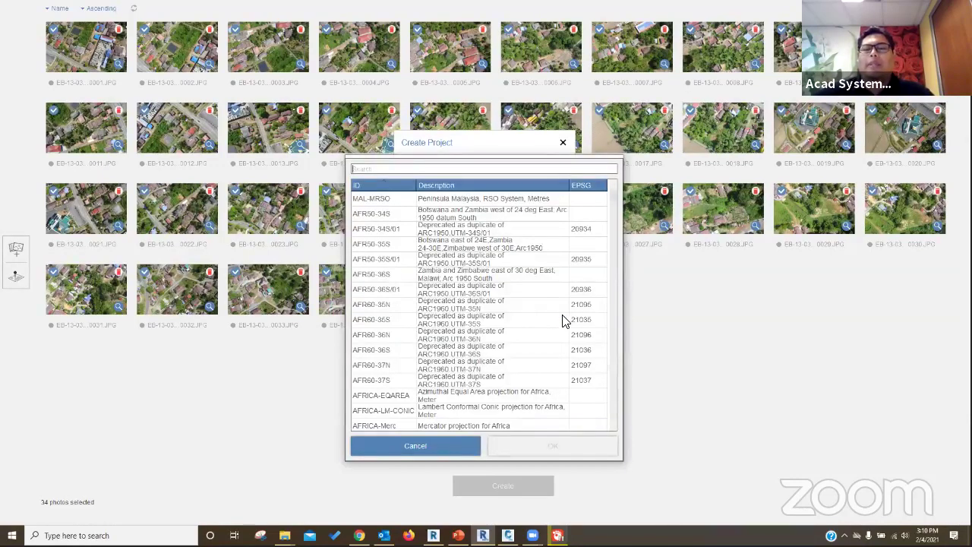
{"action": "left_click", "coordinate": [399, 202]}
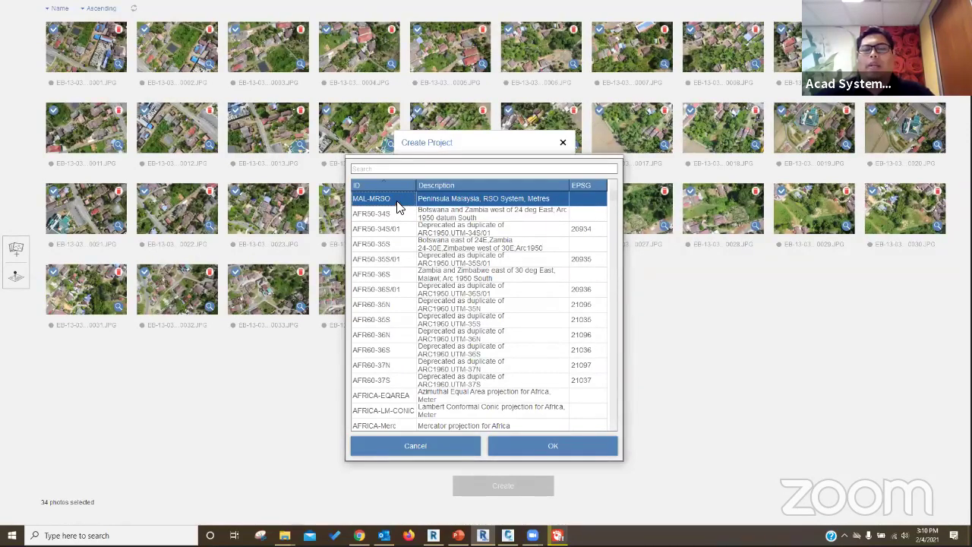
{"action": "left_click", "coordinate": [530, 446]}
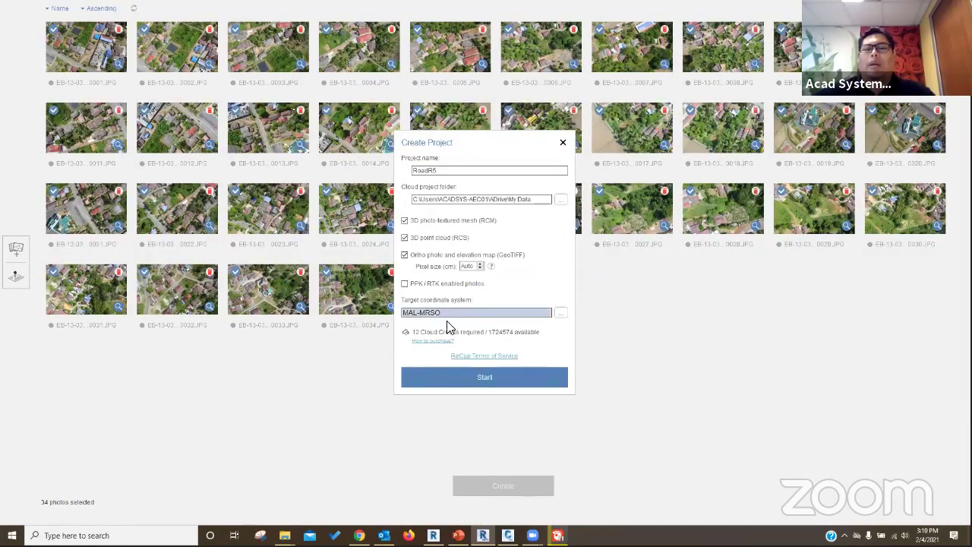
{"action": "left_click", "coordinate": [485, 379]}
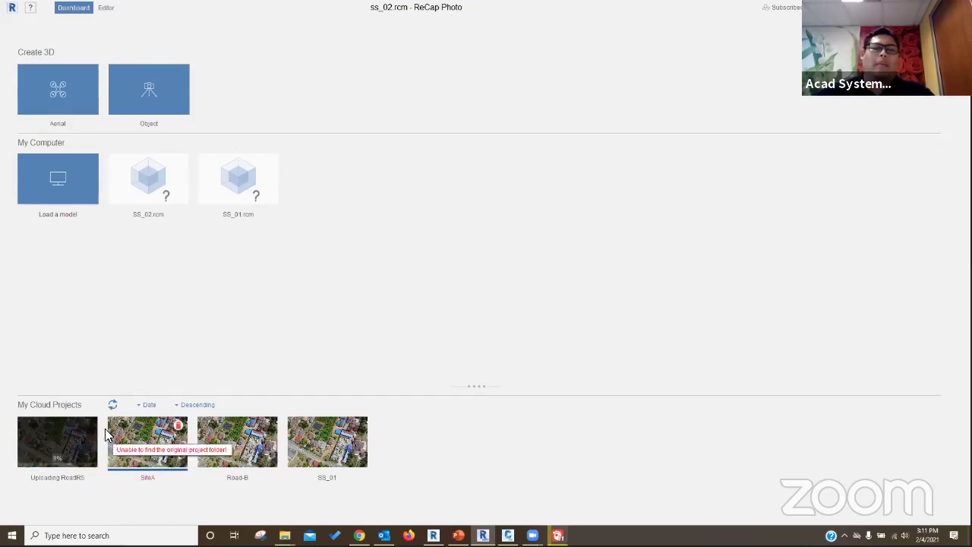
- Review the SS_01 project's output archives, including the RCS, FBX, OBJ and TIF zip files
{"action": "mouse_move", "coordinate": [63, 449]}
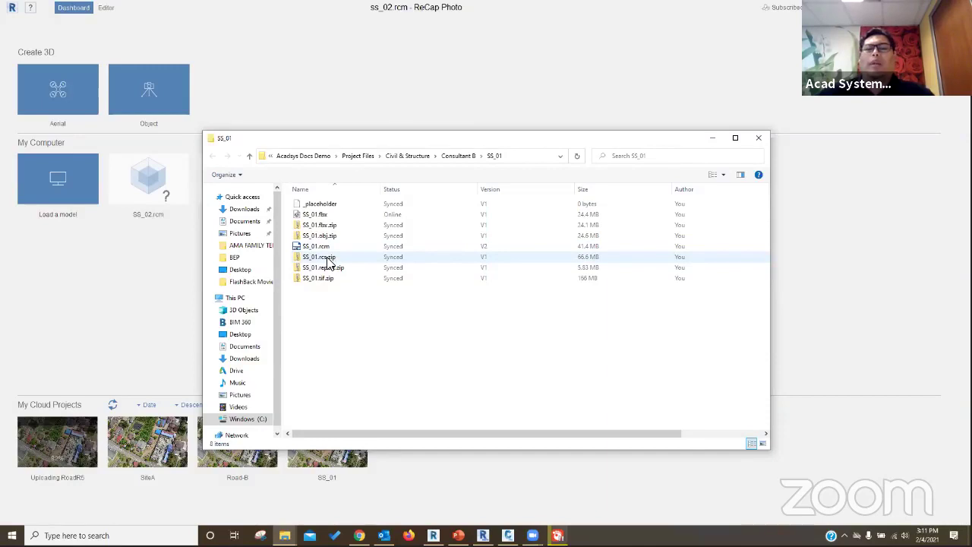
{"action": "left_click", "coordinate": [330, 260]}
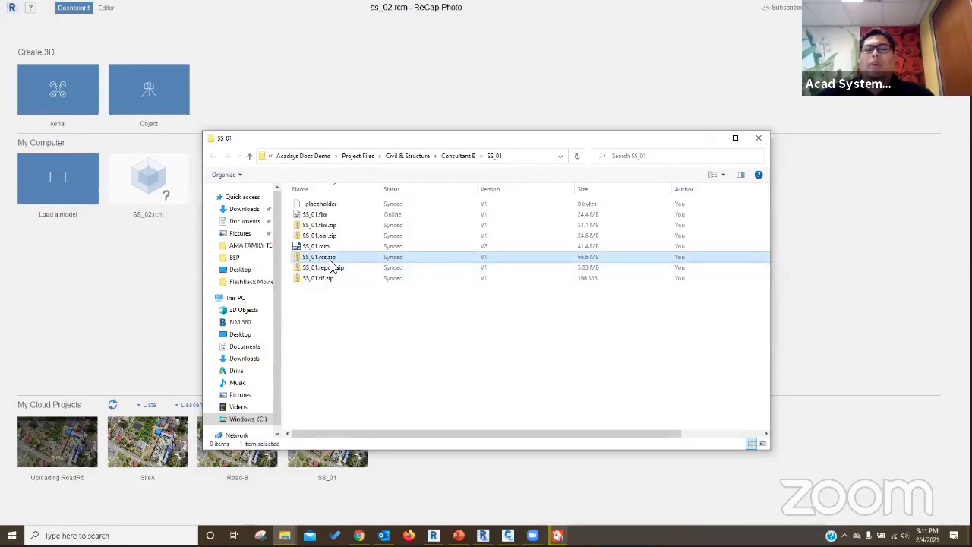
{"action": "left_click", "coordinate": [330, 225]}
{"action": "left_click", "coordinate": [328, 237]}
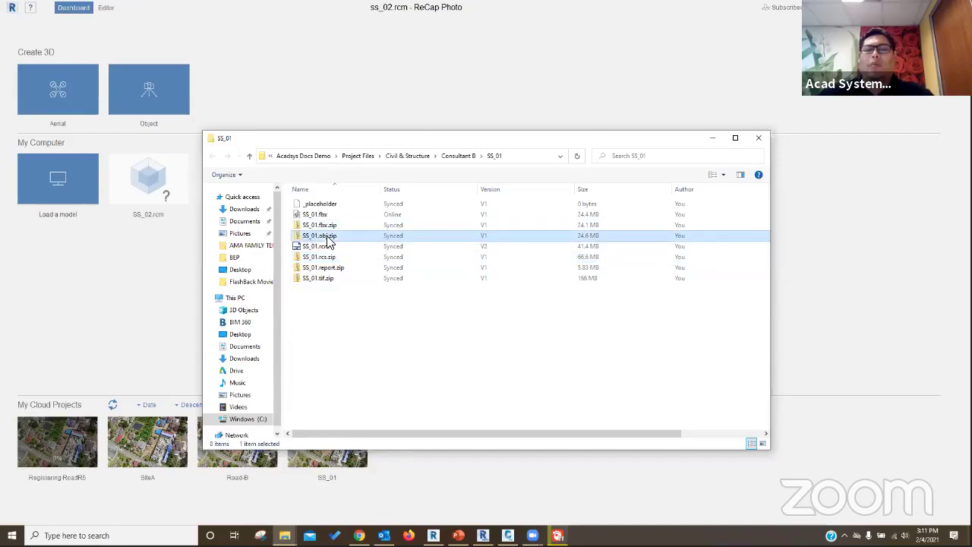
{"action": "left_click", "coordinate": [324, 280]}
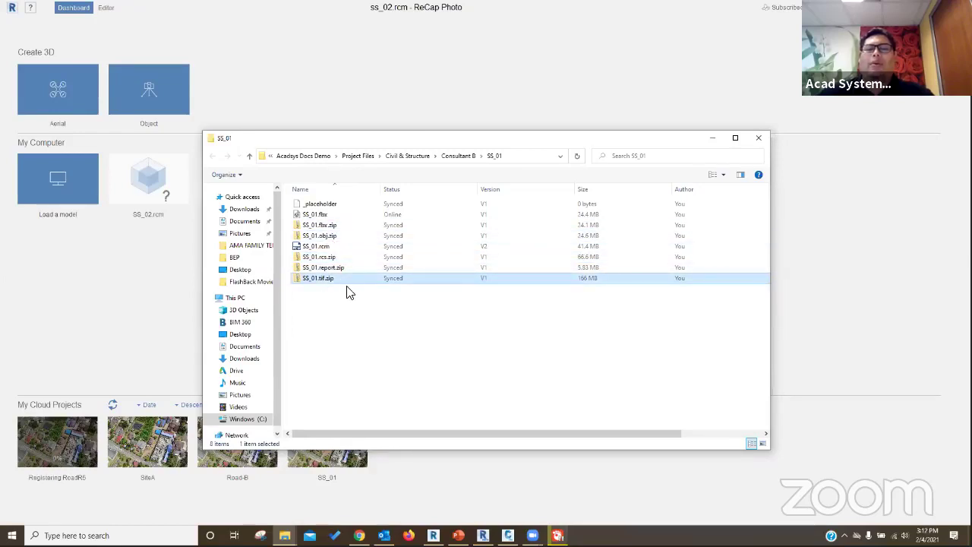
{"action": "right_click", "coordinate": [317, 259]}
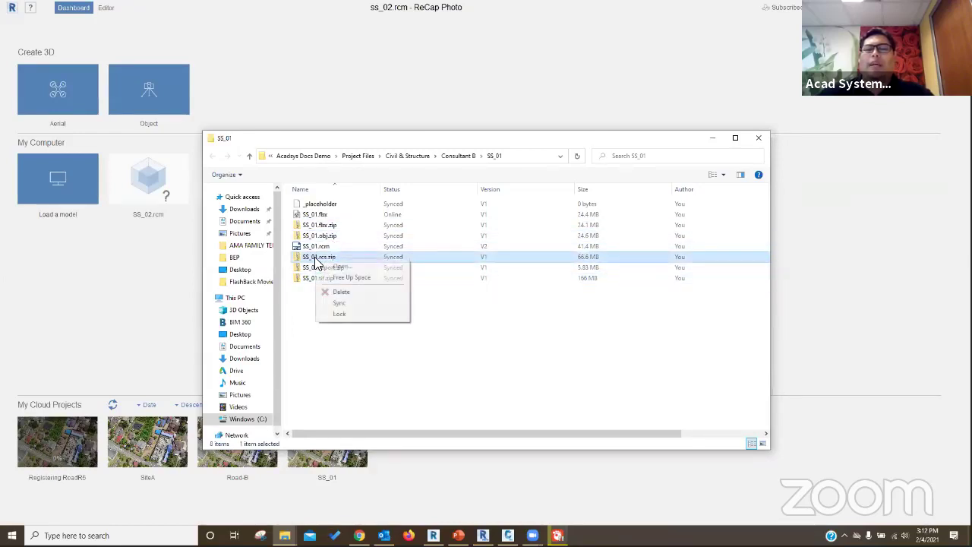
{"action": "left_click", "coordinate": [388, 368]}
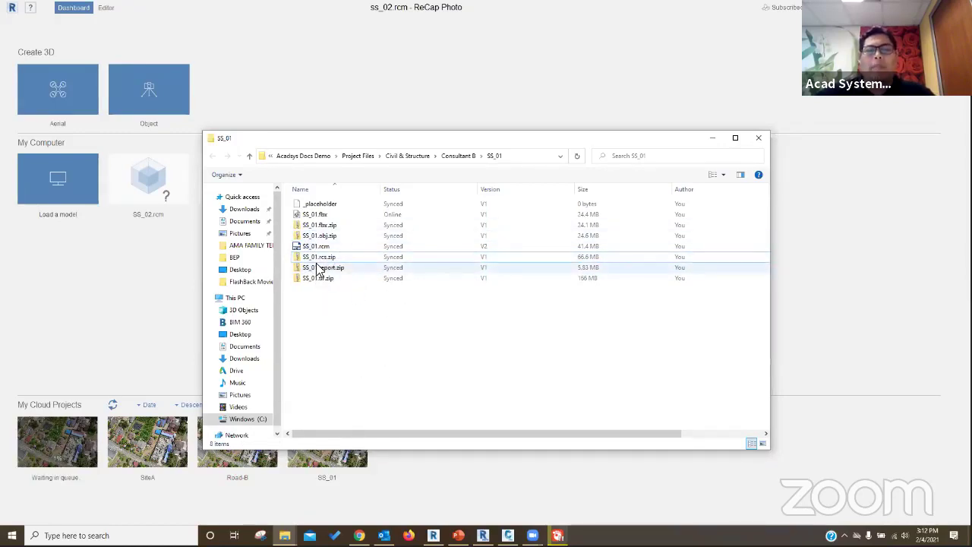
- Reopen the SS_01 cloud project's folder and sync SS_01.rcs.zip
{"action": "left_click", "coordinate": [285, 535]}
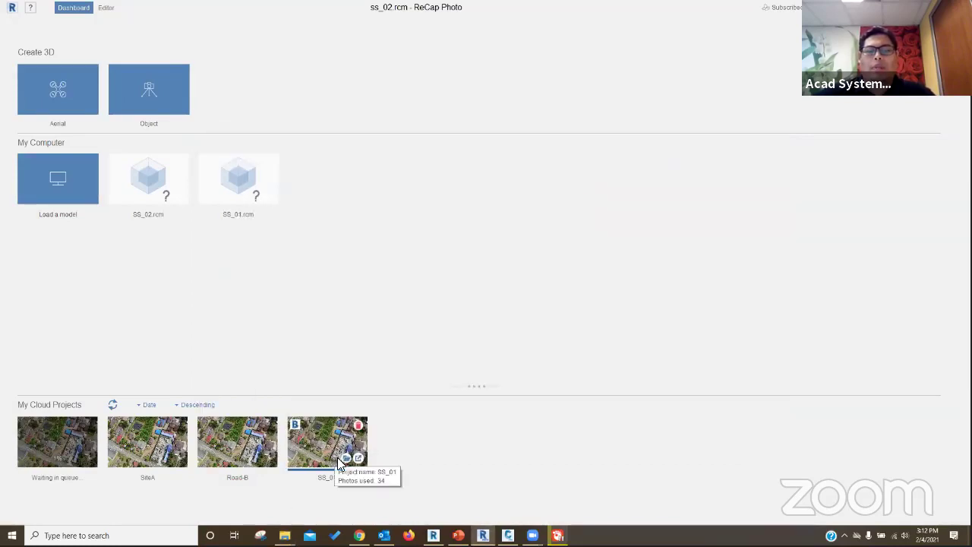
{"action": "left_click", "coordinate": [359, 459]}
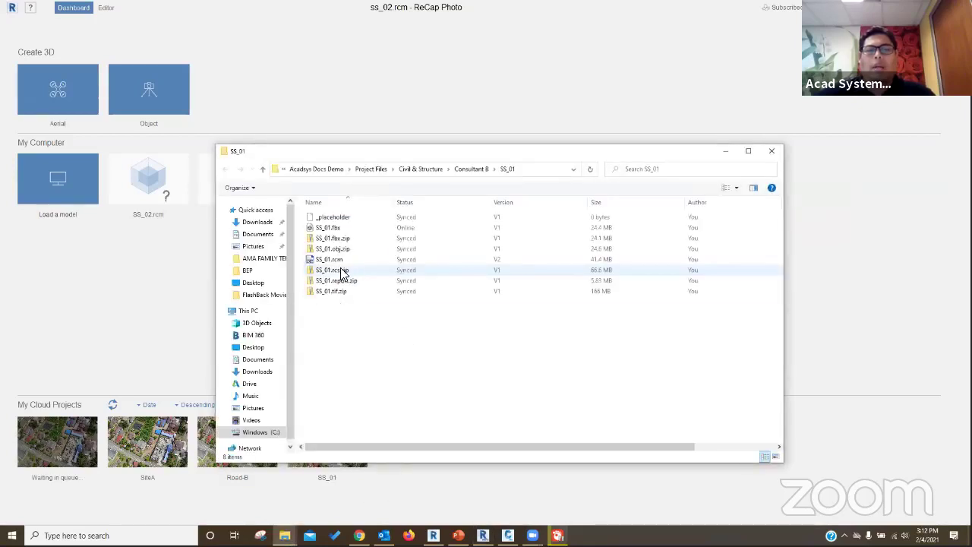
{"action": "right_click", "coordinate": [340, 273]}
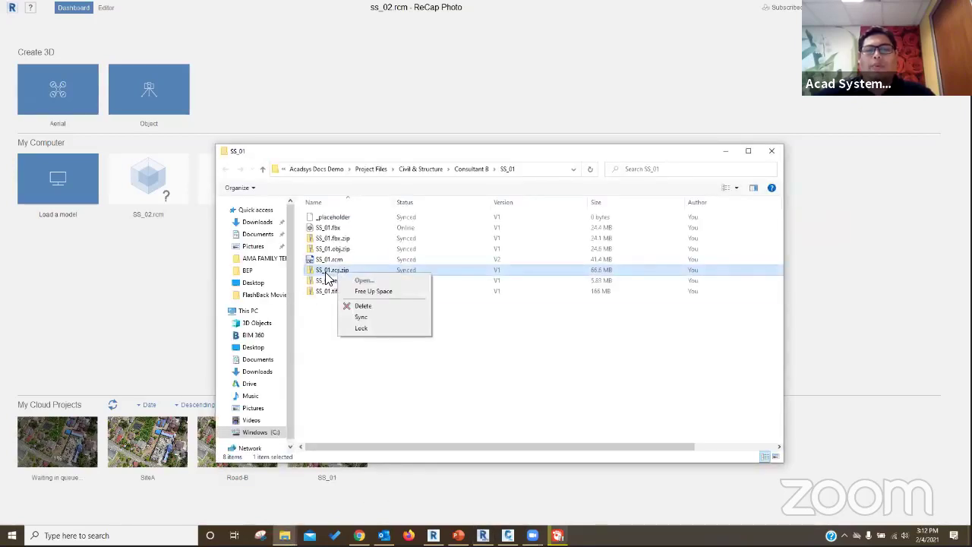
{"action": "left_click", "coordinate": [364, 320]}
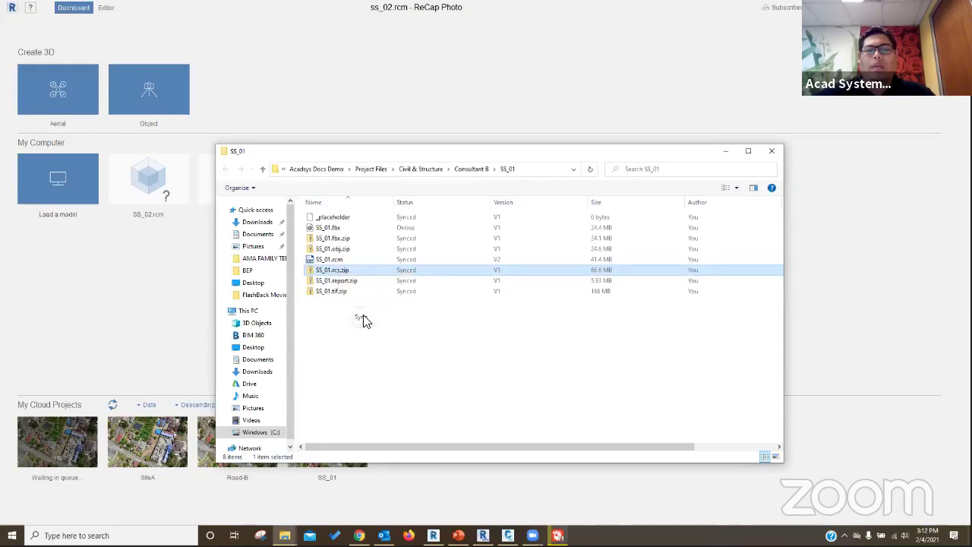
{"action": "right_click", "coordinate": [317, 275]}
{"action": "left_click", "coordinate": [479, 335]}
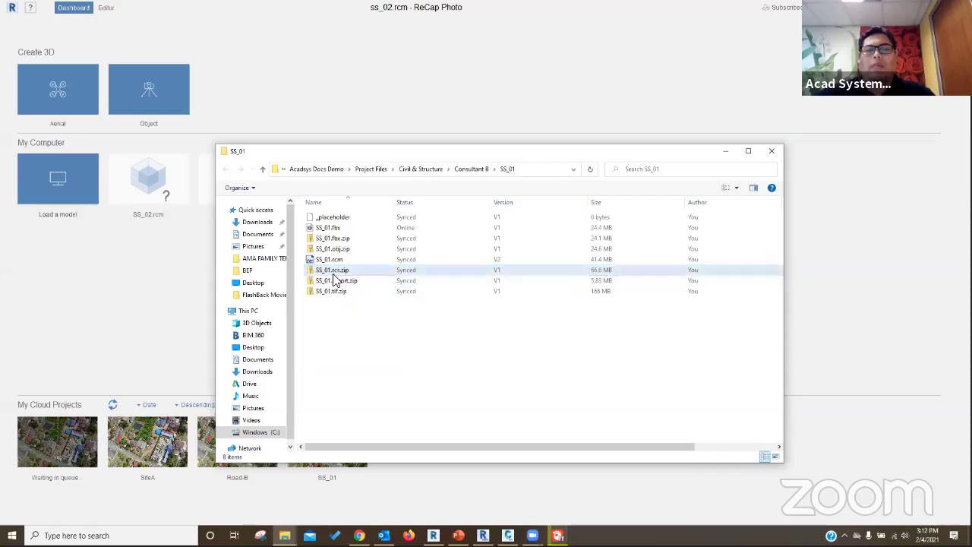
{"action": "left_click", "coordinate": [463, 378]}
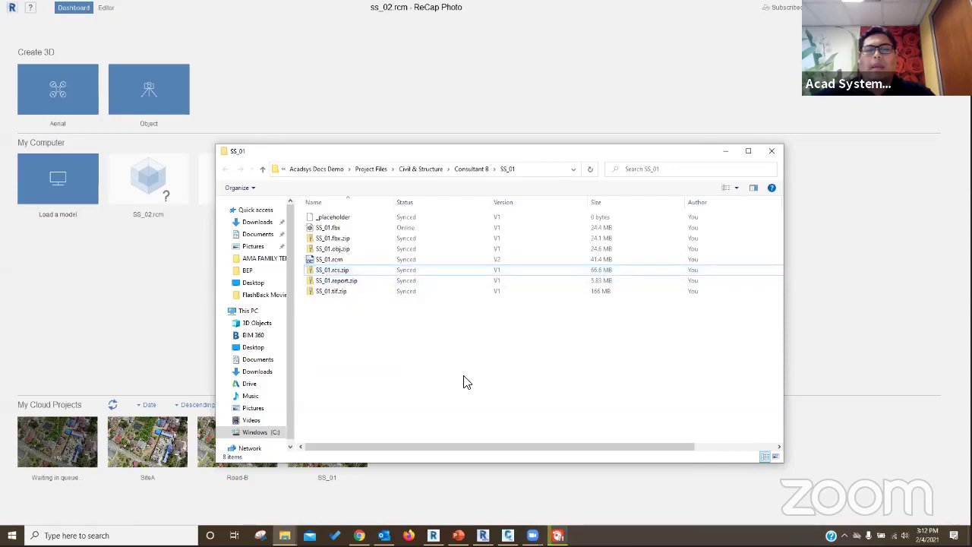
{"action": "left_click", "coordinate": [199, 314]}
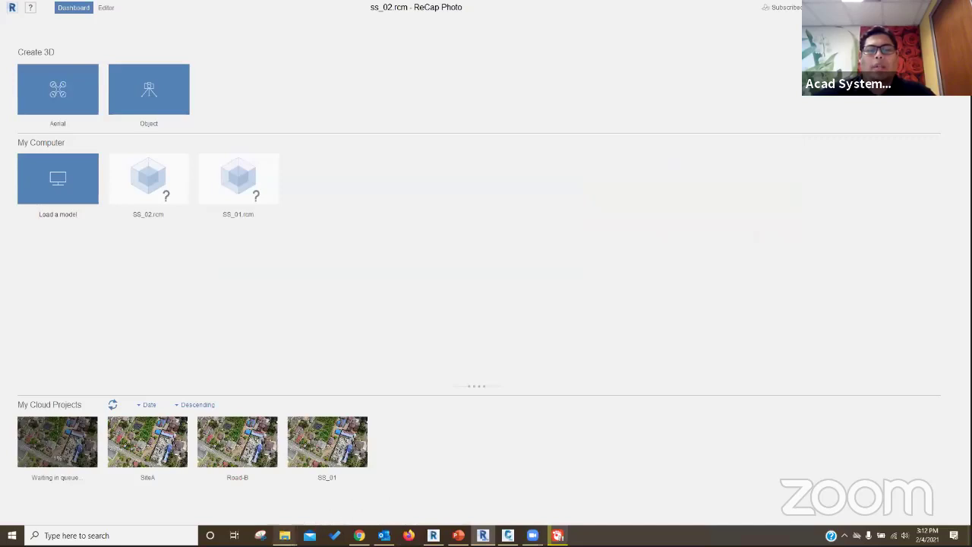
- Try to export Road-B.rcs.zip from the Road-B project folder to the 210204 DRONE RECAP folder within FOL on the Desktop
{"action": "mouse_move", "coordinate": [284, 535]}
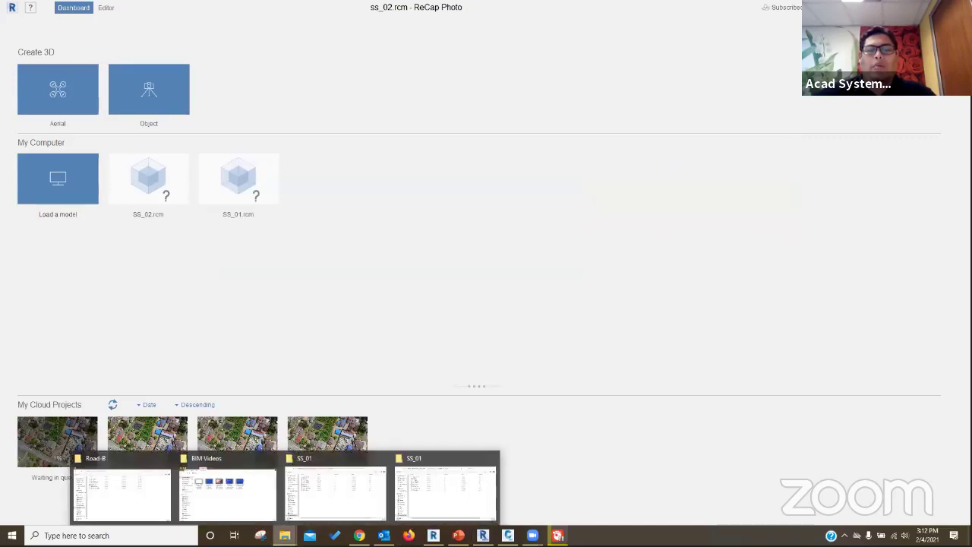
{"action": "left_click", "coordinate": [114, 487]}
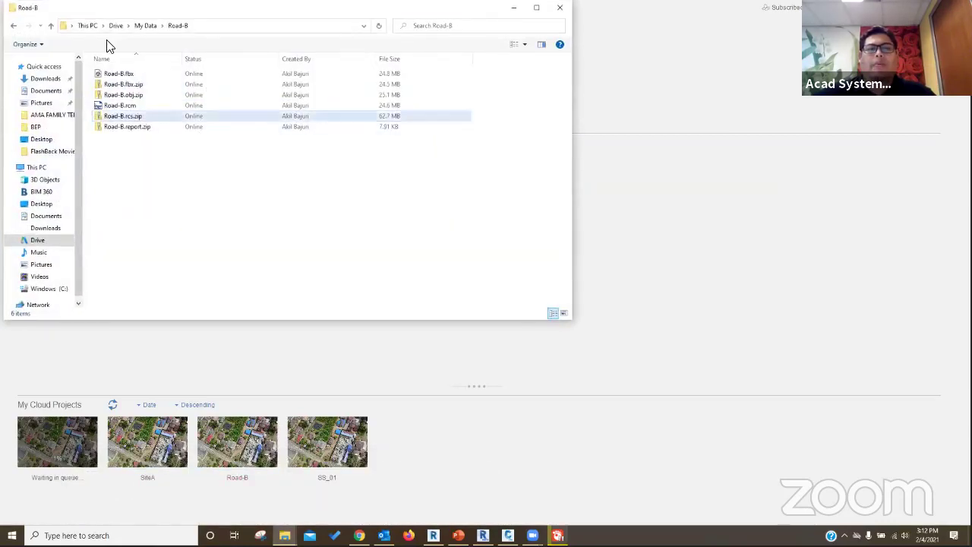
{"action": "left_click", "coordinate": [132, 119]}
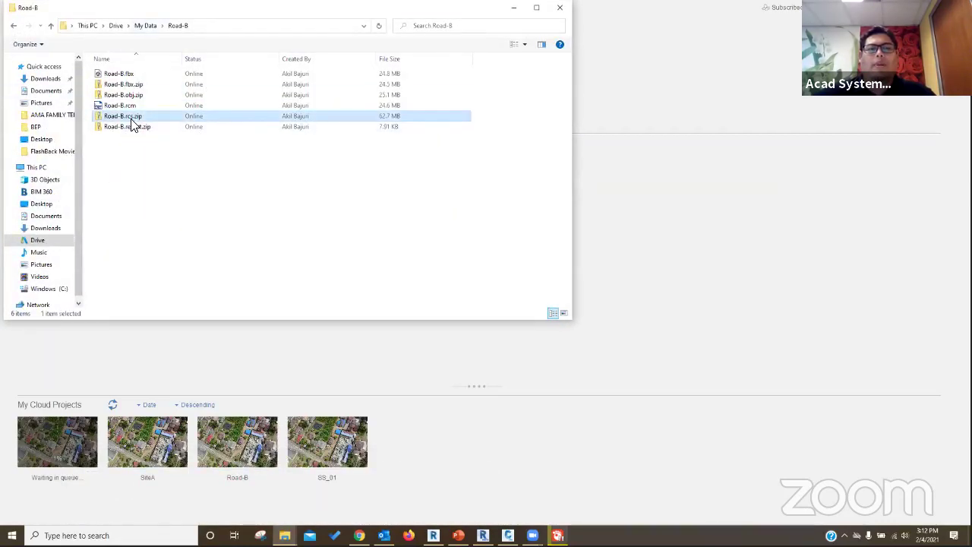
{"action": "right_click", "coordinate": [130, 121]}
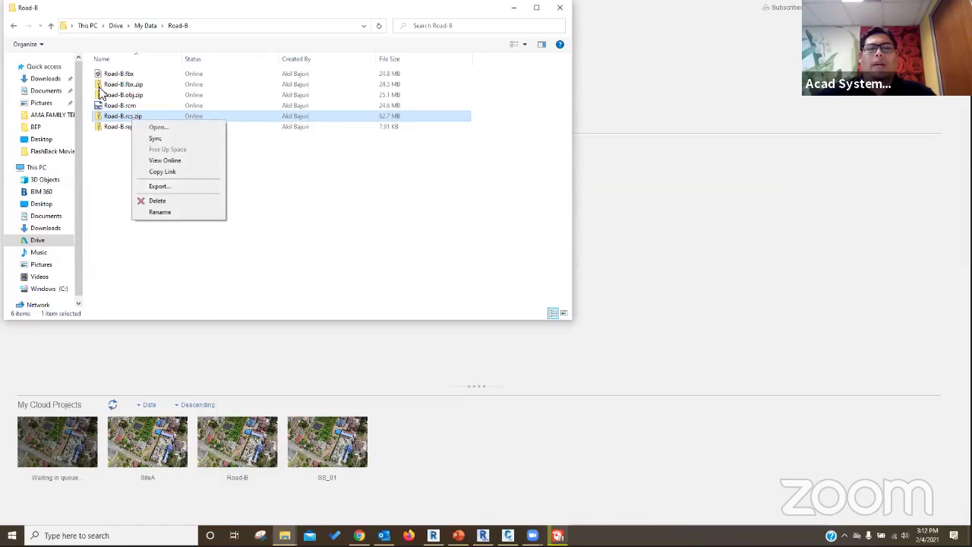
{"action": "left_click", "coordinate": [163, 187]}
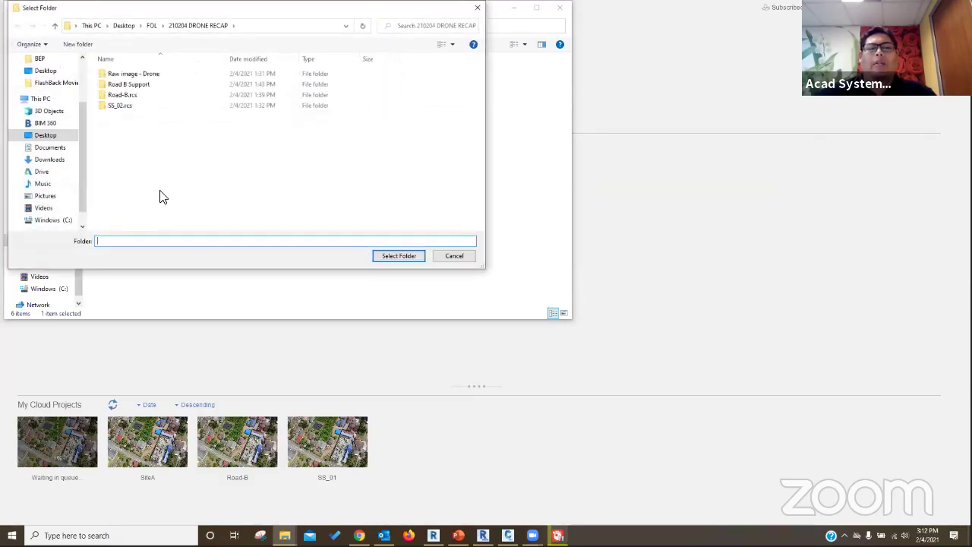
{"action": "left_click_drag", "start_coordinate": [177, 15], "coordinate": [387, 95]}
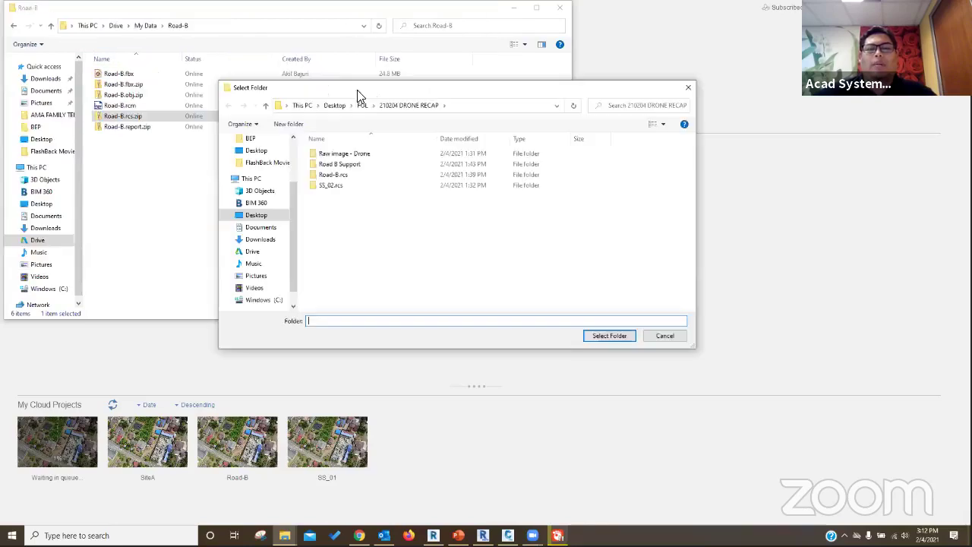
{"action": "left_click", "coordinate": [262, 218]}
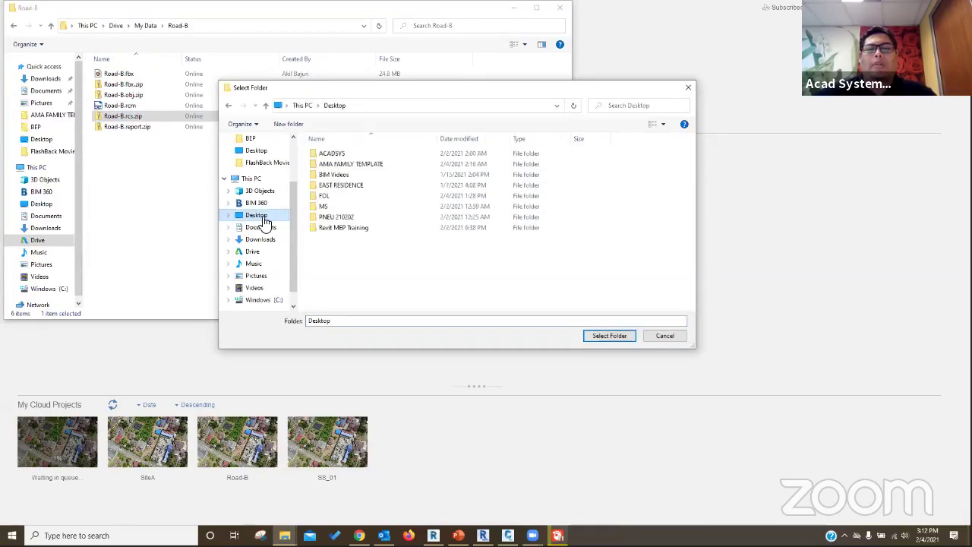
{"action": "double_click", "coordinate": [335, 195]}
{"action": "double_click", "coordinate": [341, 154]}
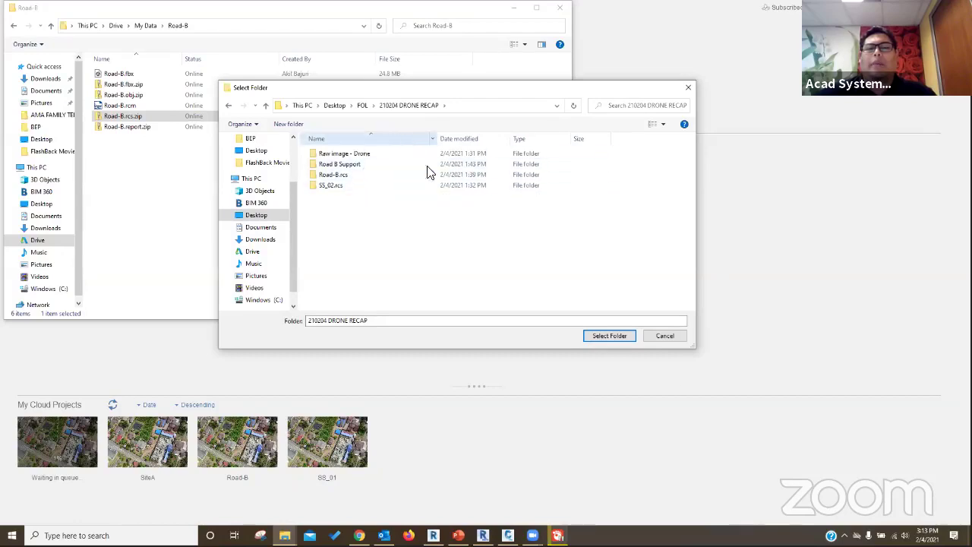
{"action": "left_click", "coordinate": [664, 336]}
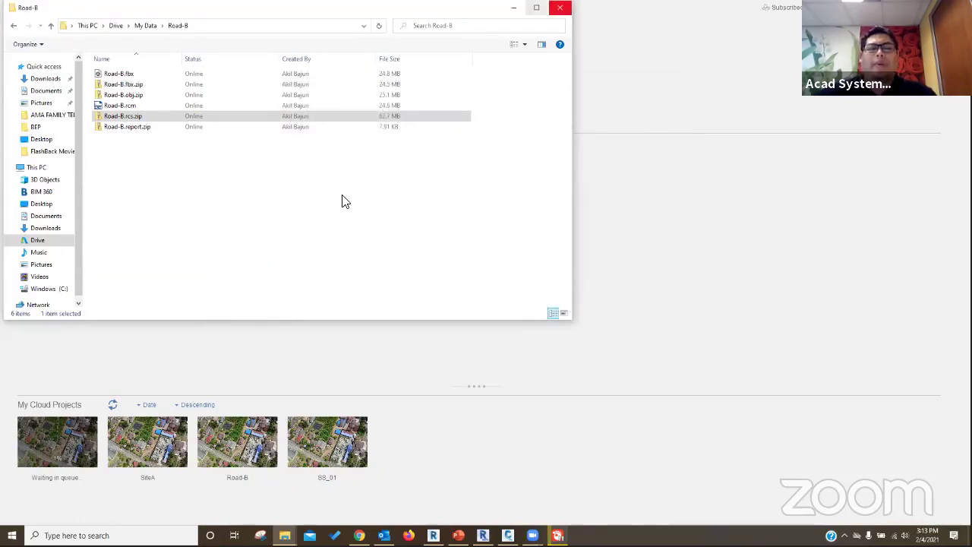
{"action": "left_click", "coordinate": [554, 9]}
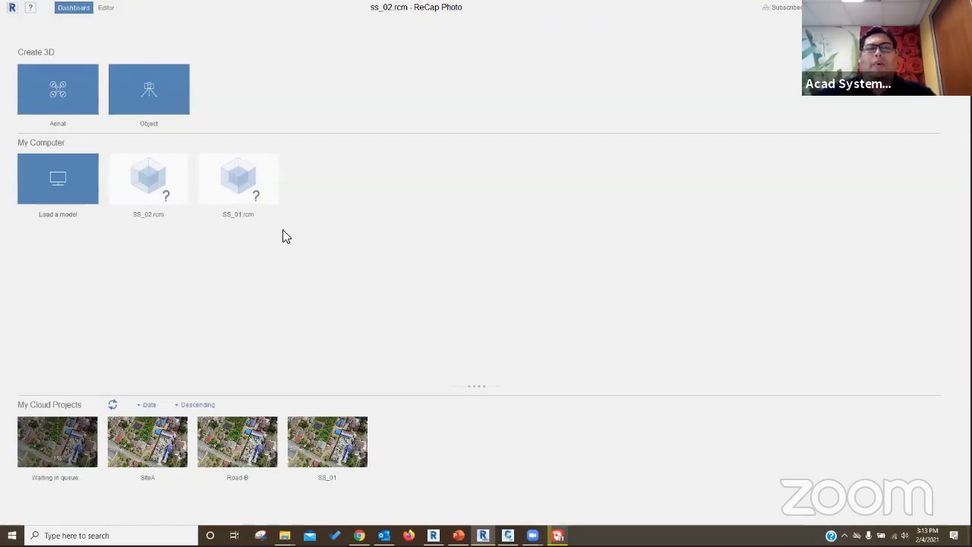
- Open the local SS_02.rcm model and look over the textured mesh of the whole site
{"action": "left_click", "coordinate": [139, 189]}
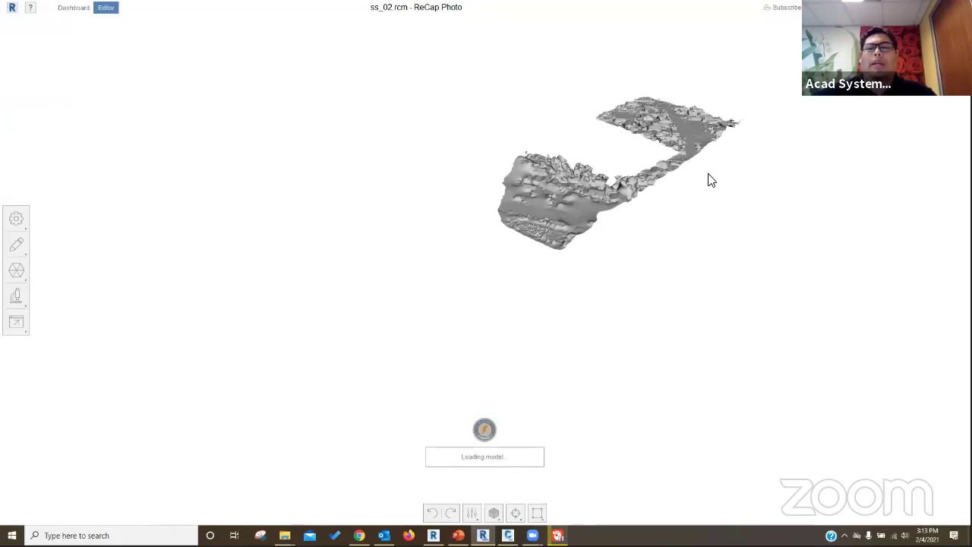
{"action": "left_click_drag", "start_coordinate": [711, 189], "coordinate": [601, 284]}
{"action": "scroll", "coordinate": [660, 281], "scroll_direction": "up", "scroll_amount": 3}
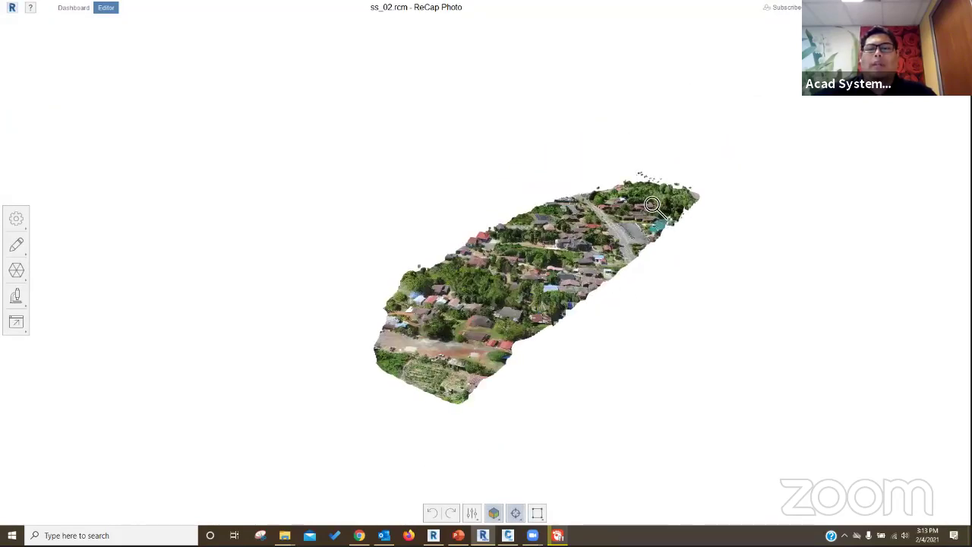
{"action": "scroll", "coordinate": [652, 205], "scroll_direction": "up", "scroll_amount": 2}
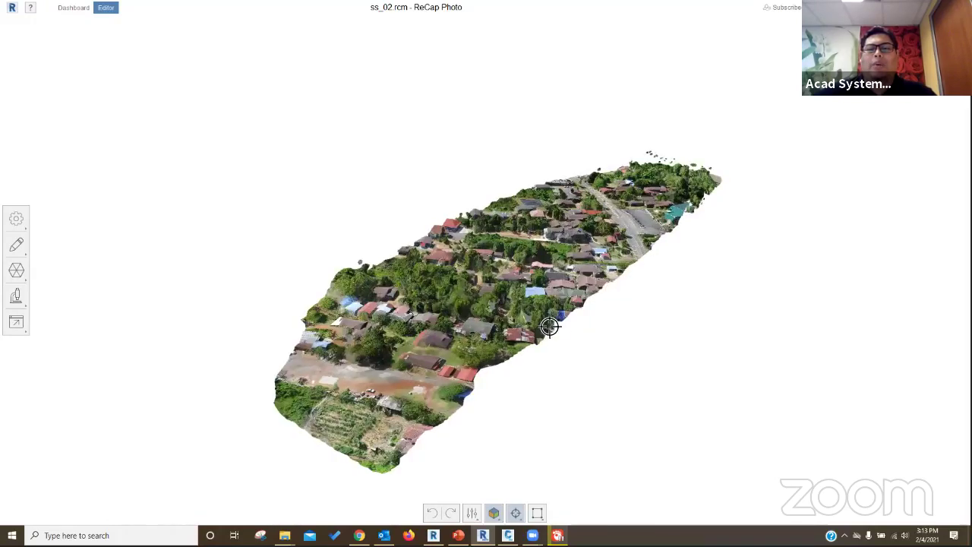
{"action": "scroll", "coordinate": [601, 358], "scroll_direction": "up", "scroll_amount": 2}
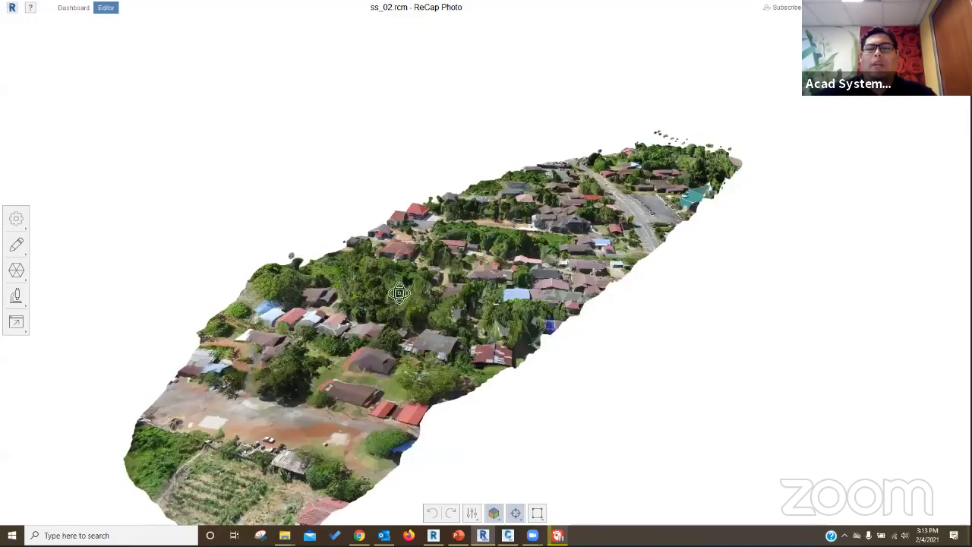
{"action": "scroll", "coordinate": [561, 346], "scroll_direction": "up", "scroll_amount": 2}
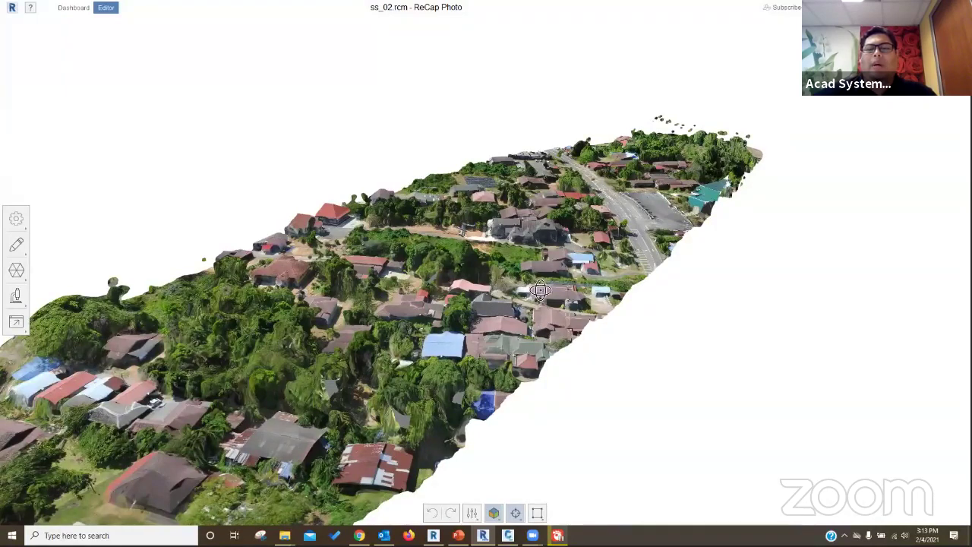
- Examine the main road, its markings and the neighbouring houses and trees up close in the SS_02 model
{"action": "left_click_drag", "start_coordinate": [632, 306], "coordinate": [573, 296]}
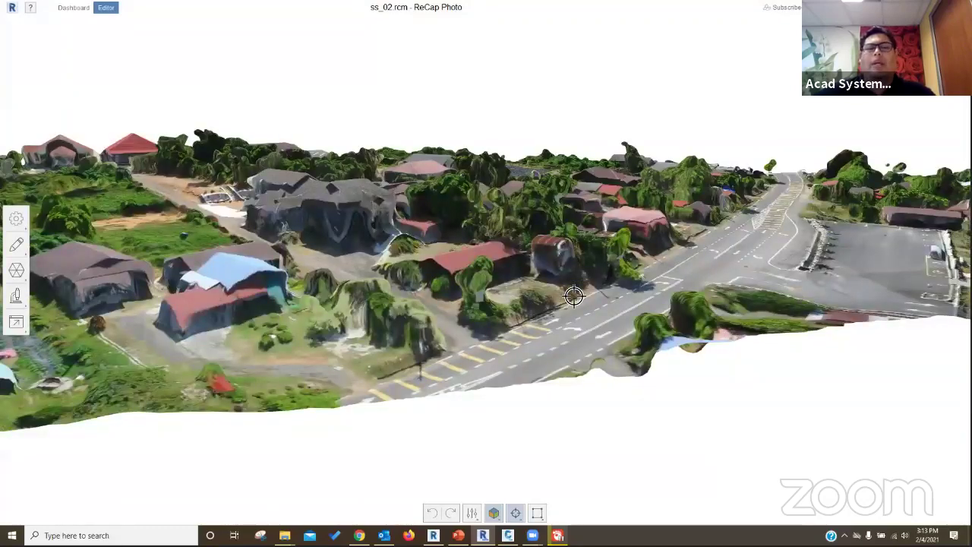
{"action": "scroll", "coordinate": [573, 297], "scroll_direction": "up", "scroll_amount": 2}
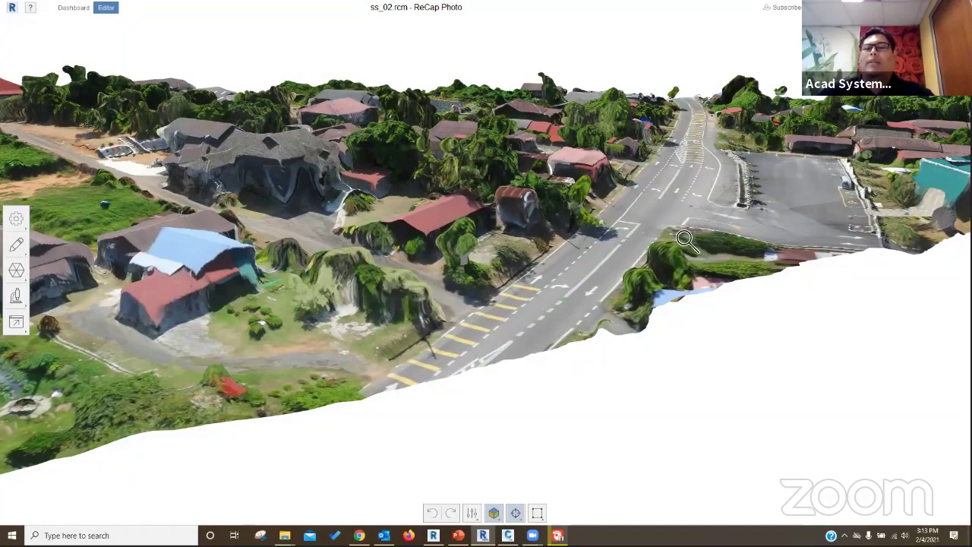
{"action": "scroll", "coordinate": [706, 236], "scroll_direction": "up", "scroll_amount": 1}
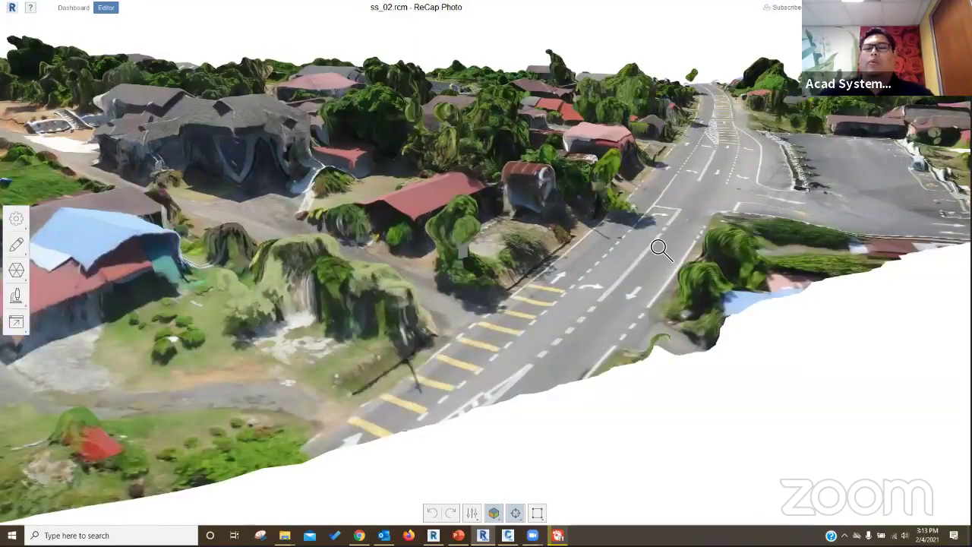
{"action": "scroll", "coordinate": [600, 327], "scroll_direction": "up", "scroll_amount": 1}
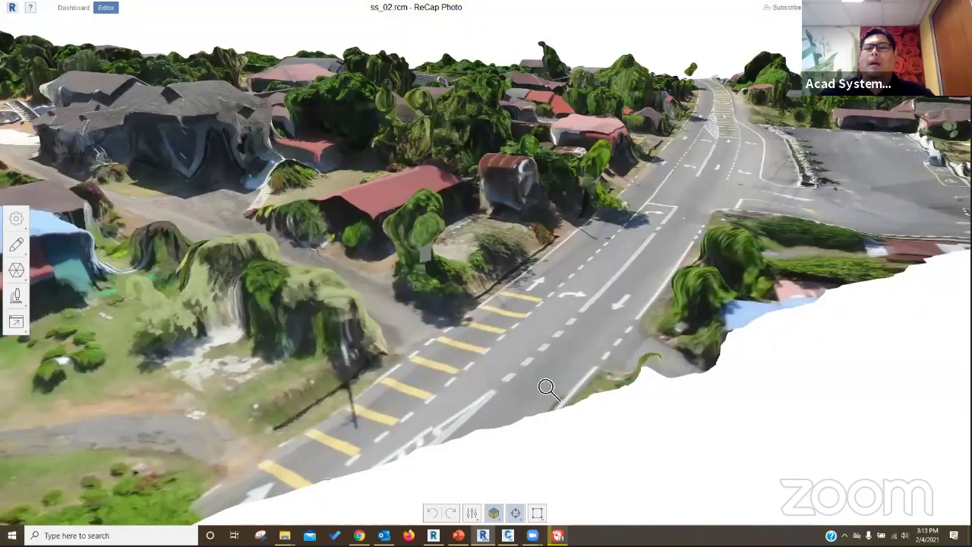
{"action": "scroll", "coordinate": [619, 243], "scroll_direction": "down", "scroll_amount": 2}
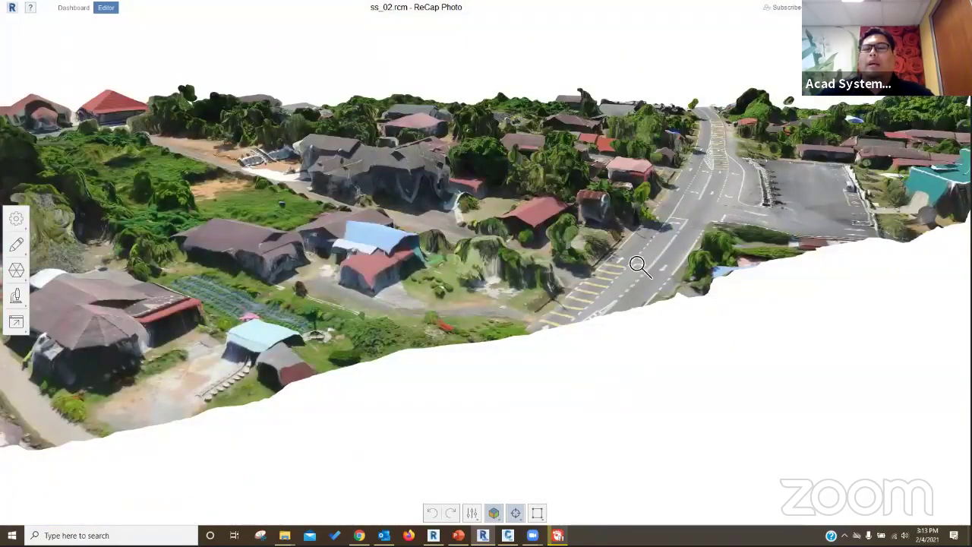
{"action": "scroll", "coordinate": [498, 448], "scroll_direction": "up", "scroll_amount": 1}
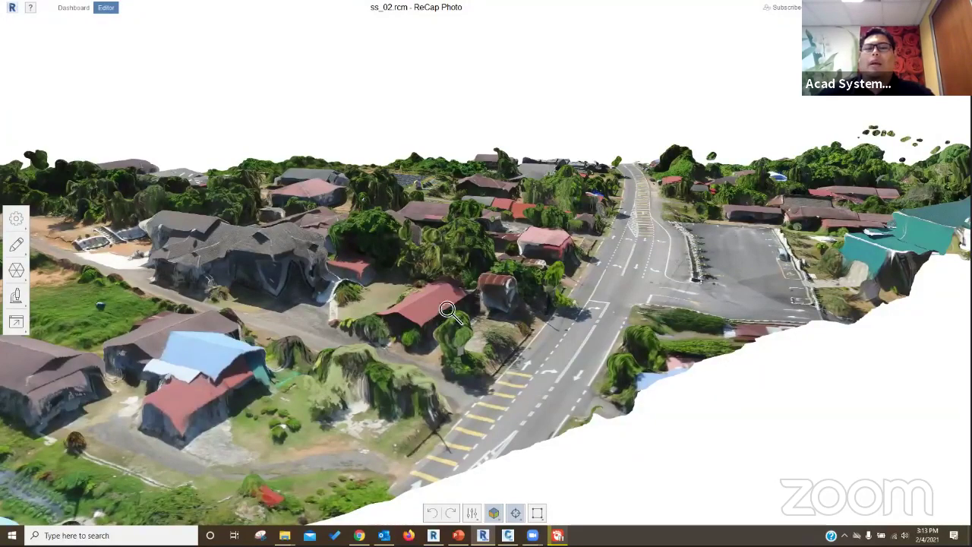
{"action": "scroll", "coordinate": [288, 277], "scroll_direction": "up", "scroll_amount": 1}
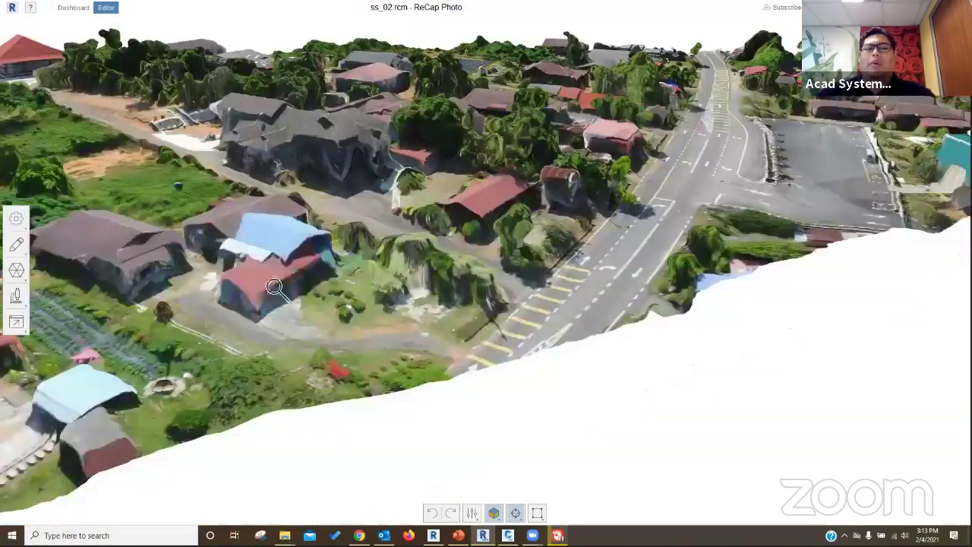
- Review the full extent of the SS_02 mesh from a distance and from above, including the main road and parking lot
{"action": "scroll", "coordinate": [290, 278], "scroll_direction": "down", "scroll_amount": 1}
{"action": "scroll", "coordinate": [471, 327], "scroll_direction": "down", "scroll_amount": 5}
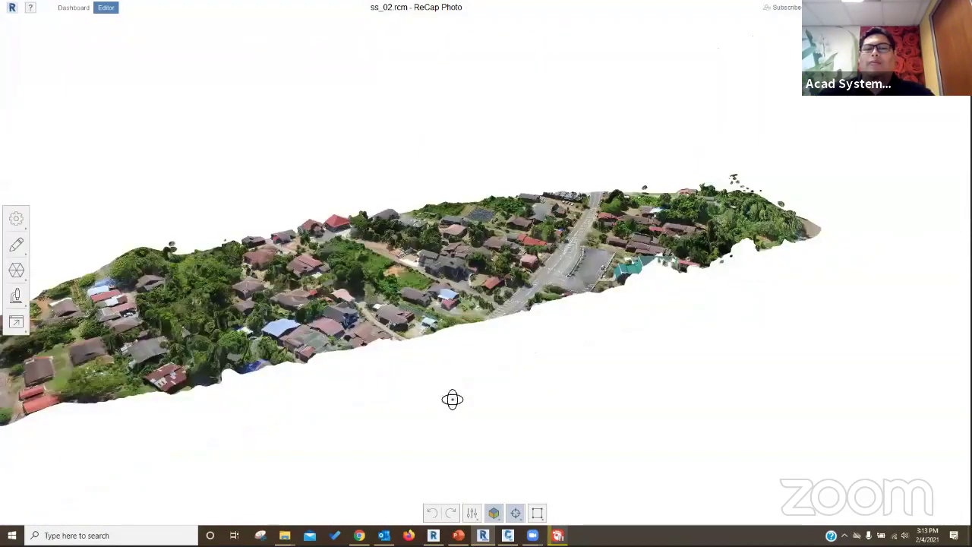
{"action": "scroll", "coordinate": [388, 397], "scroll_direction": "up", "scroll_amount": 2}
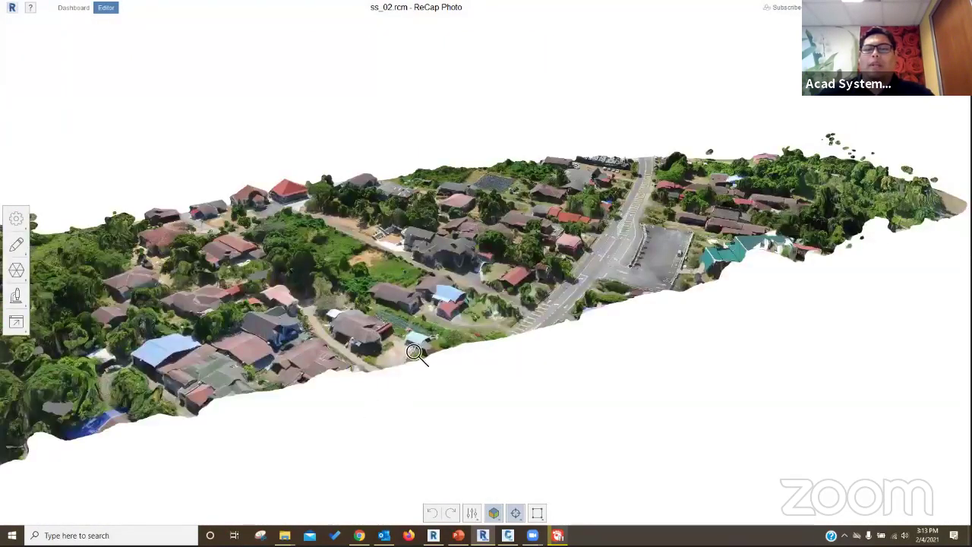
{"action": "scroll", "coordinate": [417, 342], "scroll_direction": "down", "scroll_amount": 2}
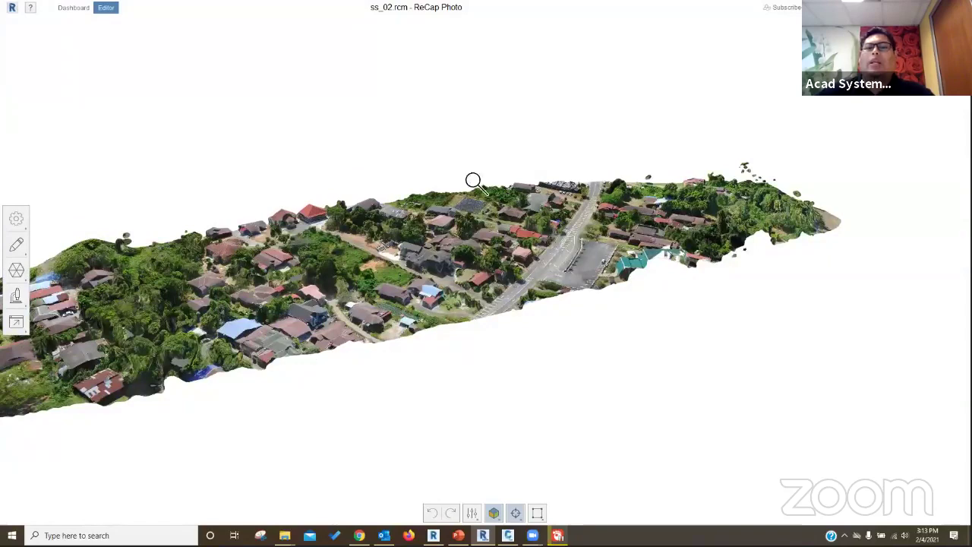
{"action": "scroll", "coordinate": [448, 319], "scroll_direction": "up", "scroll_amount": 3}
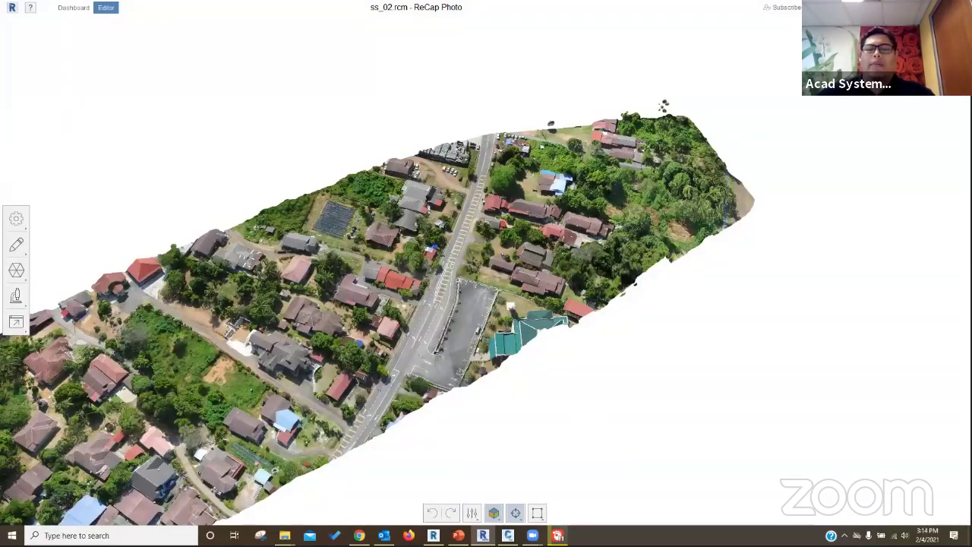
- Switch to ReCap Pro and reopen the Road-B project from the Road-B.rcs folder without saving the current changes
{"action": "mouse_move", "coordinate": [433, 535]}
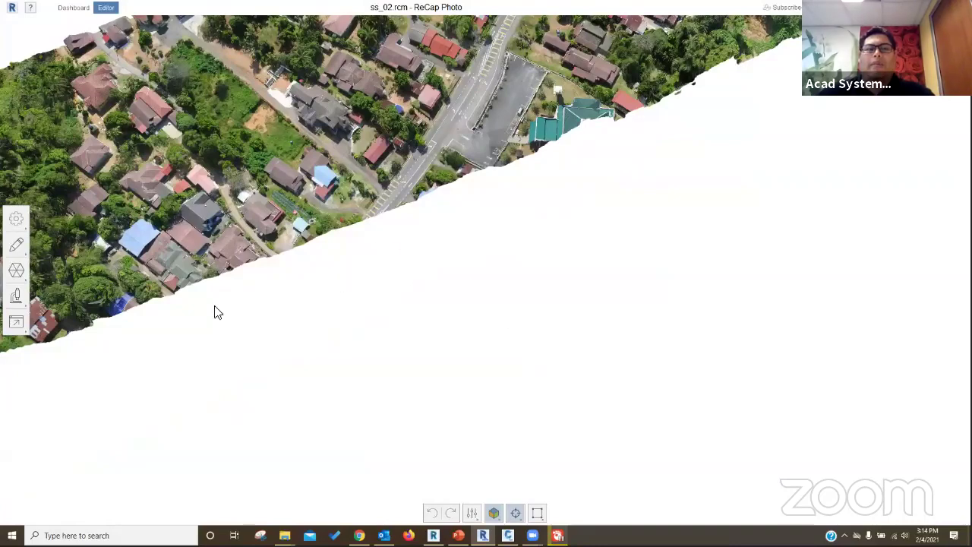
{"action": "key", "text": "alt+Tab"}
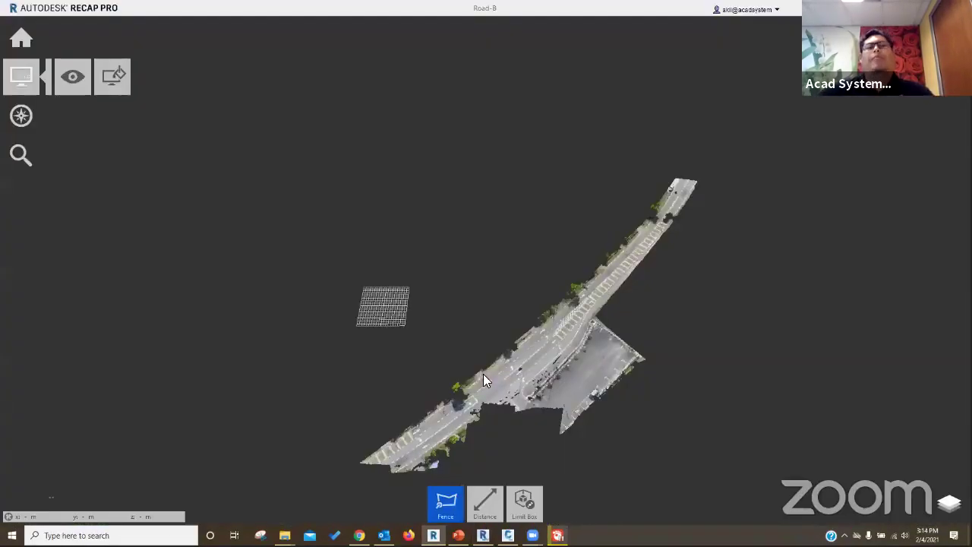
{"action": "left_click", "coordinate": [21, 37]}
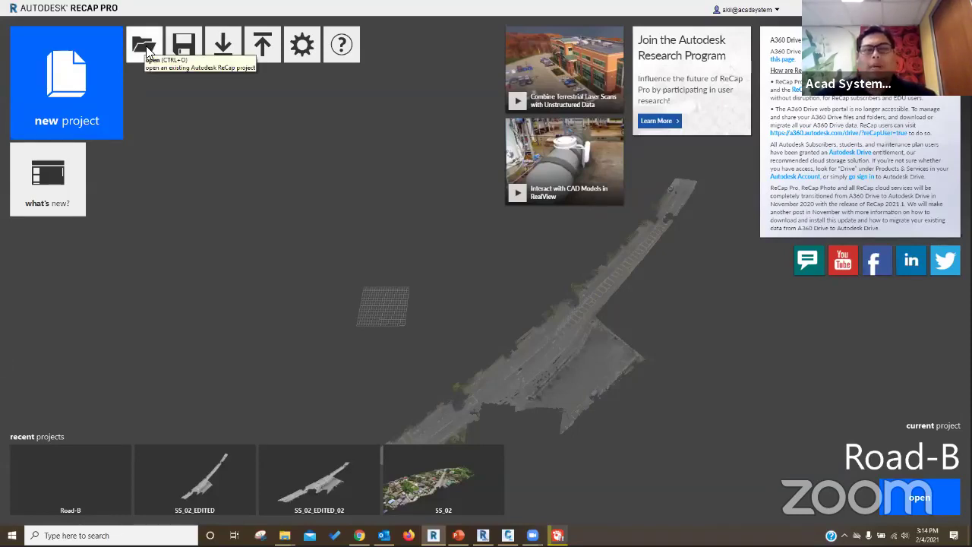
{"action": "left_click", "coordinate": [147, 52]}
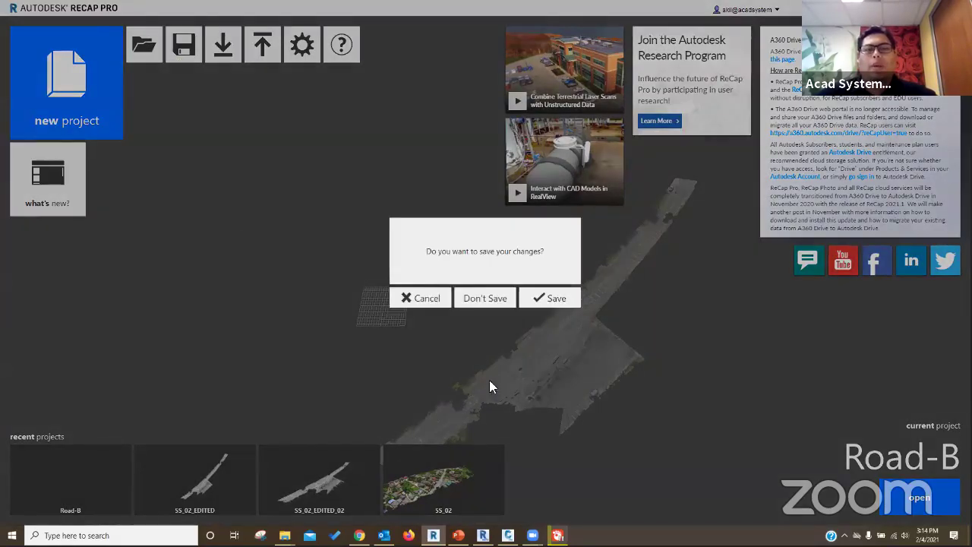
{"action": "left_click", "coordinate": [476, 299]}
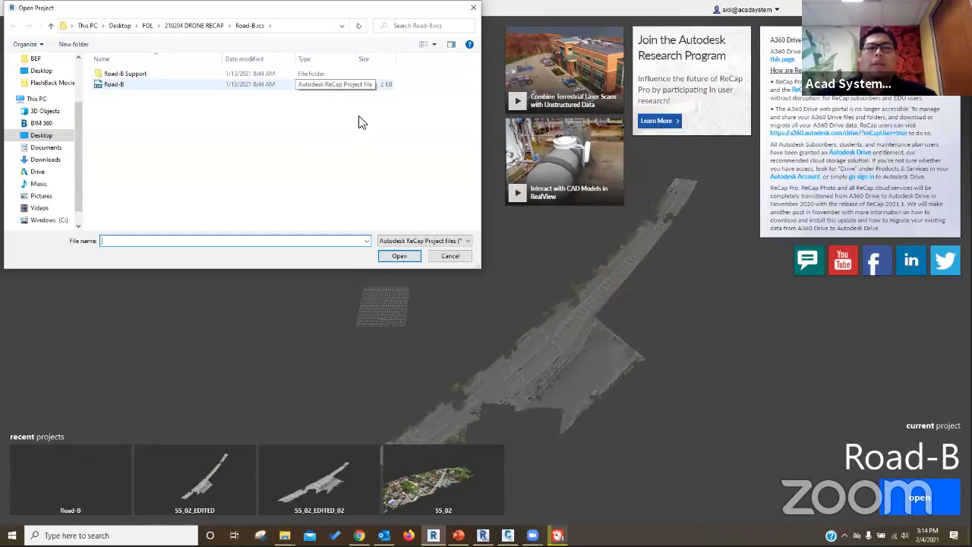
{"action": "left_click", "coordinate": [192, 84]}
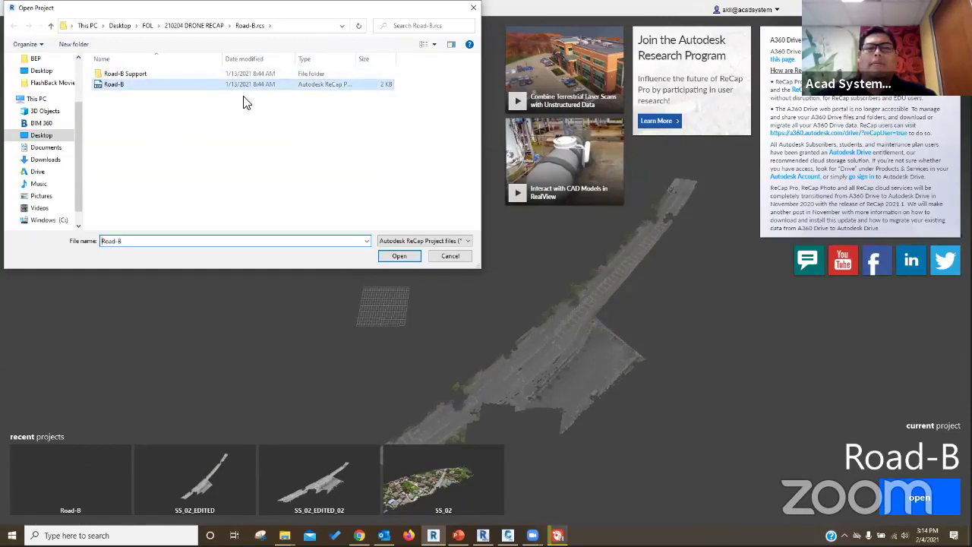
{"action": "left_click", "coordinate": [399, 255]}
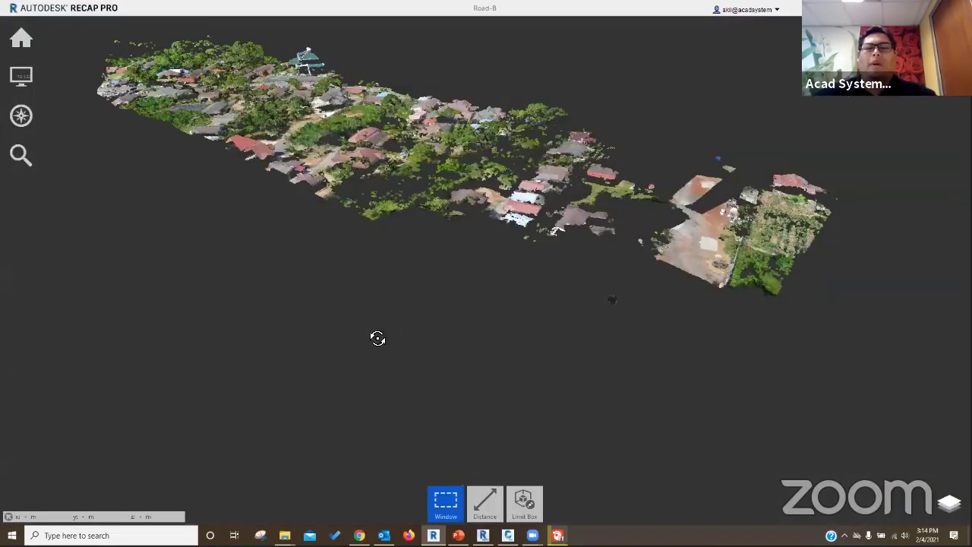
- Look over the whole Road-B point cloud from several angles, from the bare-earth lots to the main road
{"action": "left_click_drag", "start_coordinate": [325, 311], "coordinate": [749, 191]}
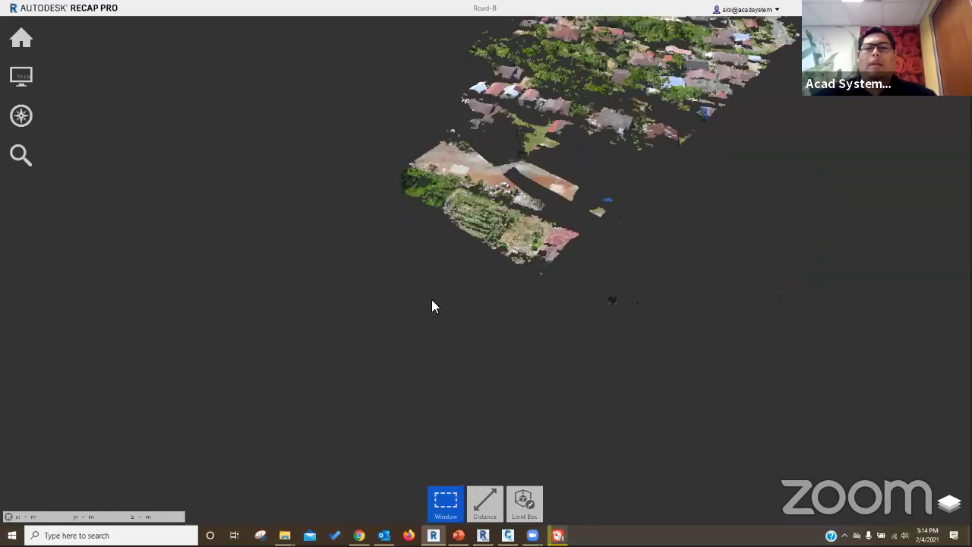
{"action": "scroll", "coordinate": [433, 304], "scroll_direction": "up", "scroll_amount": 3}
{"action": "scroll", "coordinate": [478, 319], "scroll_direction": "up", "scroll_amount": 2}
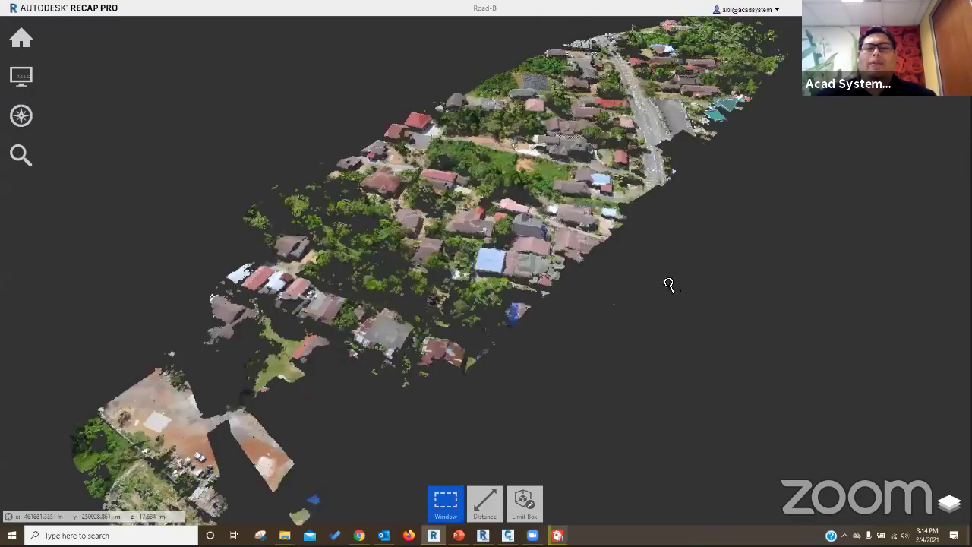
{"action": "scroll", "coordinate": [683, 212], "scroll_direction": "down", "scroll_amount": 2}
{"action": "scroll", "coordinate": [773, 162], "scroll_direction": "up", "scroll_amount": 4}
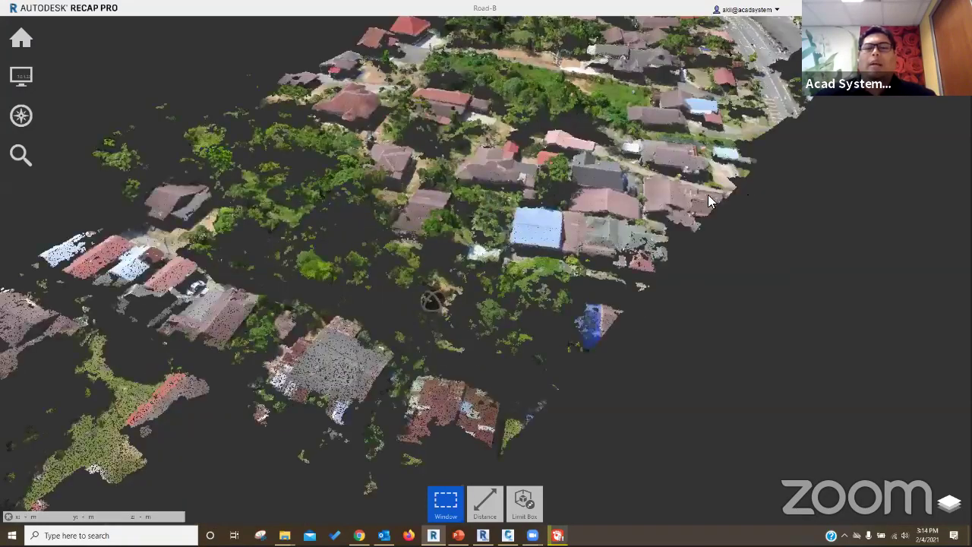
{"action": "scroll", "coordinate": [707, 190], "scroll_direction": "down", "scroll_amount": 3}
{"action": "left_click_drag", "start_coordinate": [421, 383], "coordinate": [792, 143]}
{"action": "middle_click_drag", "start_coordinate": [792, 144], "coordinate": [741, 243]}
{"action": "left_click_drag", "start_coordinate": [592, 407], "coordinate": [588, 239]}
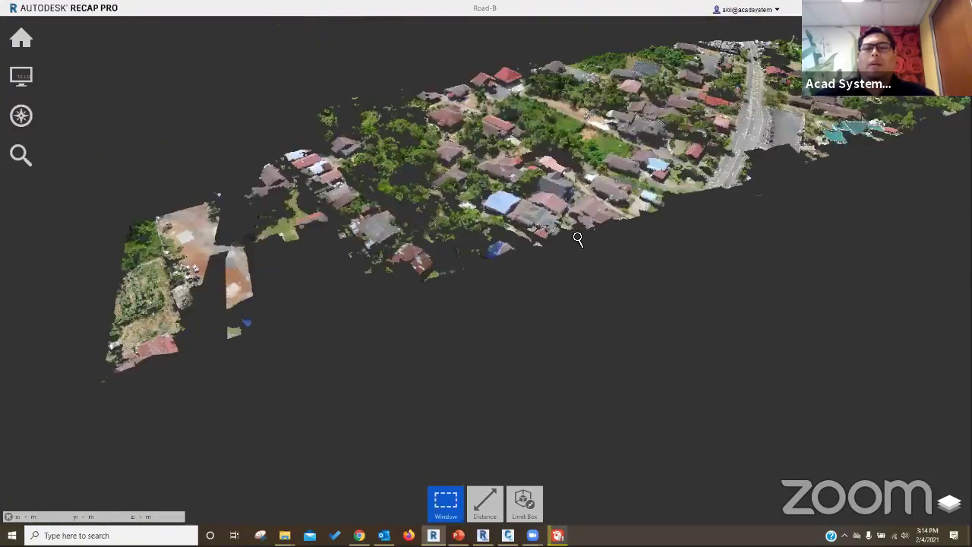
{"action": "scroll", "coordinate": [578, 261], "scroll_direction": "up", "scroll_amount": 1}
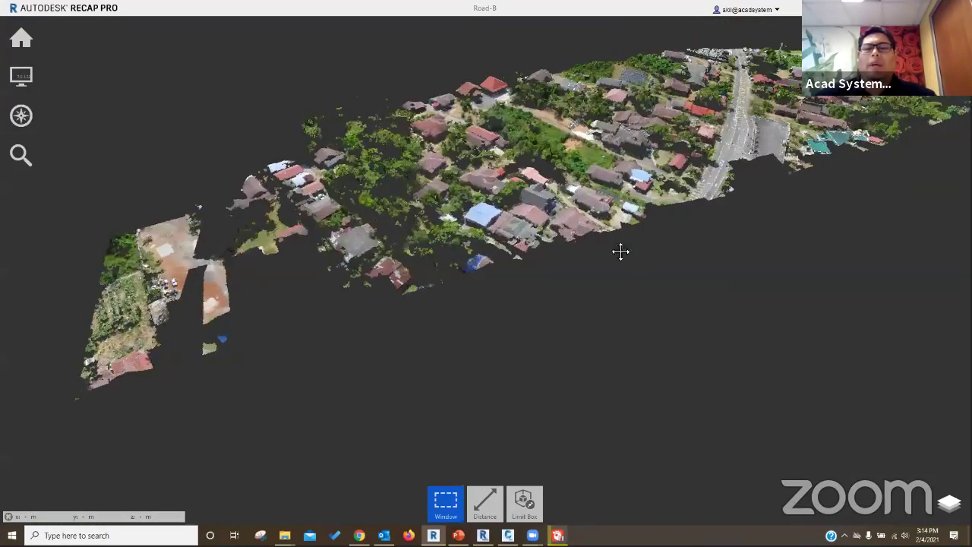
- Examine the point density of the main road, its yellow markings, the parking lot and the neighbouring houses up close
{"action": "scroll", "coordinate": [575, 275], "scroll_direction": "up", "scroll_amount": 5}
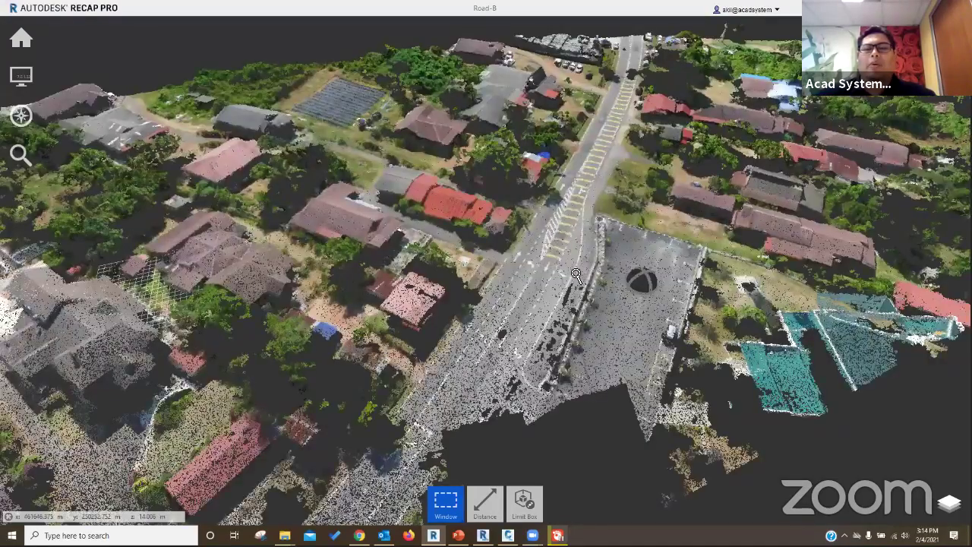
{"action": "scroll", "coordinate": [630, 380], "scroll_direction": "up", "scroll_amount": 5}
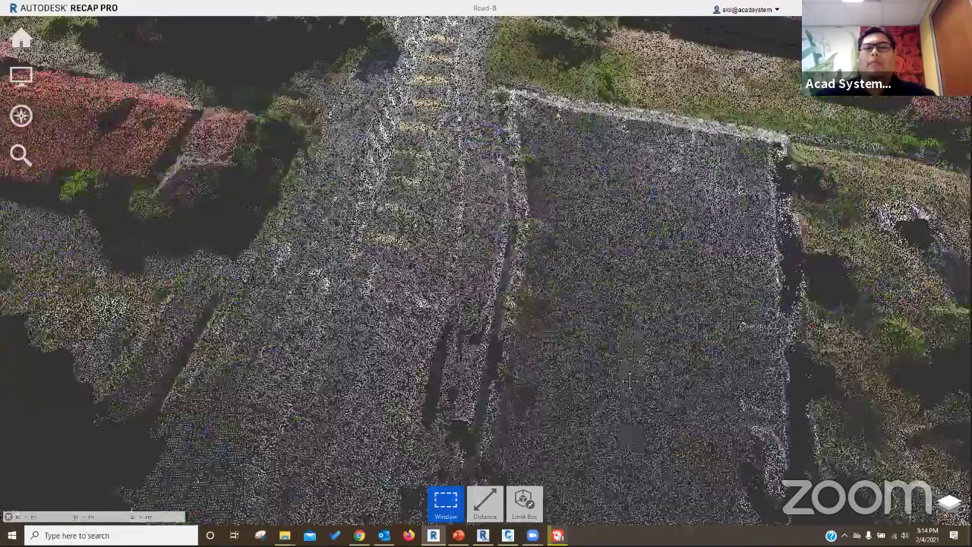
{"action": "left_click_drag", "start_coordinate": [562, 216], "coordinate": [574, 243]}
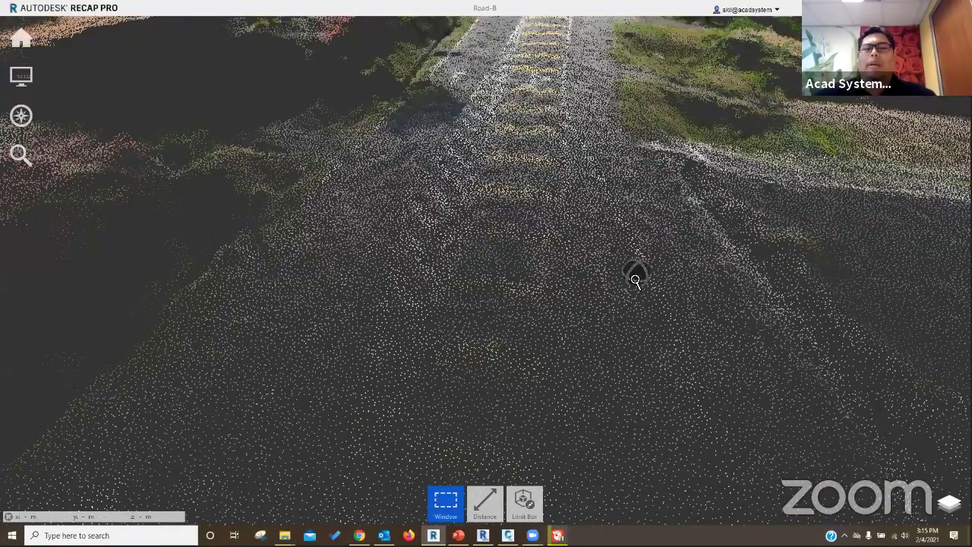
{"action": "scroll", "coordinate": [636, 281], "scroll_direction": "down", "scroll_amount": 5}
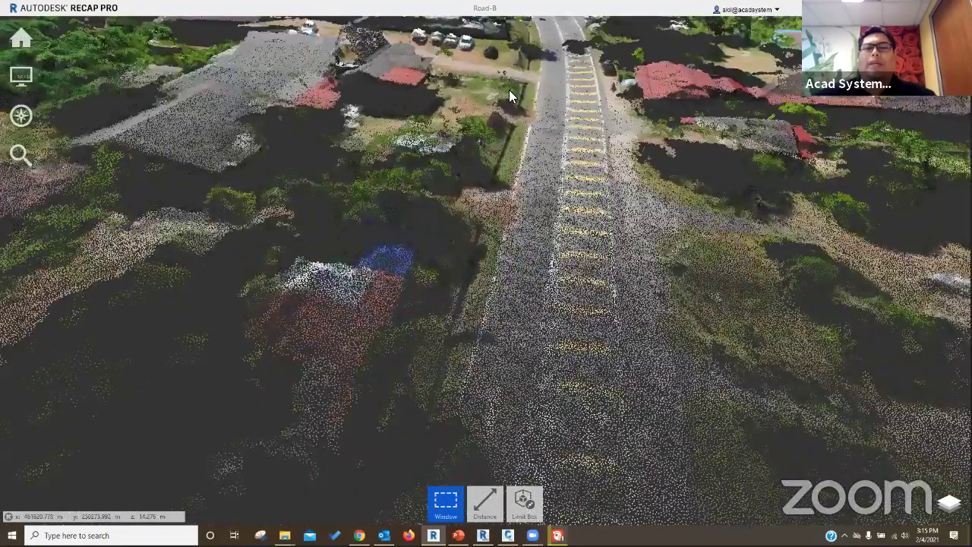
{"action": "scroll", "coordinate": [508, 89], "scroll_direction": "up", "scroll_amount": 5}
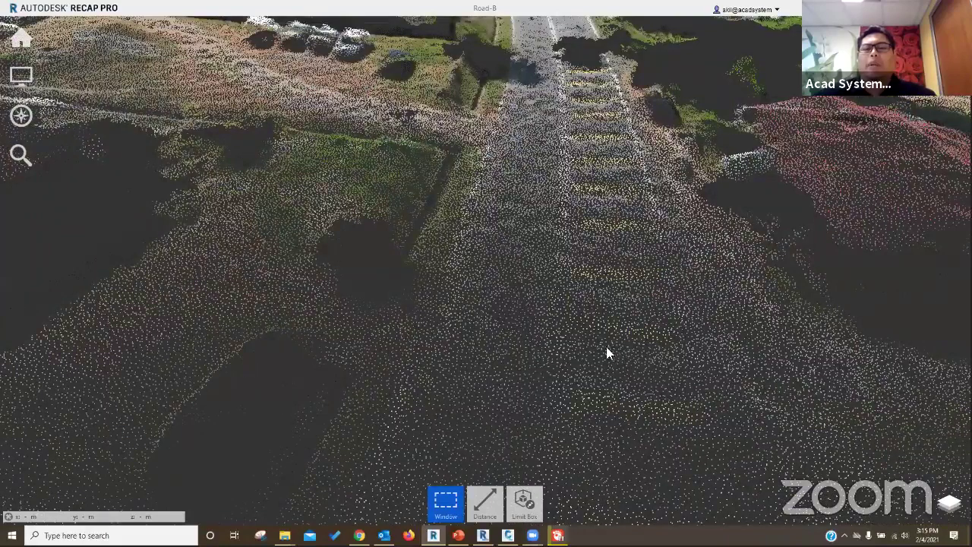
{"action": "scroll", "coordinate": [603, 346], "scroll_direction": "down", "scroll_amount": 5}
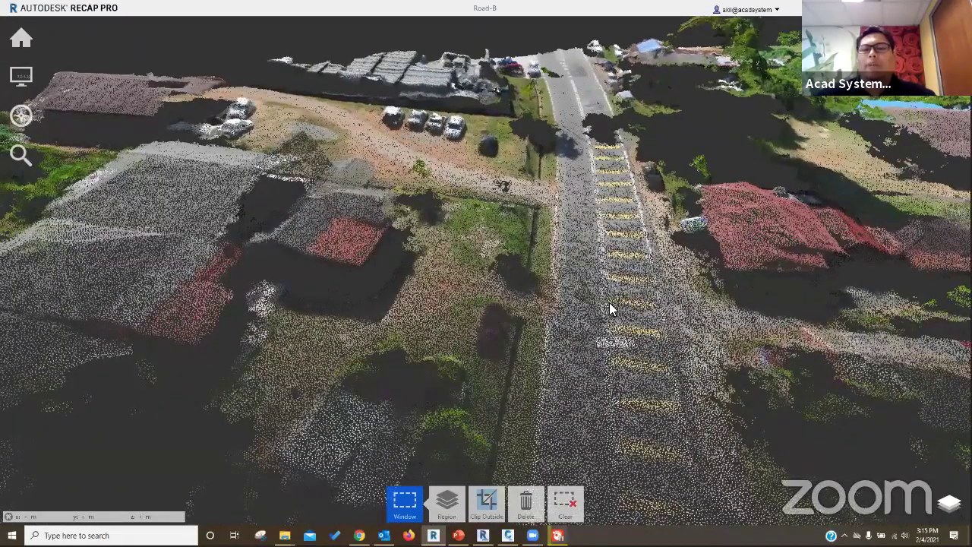
{"action": "left_click_drag", "start_coordinate": [609, 313], "coordinate": [639, 305]}
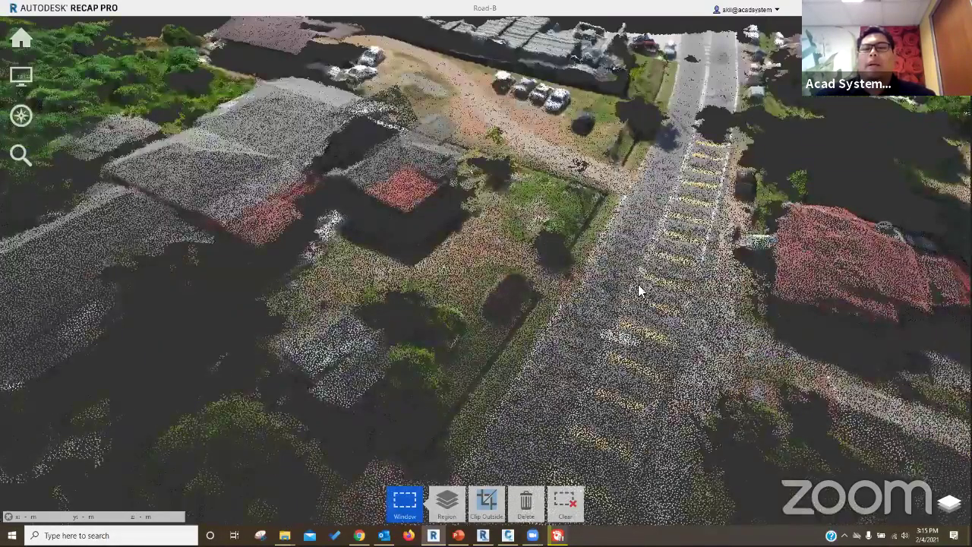
{"action": "scroll", "coordinate": [641, 303], "scroll_direction": "down", "scroll_amount": 5}
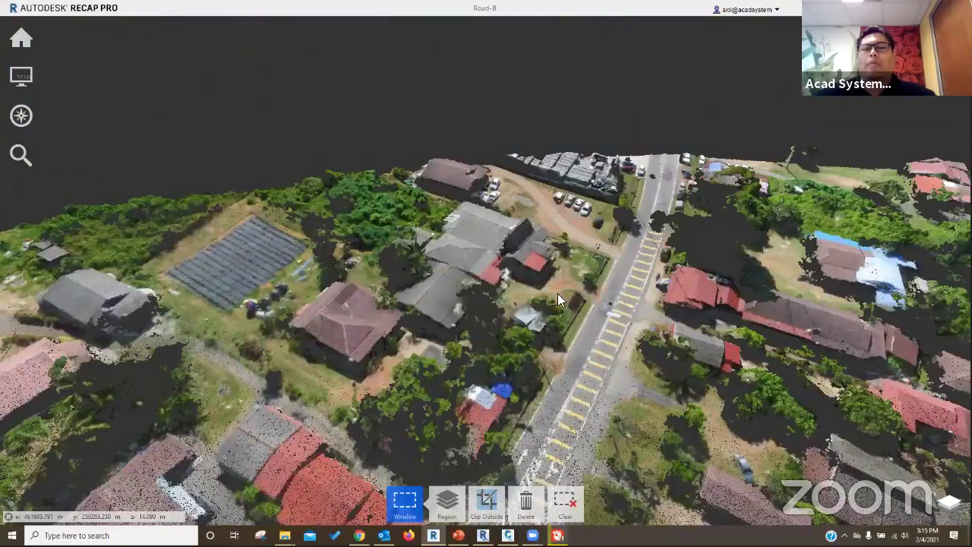
{"action": "scroll", "coordinate": [559, 296], "scroll_direction": "up", "scroll_amount": 5}
{"action": "scroll", "coordinate": [539, 364], "scroll_direction": "down", "scroll_amount": 5}
{"action": "scroll", "coordinate": [531, 393], "scroll_direction": "down", "scroll_amount": 6}
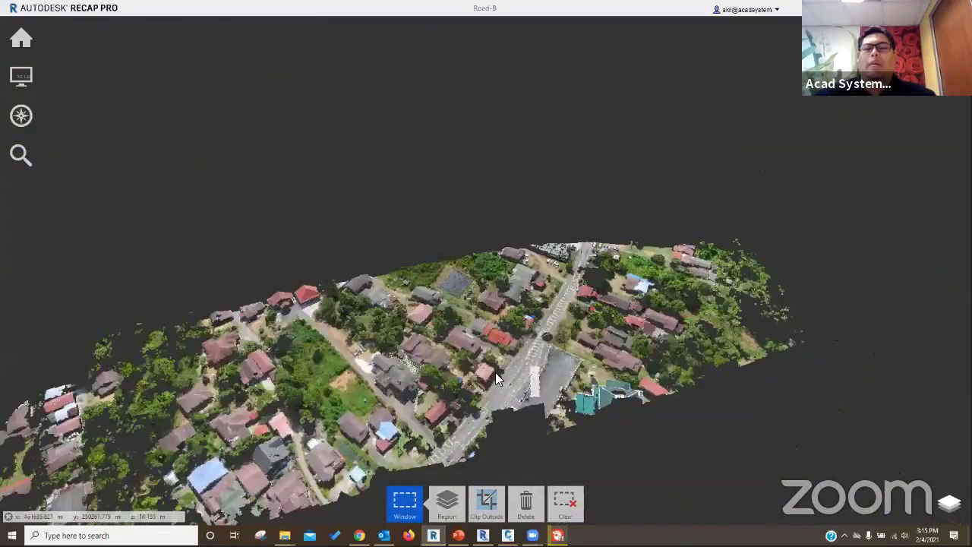
- Delete the end of the point cloud farthest from the main road, including the bare-earth lots, using a window selection
{"action": "left_click_drag", "start_coordinate": [495, 372], "coordinate": [457, 408]}
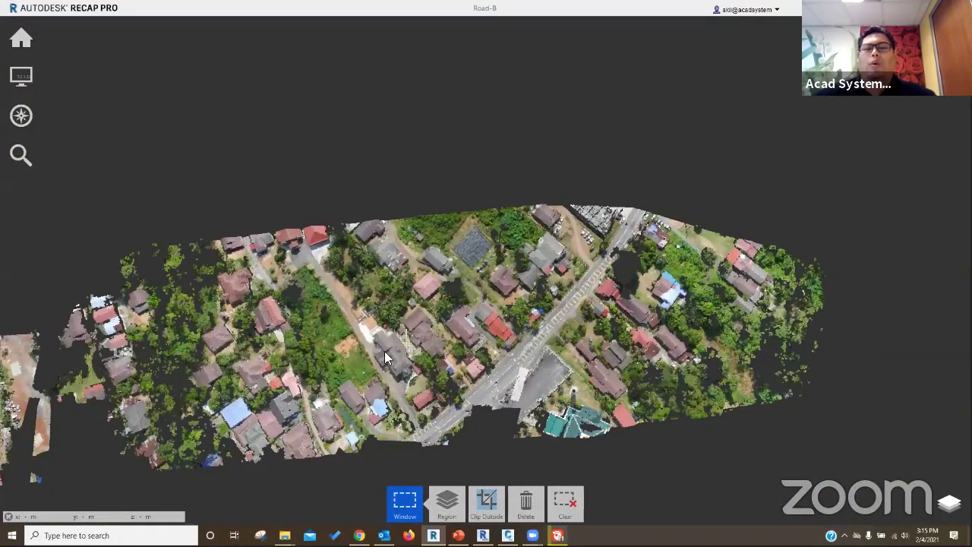
{"action": "left_click_drag", "start_coordinate": [500, 364], "coordinate": [681, 276]}
{"action": "left_click_drag", "start_coordinate": [484, 315], "coordinate": [474, 451]}
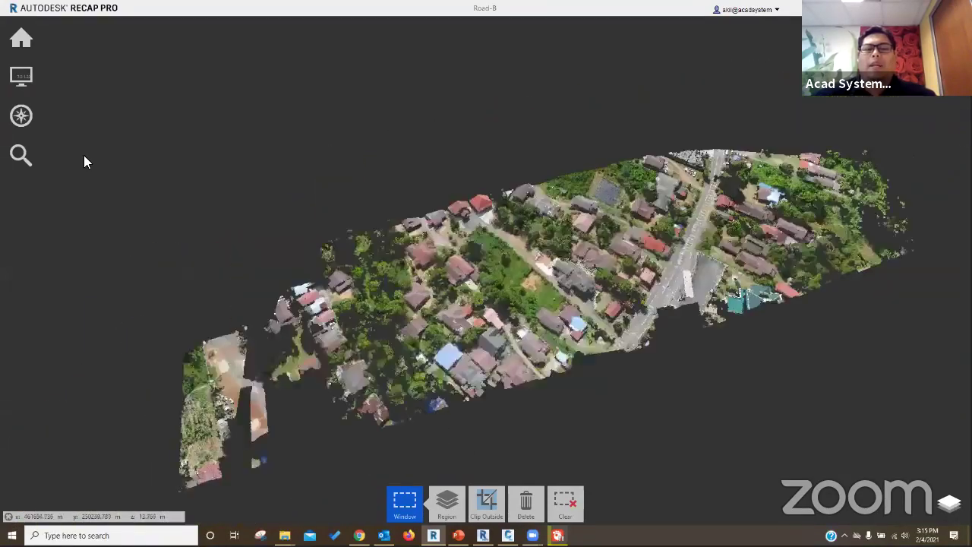
{"action": "key", "text": "Delete"}
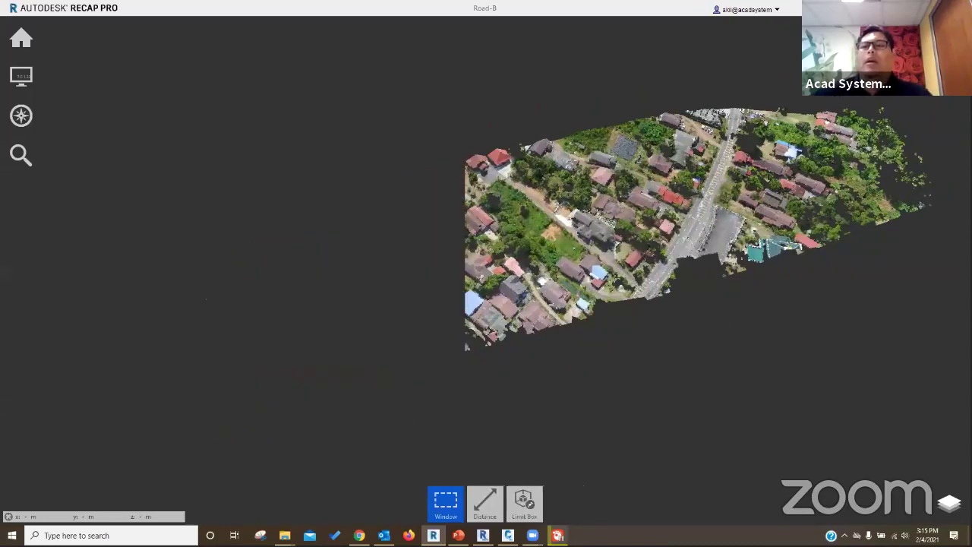
- Trim the wooded outer end and the remaining outlying houses at the opposite end with window selections, keeping the block around the main road
{"action": "left_click_drag", "start_coordinate": [785, 176], "coordinate": [822, 338]}
{"action": "left_click_drag", "start_coordinate": [821, 406], "coordinate": [615, 150]}
{"action": "key", "text": "Delete"}
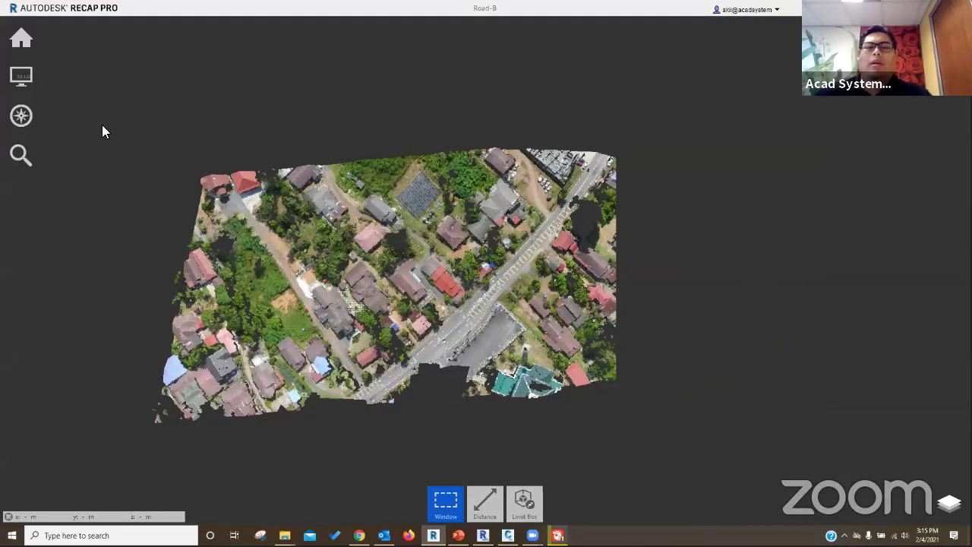
{"action": "key", "text": "Delete"}
- Delete the houses and trees on the side of the main road opposite the parking lot, using a Fence selection along the road edge
{"action": "left_click_drag", "start_coordinate": [486, 126], "coordinate": [238, 266]}
{"action": "mouse_move", "coordinate": [401, 514]}
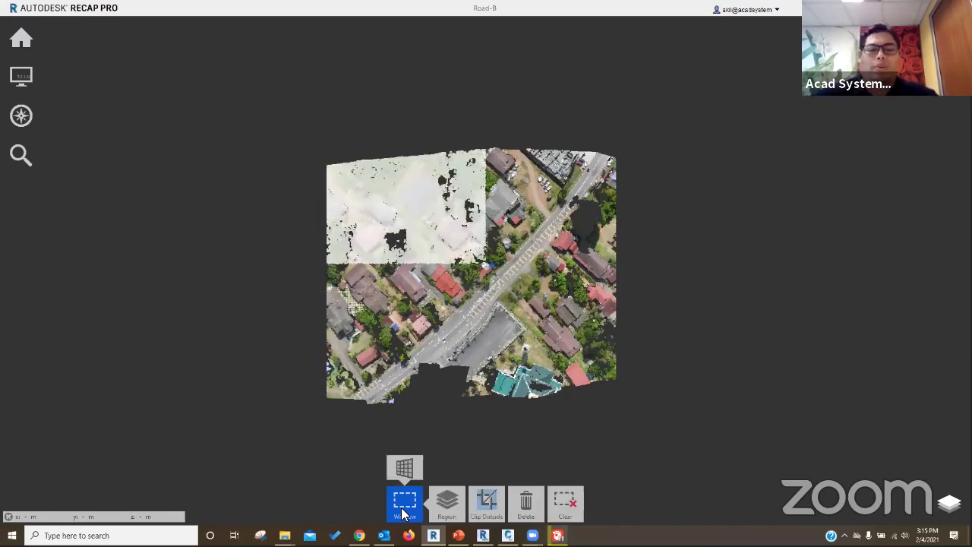
{"action": "left_click", "coordinate": [405, 422]}
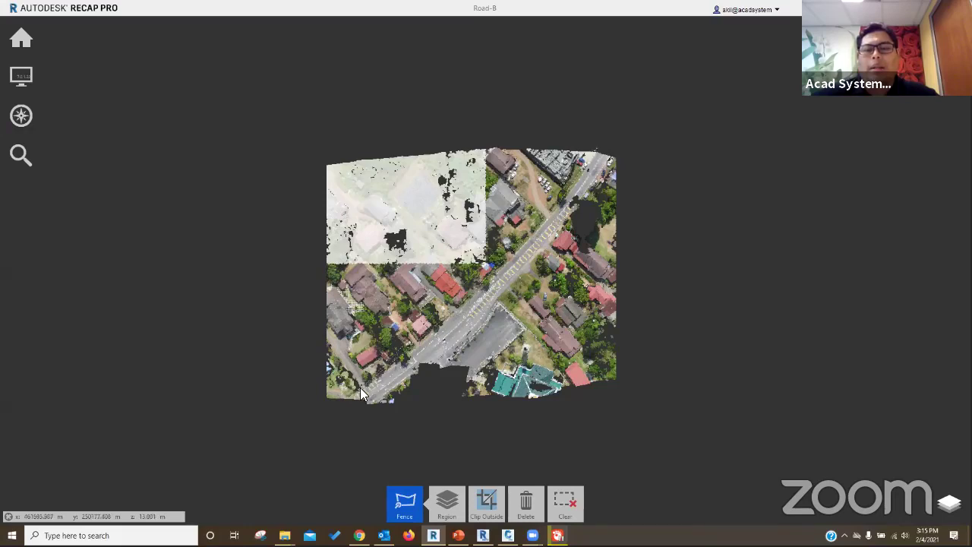
{"action": "left_click", "coordinate": [327, 411]}
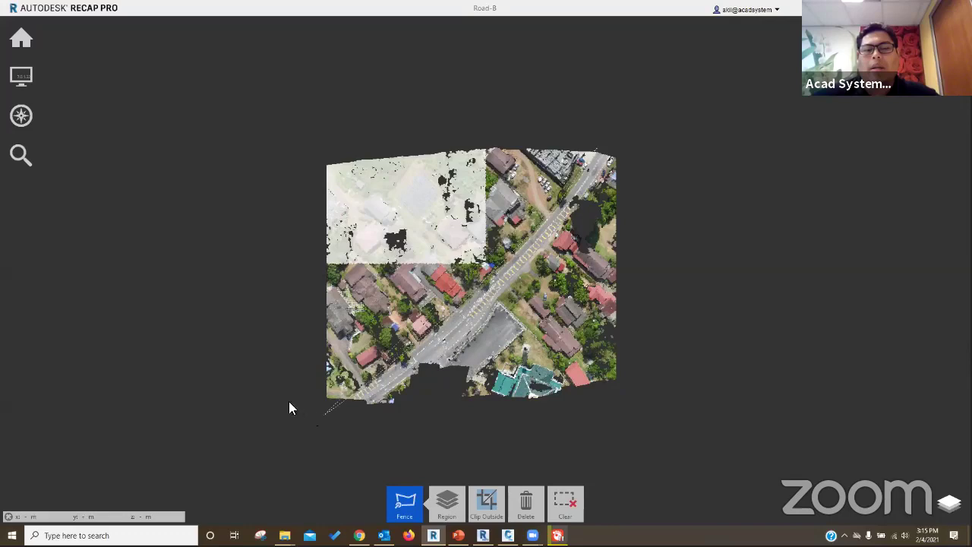
{"action": "left_click", "coordinate": [298, 211]}
{"action": "left_click", "coordinate": [299, 129]}
{"action": "left_click", "coordinate": [513, 125]}
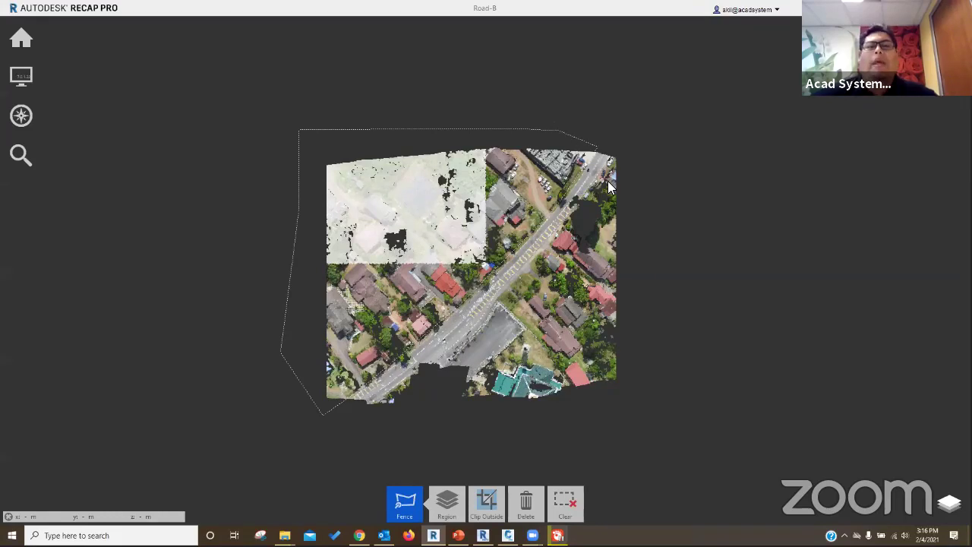
{"action": "double_click", "coordinate": [587, 155]}
{"action": "key", "text": "Delete"}
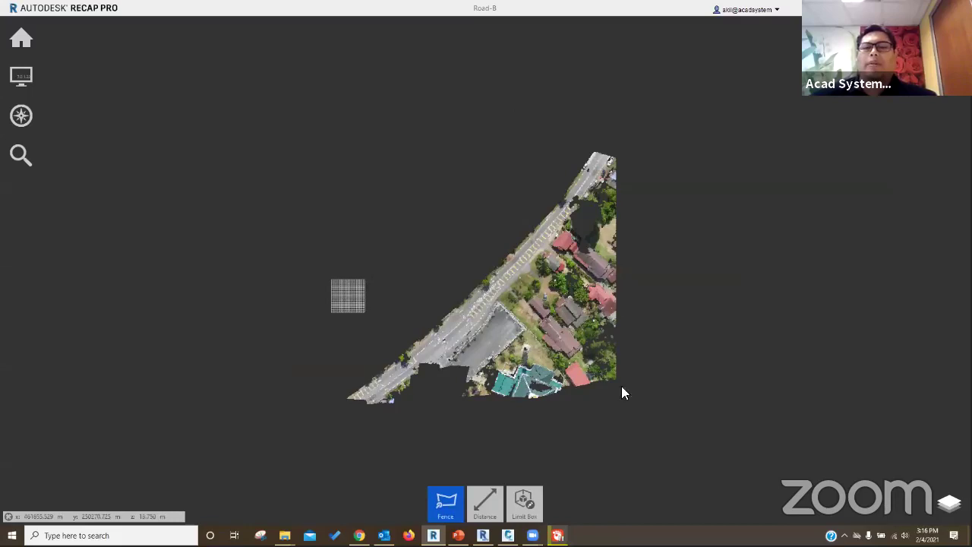
{"action": "scroll", "coordinate": [609, 357], "scroll_direction": "up", "scroll_amount": 1}
{"action": "scroll", "coordinate": [612, 383], "scroll_direction": "up", "scroll_amount": 2}
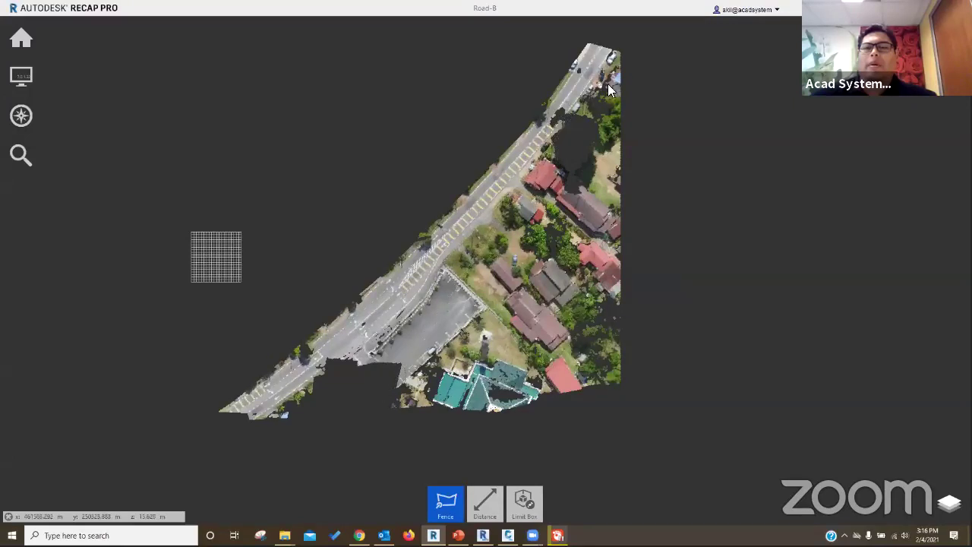
- Delete the houses, trees and grass on the parking lot side of the main road with a Fence selection, keeping the road and parking lot
{"action": "middle_click_drag", "start_coordinate": [595, 96], "coordinate": [529, 222]}
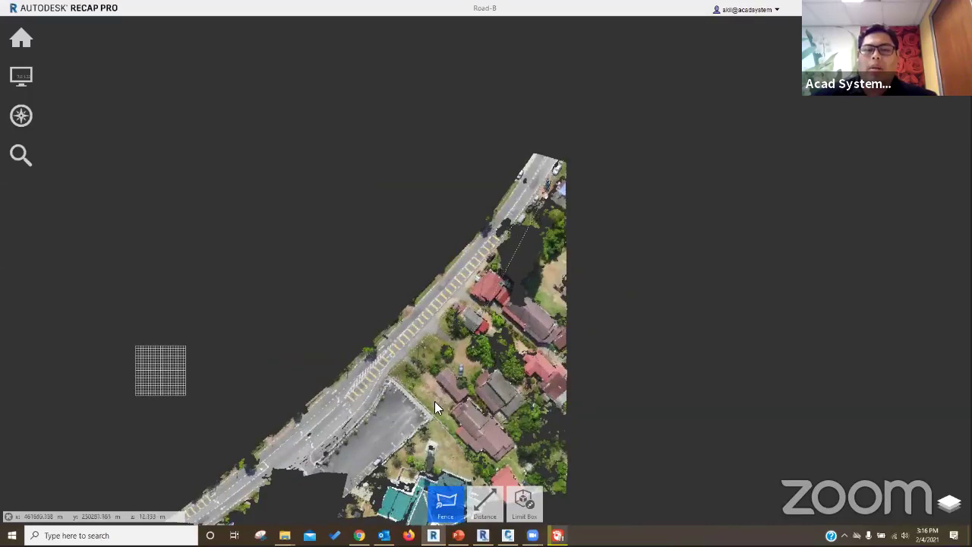
{"action": "left_click", "coordinate": [326, 505]}
{"action": "left_click", "coordinate": [610, 505]}
{"action": "double_click", "coordinate": [602, 289]}
{"action": "key", "text": "Delete"}
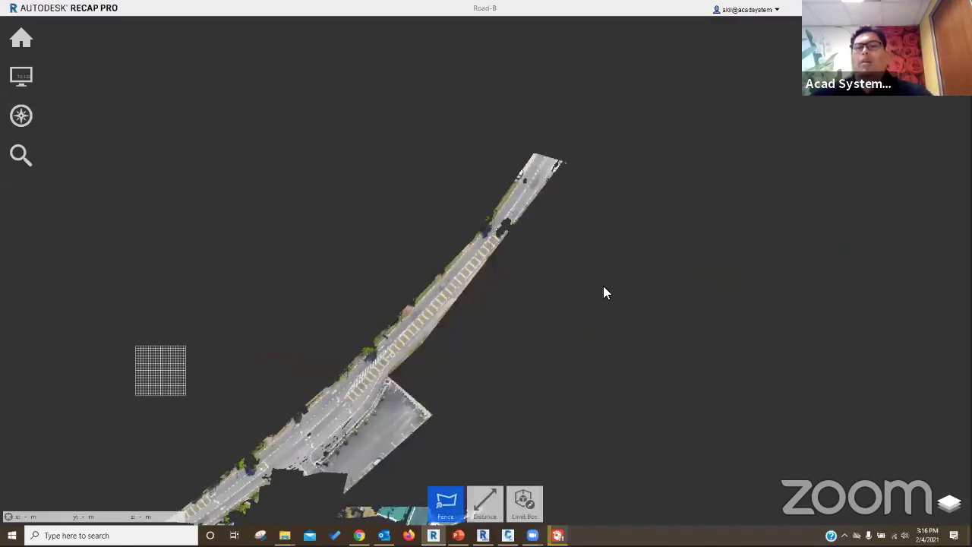
- Delete the leftover strip of teal-roofed building beside the parking lot, using a window selection
{"action": "scroll", "coordinate": [570, 416], "scroll_direction": "down", "scroll_amount": 3}
{"action": "scroll", "coordinate": [585, 406], "scroll_direction": "down", "scroll_amount": 3}
{"action": "scroll", "coordinate": [531, 410], "scroll_direction": "up", "scroll_amount": 3}
{"action": "left_click", "coordinate": [446, 501]}
{"action": "left_click", "coordinate": [440, 456]}
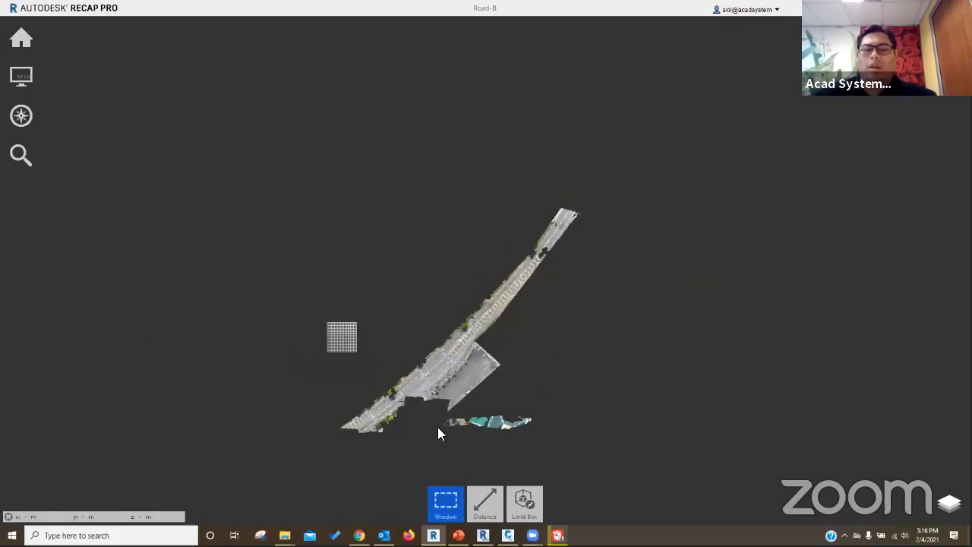
{"action": "left_click_drag", "start_coordinate": [438, 415], "coordinate": [575, 450]}
{"action": "key", "text": "Delete"}
{"action": "left_click_drag", "start_coordinate": [81, 206], "coordinate": [269, 438]}
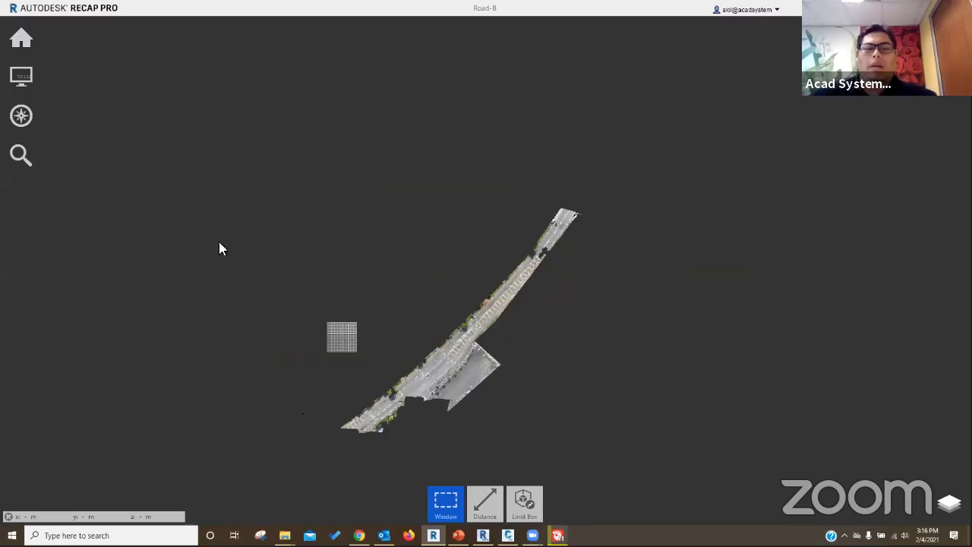
- Delete the floating tree points above the road surface with window selections in a side view of the cloud
{"action": "scroll", "coordinate": [443, 204], "scroll_direction": "down", "scroll_amount": 2}
{"action": "scroll", "coordinate": [471, 209], "scroll_direction": "down", "scroll_amount": 3}
{"action": "scroll", "coordinate": [398, 169], "scroll_direction": "up", "scroll_amount": 2}
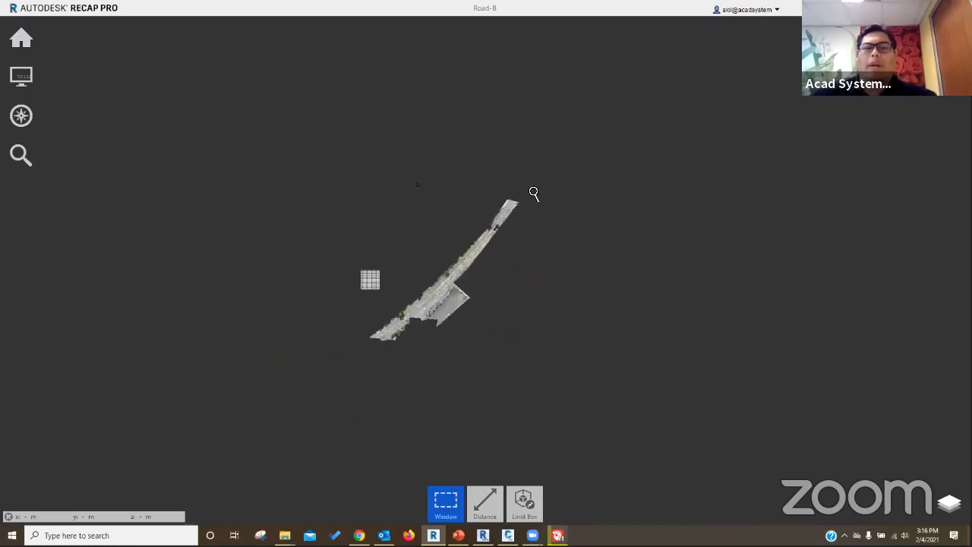
{"action": "middle_click_drag", "start_coordinate": [441, 65], "coordinate": [525, 274]}
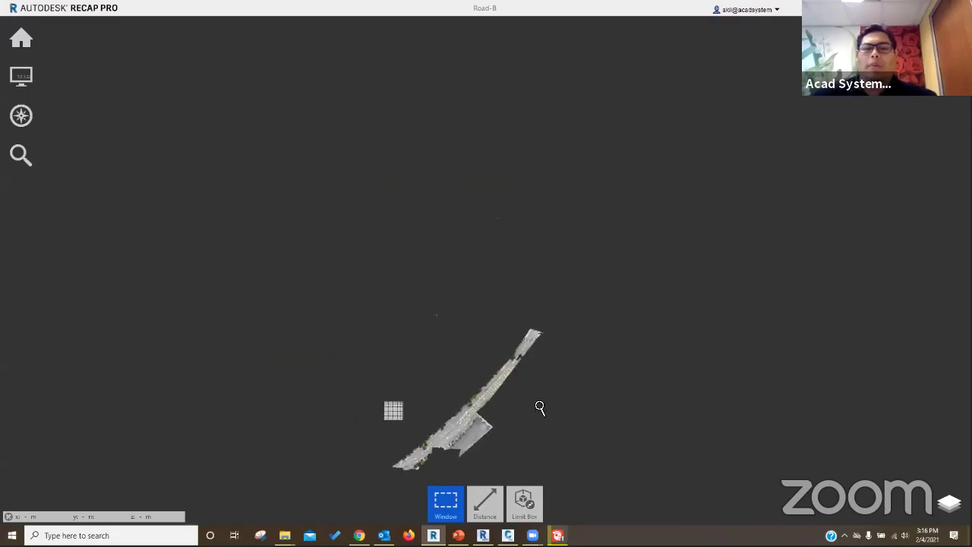
{"action": "scroll", "coordinate": [540, 408], "scroll_direction": "up", "scroll_amount": 2}
{"action": "left_click_drag", "start_coordinate": [524, 429], "coordinate": [611, 415]}
{"action": "scroll", "coordinate": [394, 471], "scroll_direction": "up", "scroll_amount": 1}
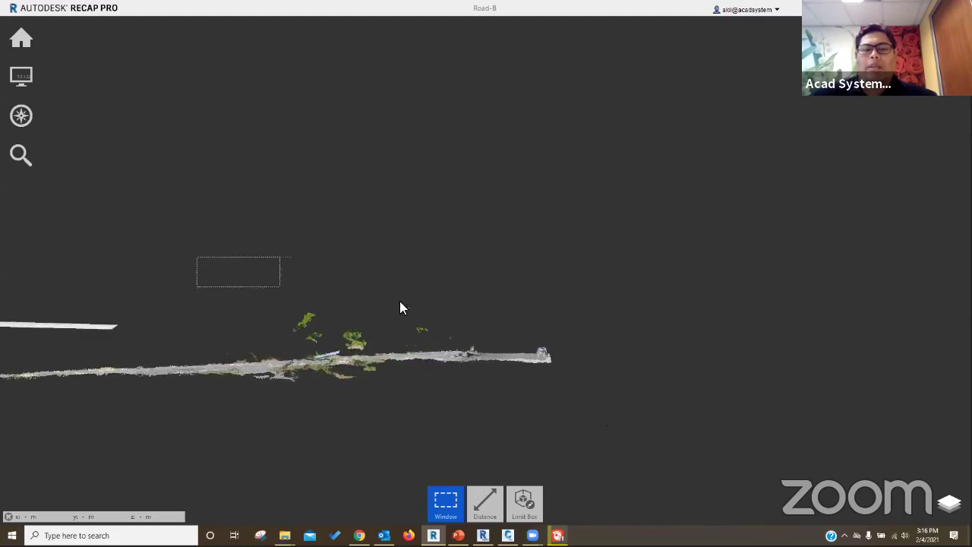
{"action": "left_click_drag", "start_coordinate": [459, 315], "coordinate": [543, 348]}
{"action": "key", "text": "Delete"}
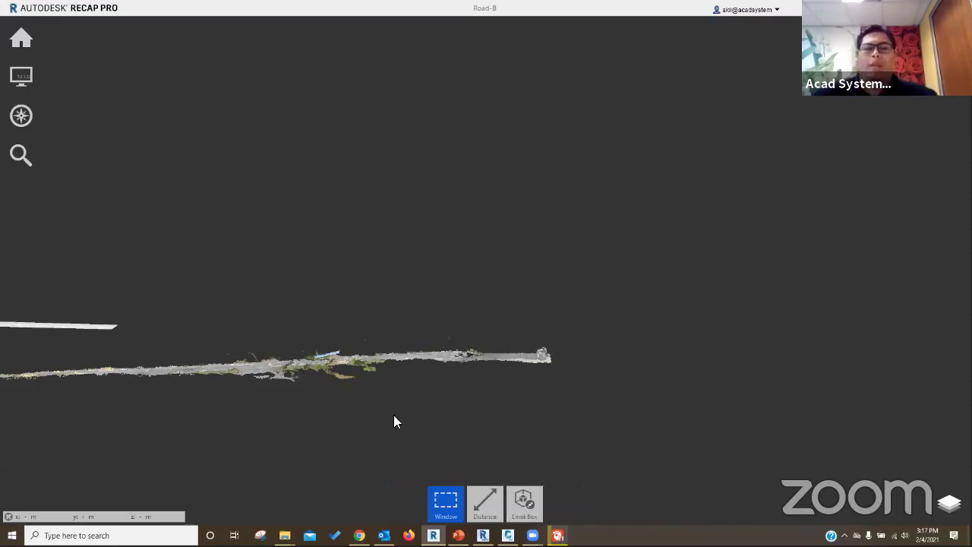
- Delete the remaining stray points below the road and around its far end with window selections in the side view
{"action": "mouse_move", "coordinate": [397, 419]}
{"action": "left_mouse_down"}
{"action": "mouse_move", "coordinate": [445, 434]}
{"action": "mouse_move", "coordinate": [442, 418]}
{"action": "mouse_move", "coordinate": [488, 433]}
{"action": "mouse_move", "coordinate": [555, 404]}
{"action": "mouse_move", "coordinate": [595, 448]}
{"action": "left_mouse_up"}
{"action": "mouse_move", "coordinate": [554, 396]}
{"action": "left_mouse_down"}
{"action": "mouse_move", "coordinate": [597, 449]}
{"action": "mouse_move", "coordinate": [521, 460]}
{"action": "mouse_move", "coordinate": [538, 461]}
{"action": "mouse_move", "coordinate": [540, 475]}
{"action": "mouse_move", "coordinate": [434, 492]}
{"action": "mouse_move", "coordinate": [471, 369]}
{"action": "mouse_move", "coordinate": [542, 354]}
{"action": "mouse_move", "coordinate": [584, 375]}
{"action": "mouse_move", "coordinate": [538, 340]}
{"action": "left_mouse_up"}
{"action": "key", "text": "Delete"}
{"action": "scroll", "coordinate": [514, 372], "scroll_direction": "down", "scroll_amount": 3}
{"action": "scroll", "coordinate": [537, 339], "scroll_direction": "up", "scroll_amount": 3}
{"action": "scroll", "coordinate": [537, 338], "scroll_direction": "down", "scroll_amount": 3}
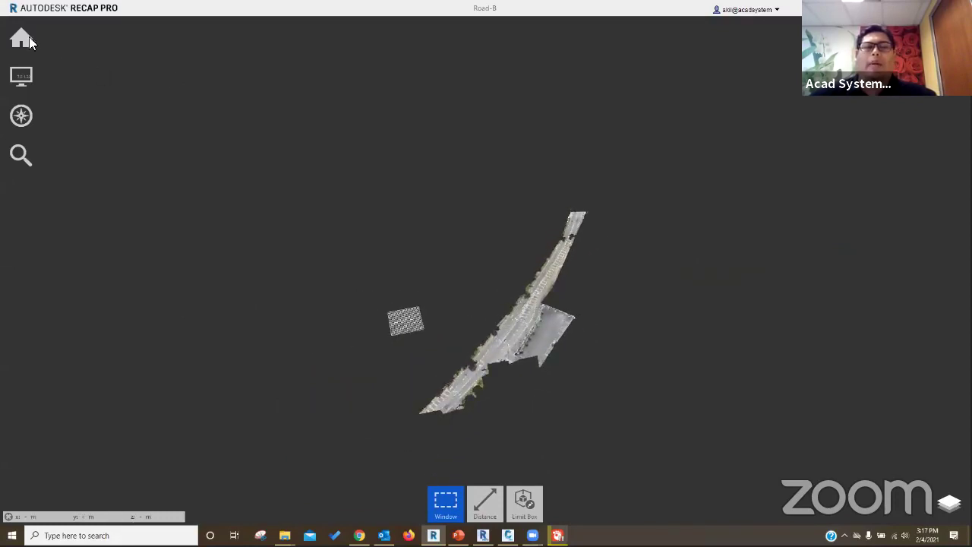
- Reopen the Road-B project from the recent projects, saving the changes and optimizing the project
{"action": "left_click", "coordinate": [21, 39]}
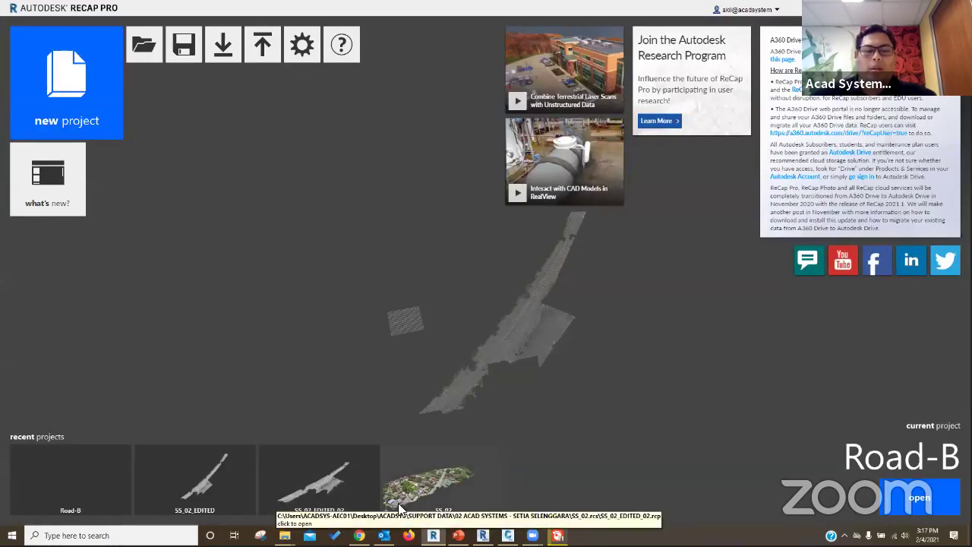
{"action": "left_click", "coordinate": [70, 488]}
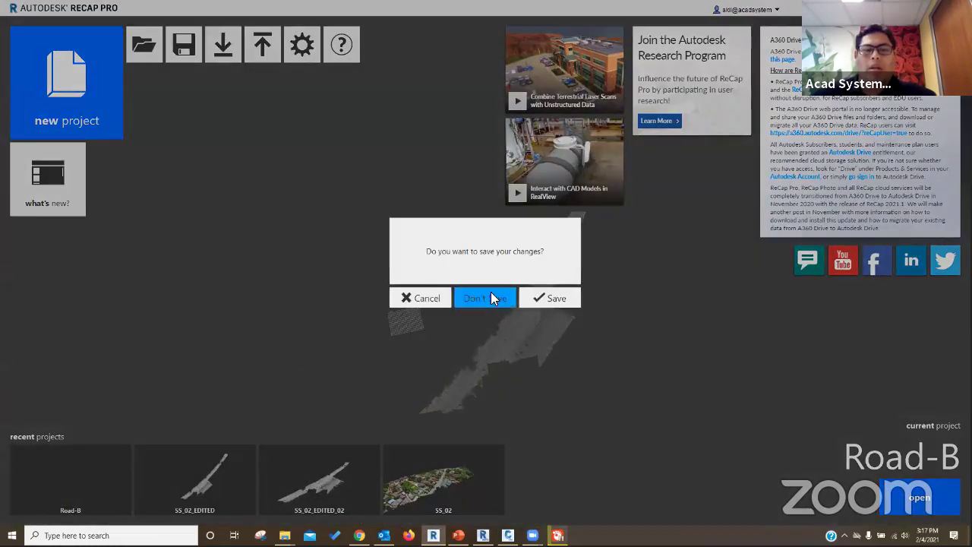
{"action": "left_click", "coordinate": [527, 300]}
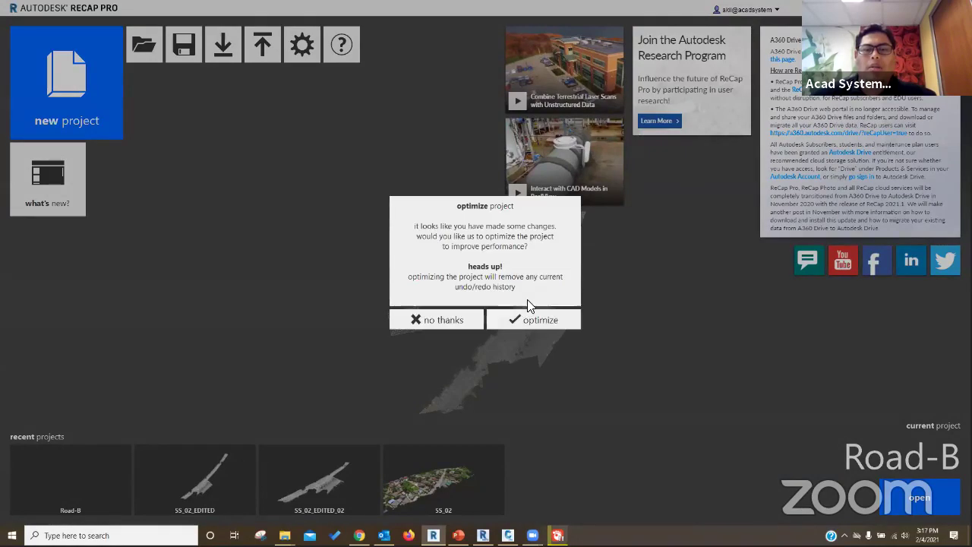
{"action": "left_click", "coordinate": [522, 320]}
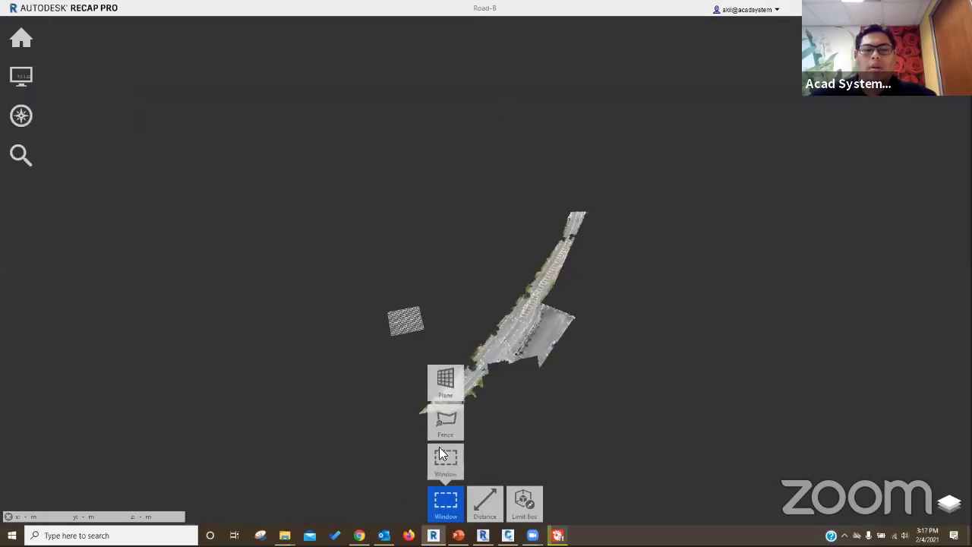
- Export the cleaned point cloud as a Unified RCP file named "Road - c3d" in the 210204 DRONE RECAP folder
{"action": "left_click", "coordinate": [23, 79]}
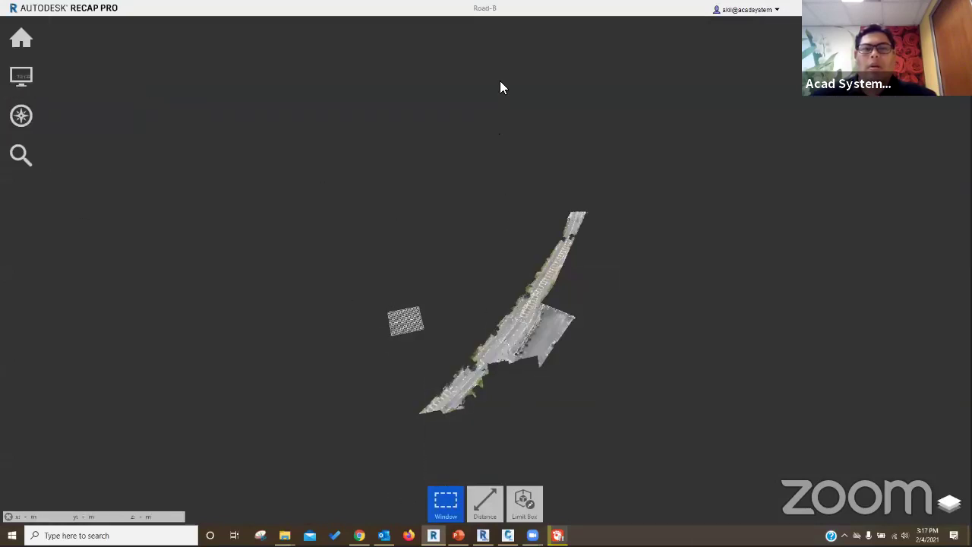
{"action": "mouse_move", "coordinate": [20, 41]}
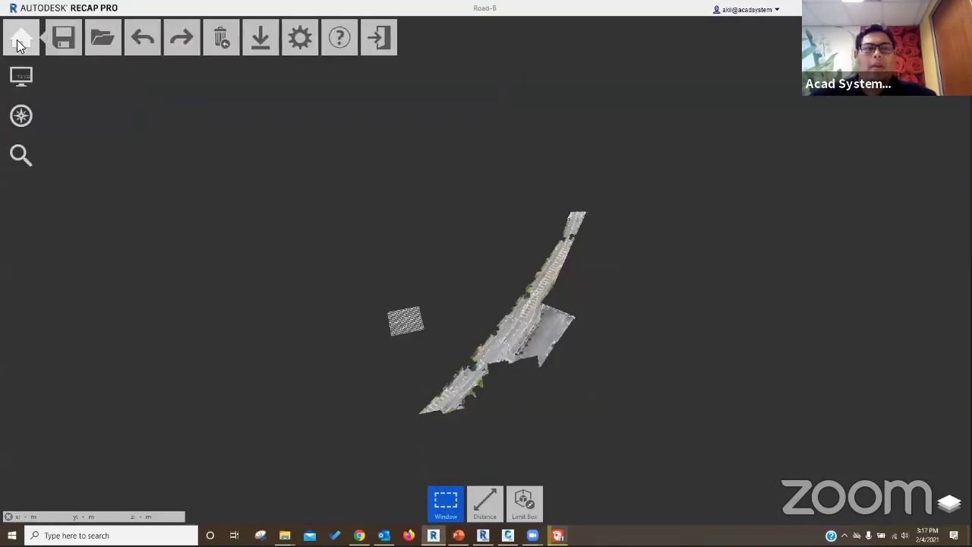
{"action": "mouse_move", "coordinate": [76, 47]}
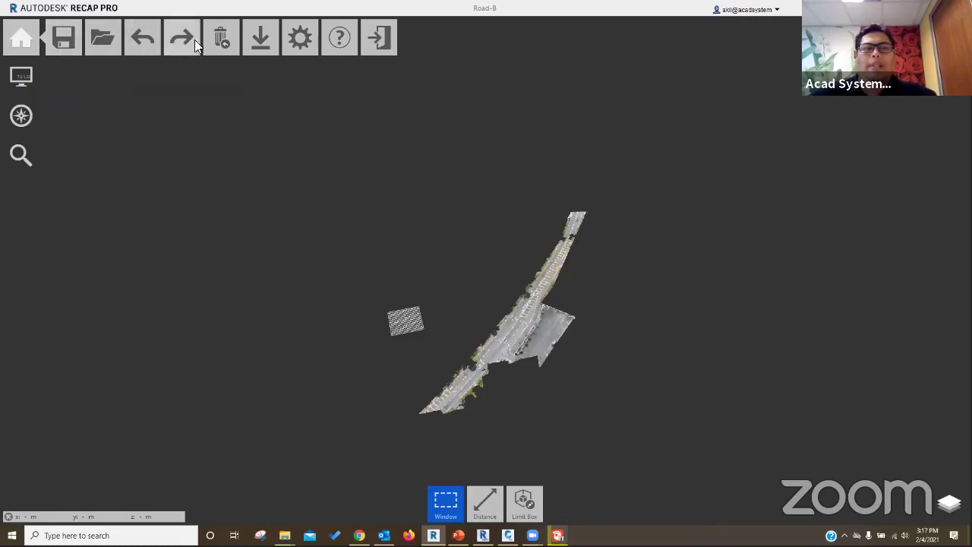
{"action": "mouse_move", "coordinate": [262, 42]}
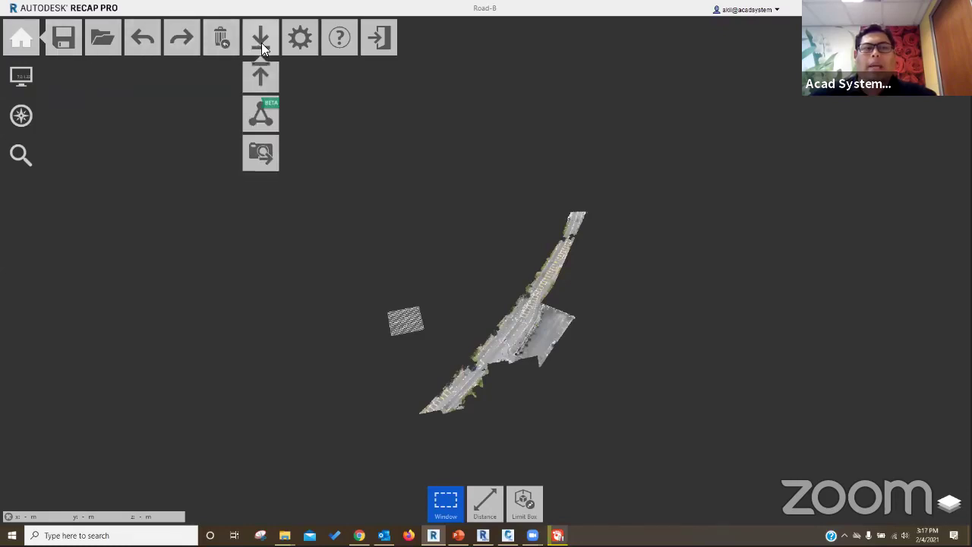
{"action": "left_click", "coordinate": [267, 82]}
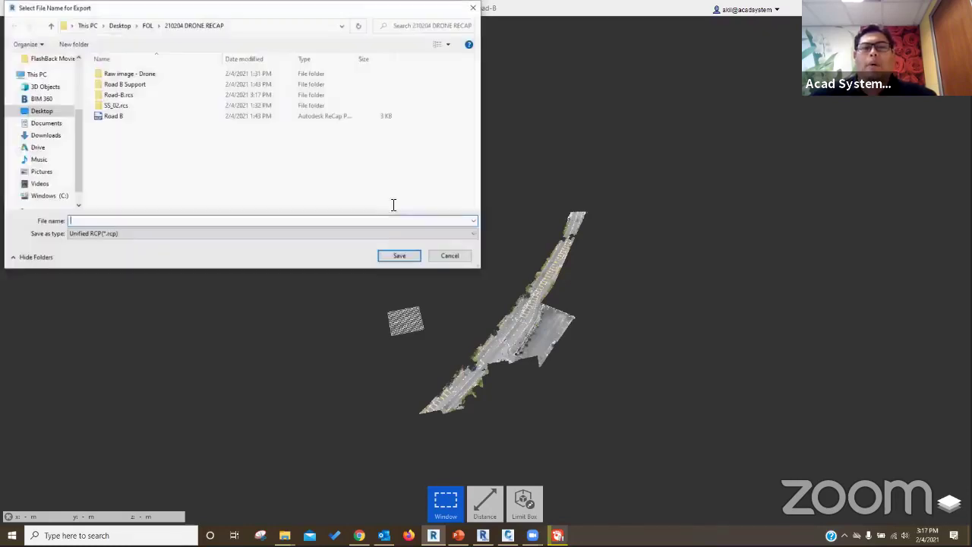
{"action": "left_click", "coordinate": [93, 236]}
{"action": "left_click", "coordinate": [109, 221]}
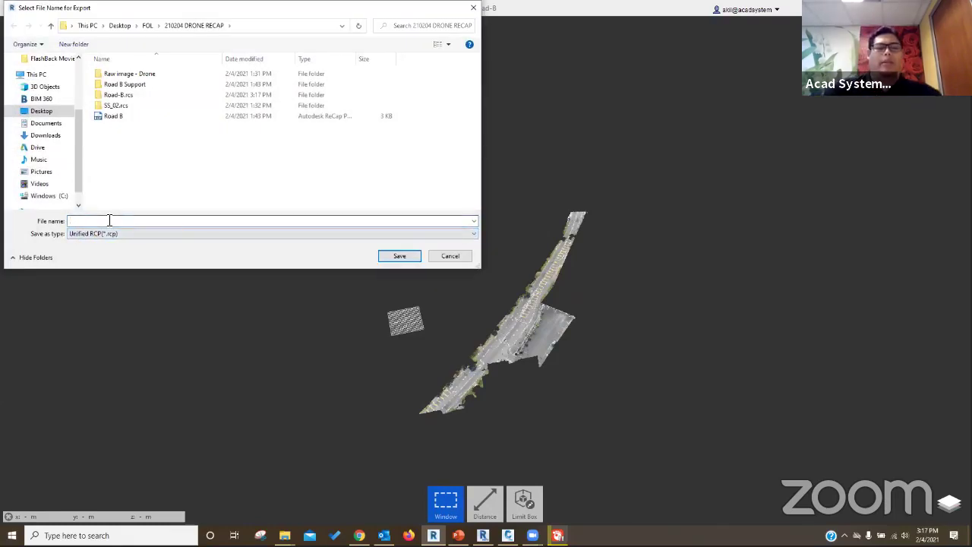
{"action": "type", "text": "Road"}
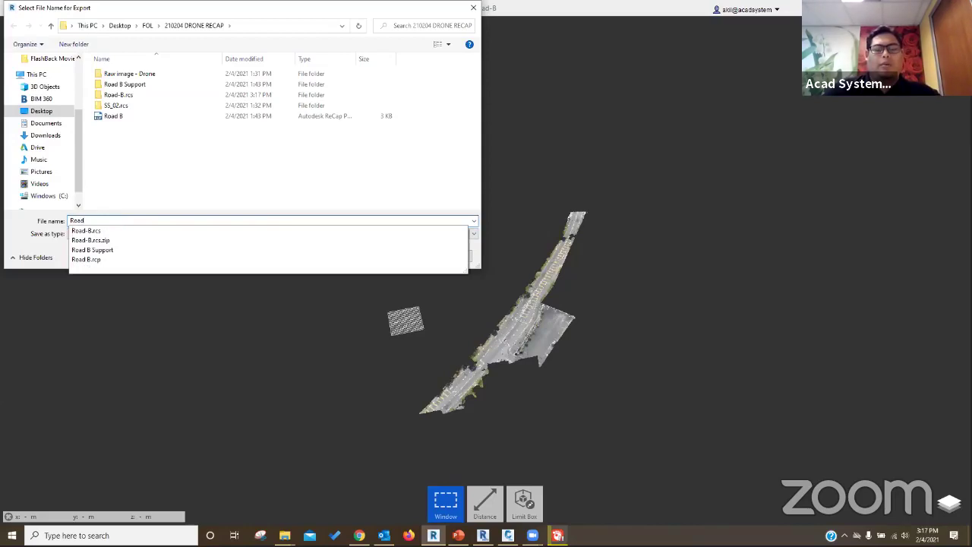
{"action": "type", "text": " - c3d"}
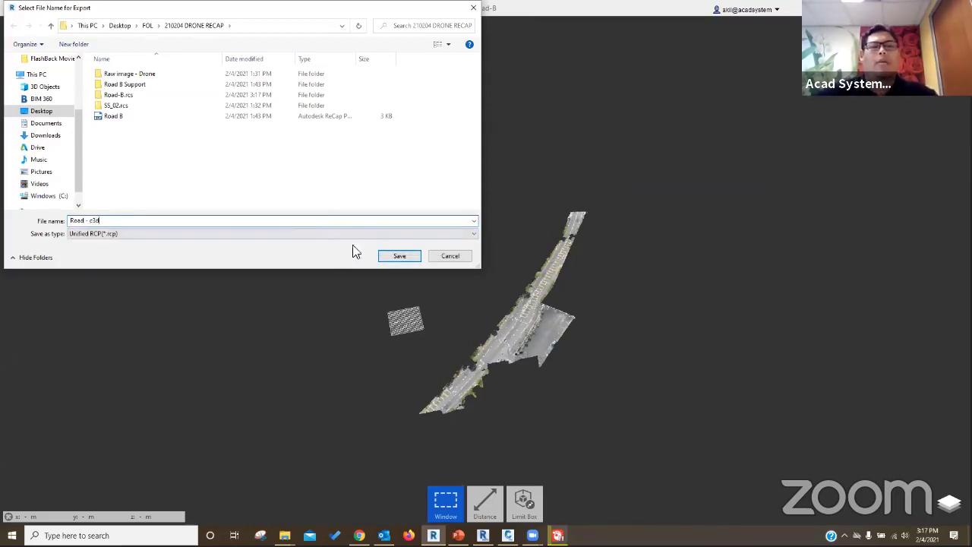
{"action": "left_click", "coordinate": [400, 256]}
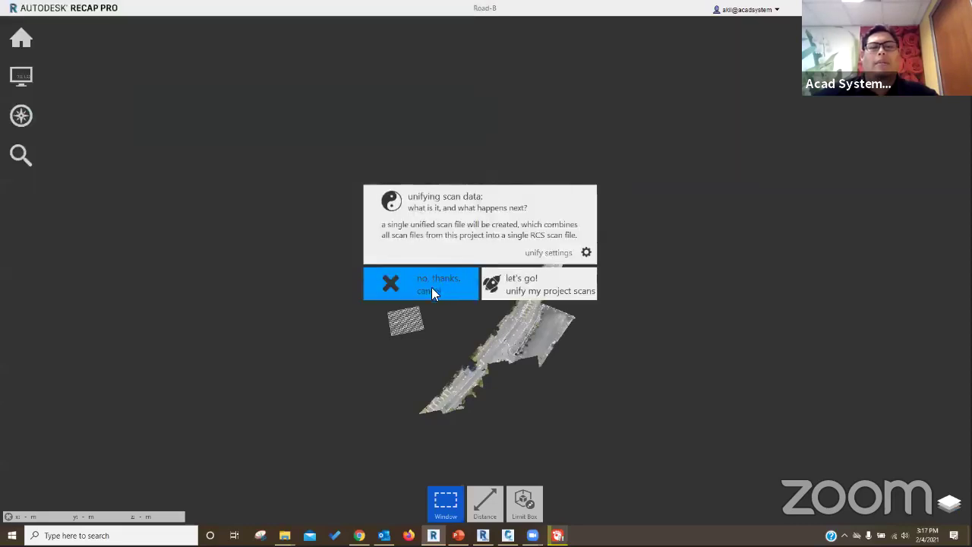
- Show the unify settings for the export and start unifying the project scans
{"action": "left_click", "coordinate": [570, 253]}
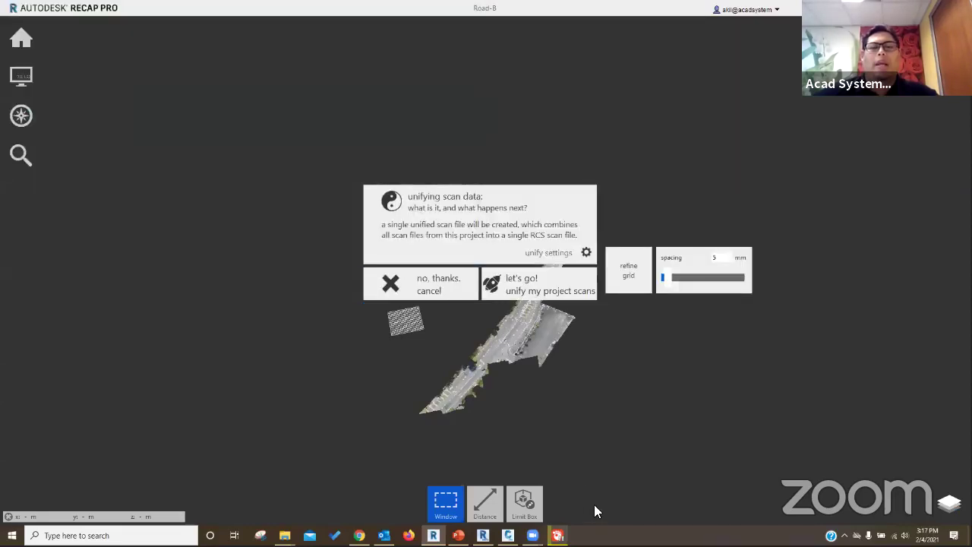
{"action": "left_click", "coordinate": [557, 290]}
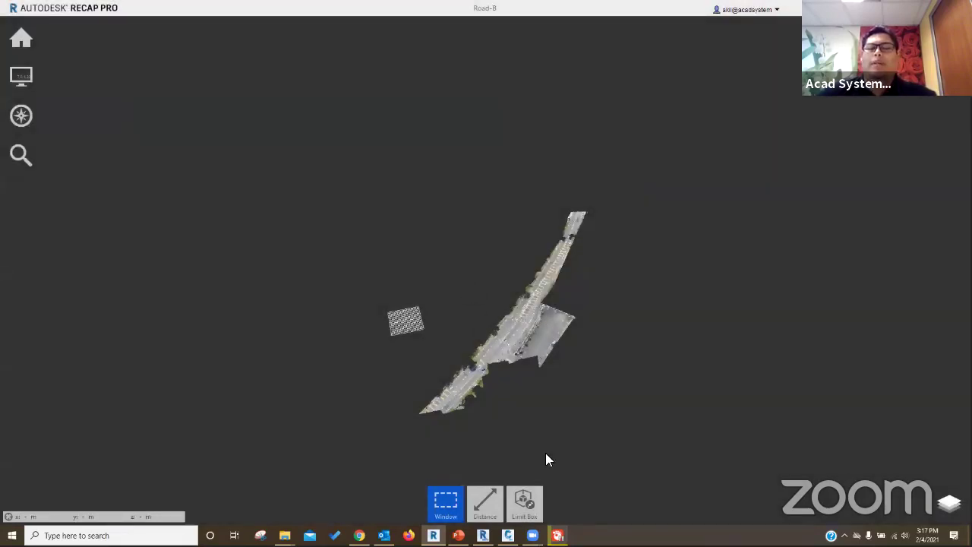
{"action": "scroll", "coordinate": [550, 391], "scroll_direction": "up", "scroll_amount": 3}
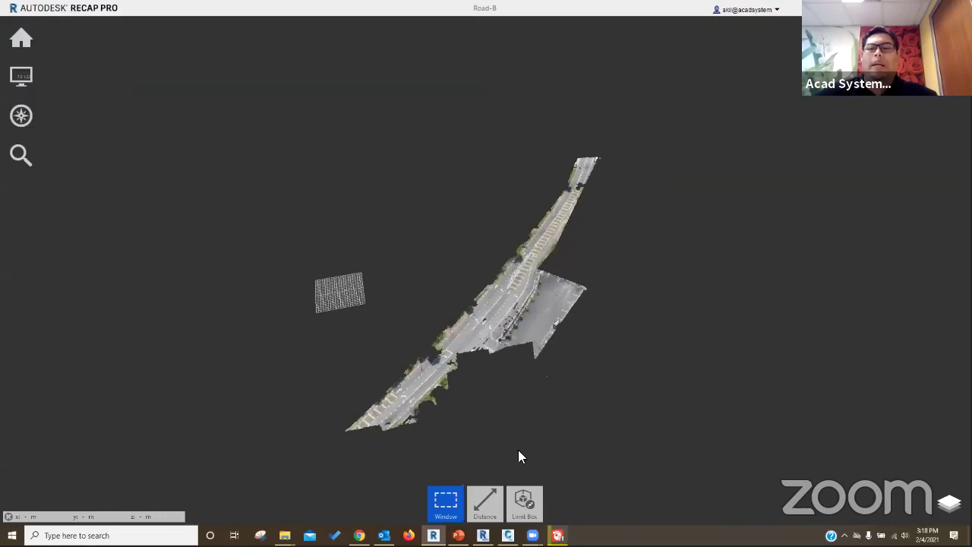
- Switch to Civil 3D and open the drawing settings of Drawing1 for its units and zone
{"action": "mouse_move", "coordinate": [521, 501]}
{"action": "left_click", "coordinate": [508, 536]}
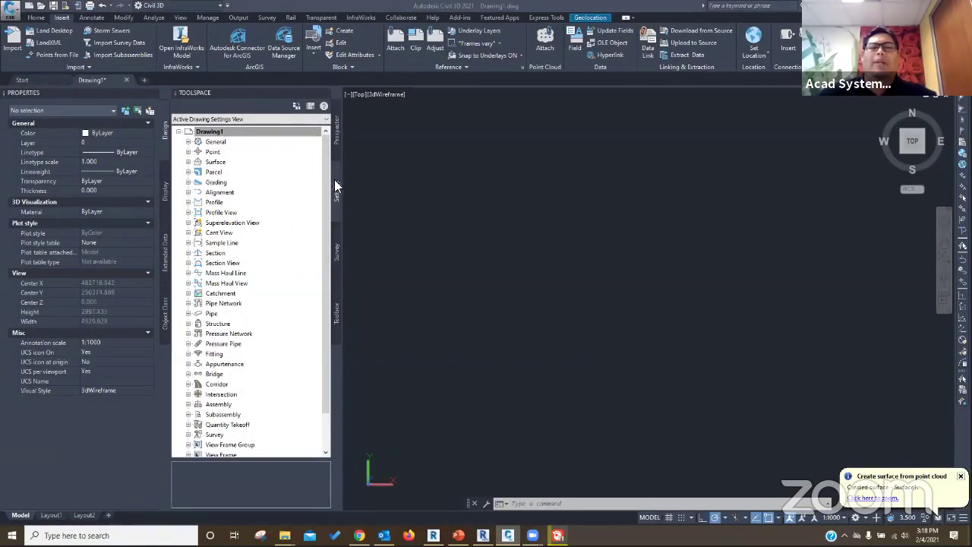
{"action": "right_click", "coordinate": [216, 133]}
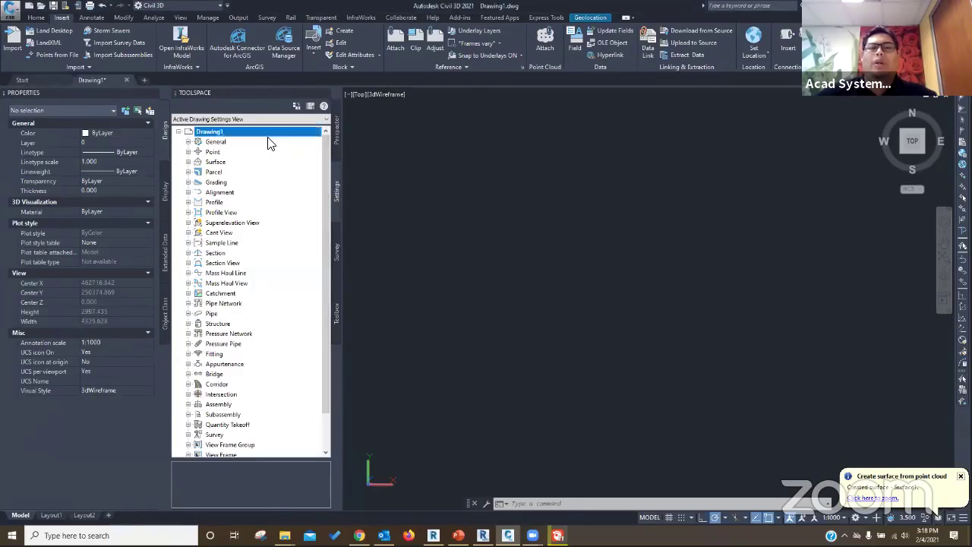
{"action": "left_click", "coordinate": [271, 143]}
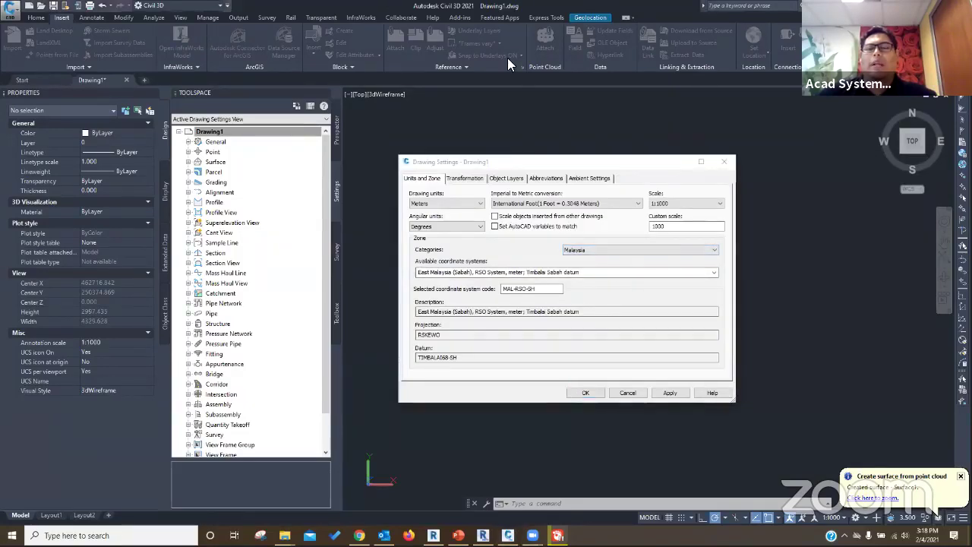
- Set the drawing's zone to the Malaysia category with coordinate system "Peninsula Malaysia, RSO System, Metres" and apply it
{"action": "left_click", "coordinate": [605, 250]}
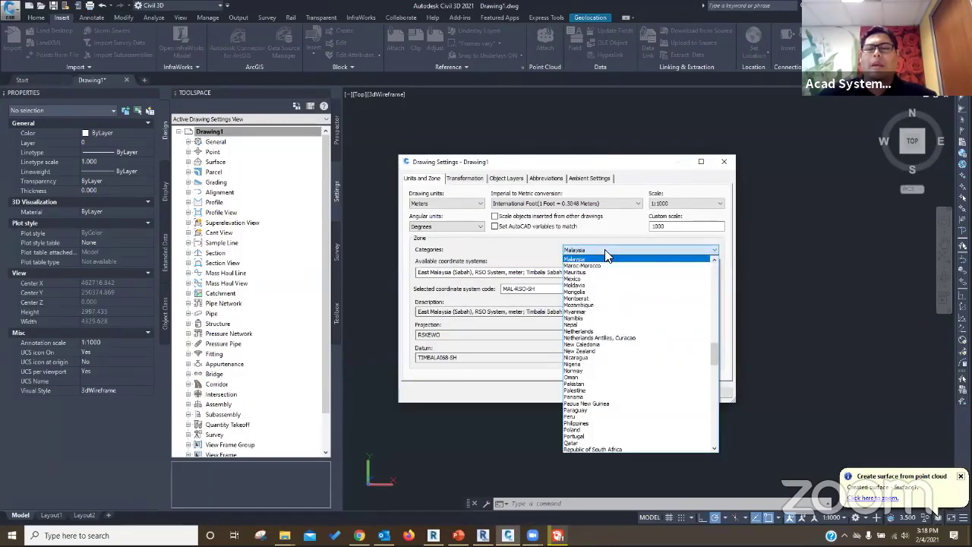
{"action": "left_click", "coordinate": [605, 252]}
{"action": "left_click", "coordinate": [591, 271]}
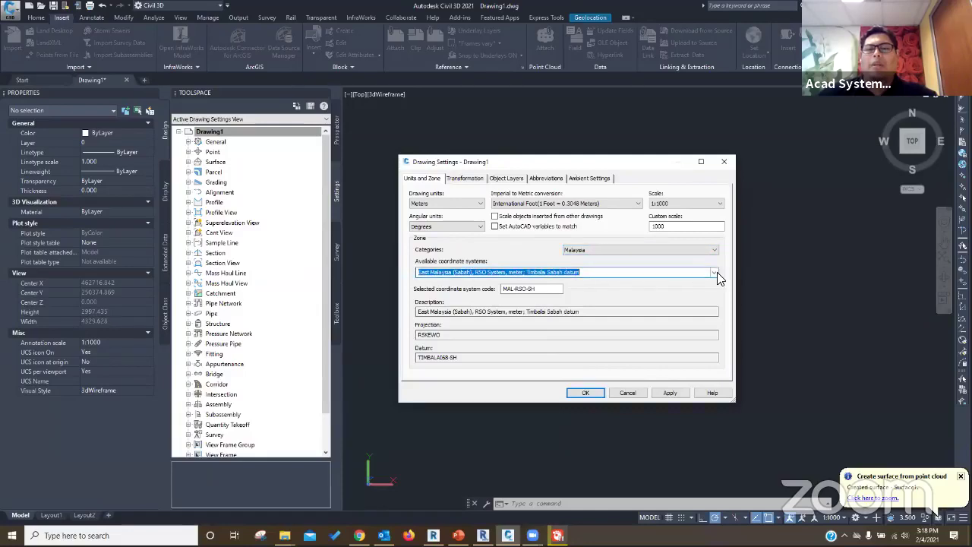
{"action": "left_click", "coordinate": [716, 272]}
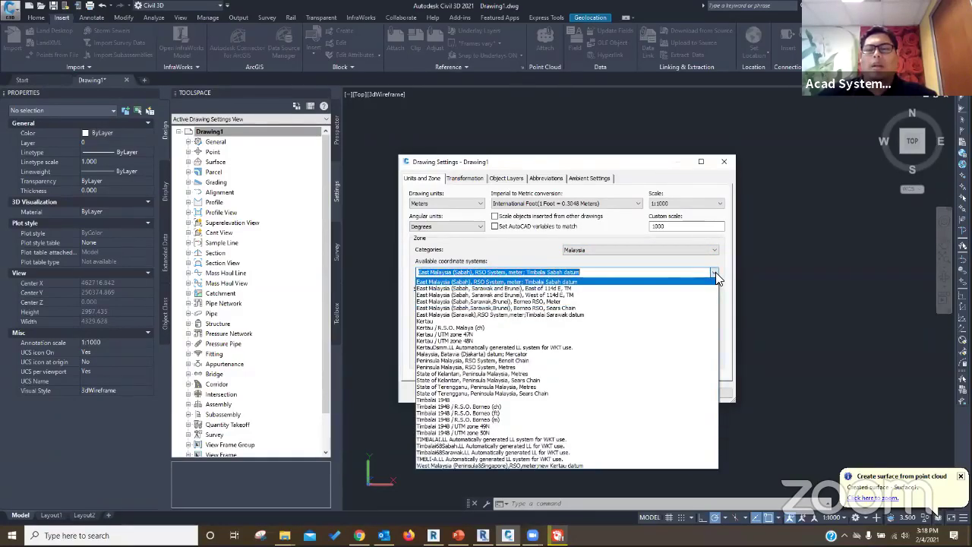
{"action": "left_click", "coordinate": [509, 282]}
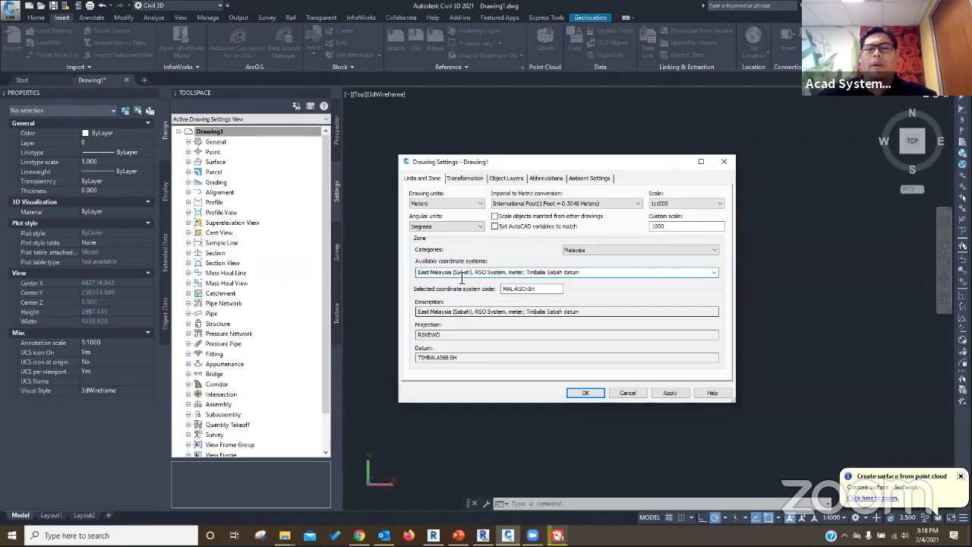
{"action": "left_click", "coordinate": [712, 275]}
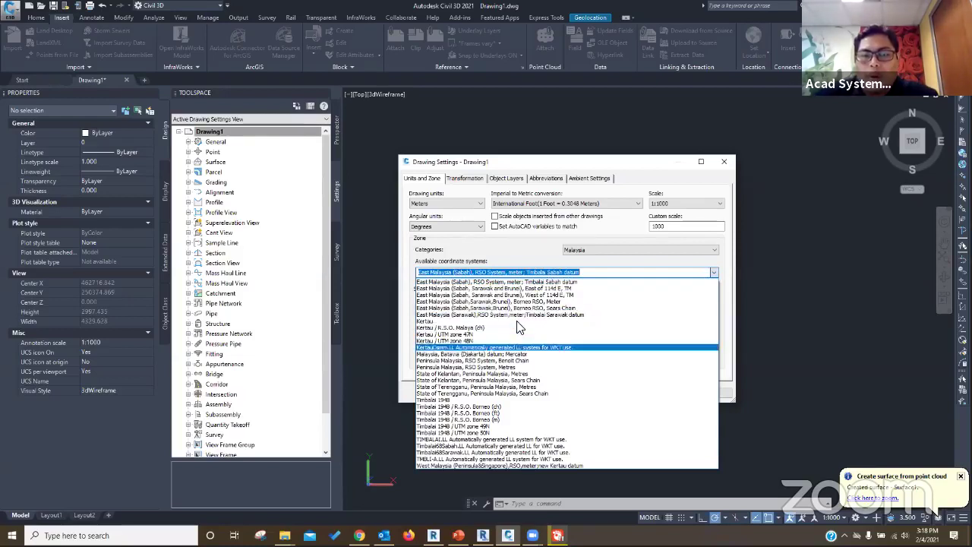
{"action": "left_click", "coordinate": [536, 366]}
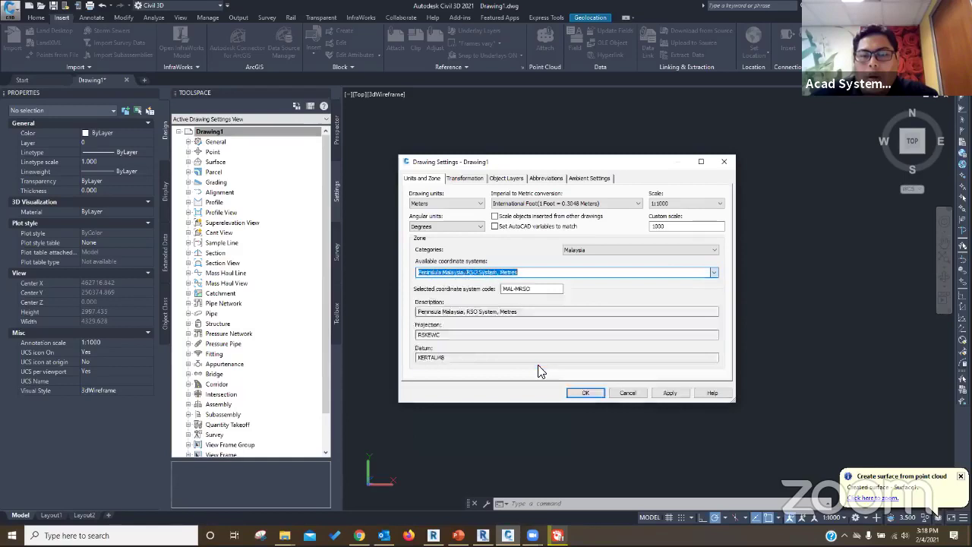
{"action": "left_click", "coordinate": [667, 392]}
{"action": "left_click", "coordinate": [590, 395]}
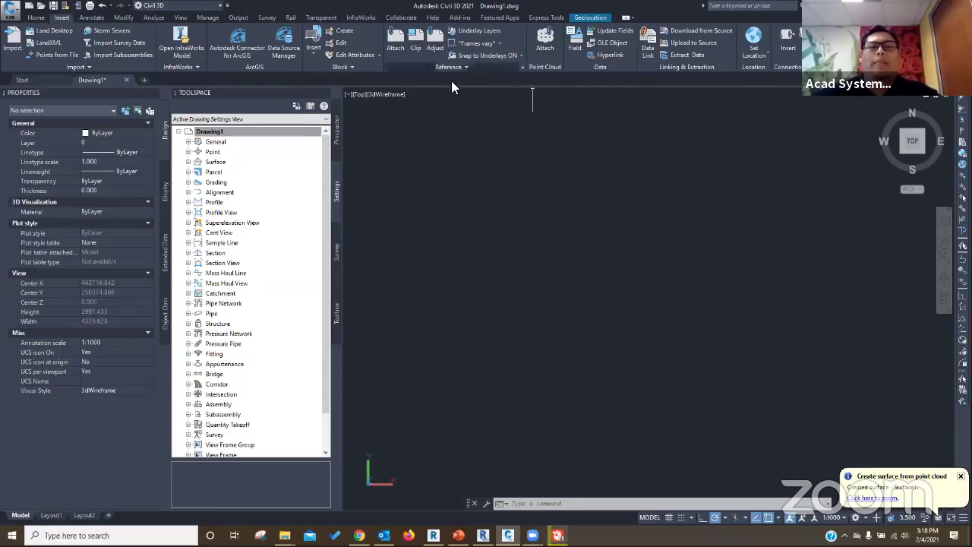
- Attach the "Road - c3d" point cloud with a relative path, insertion point 0,0,0 and scale 1, zooming to the cloud
{"action": "left_click", "coordinate": [551, 47]}
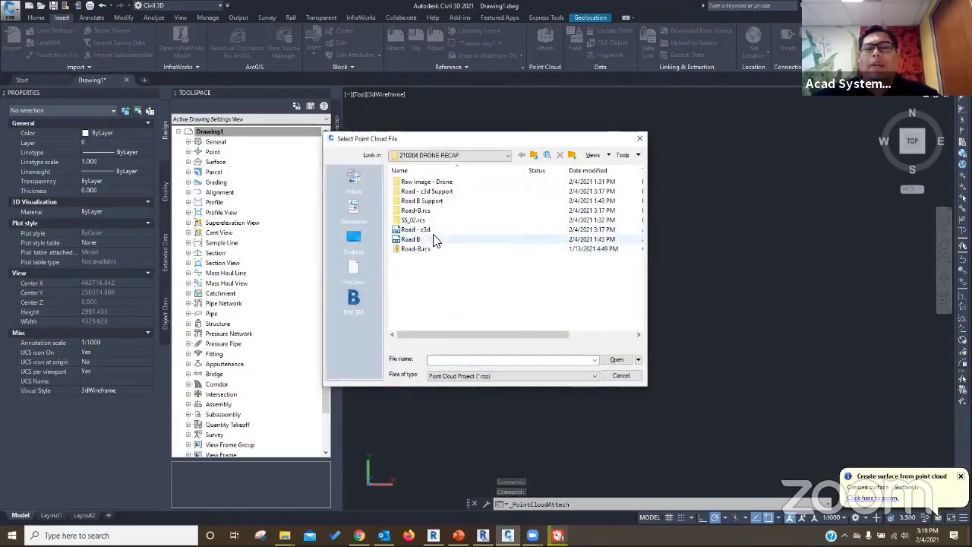
{"action": "left_click", "coordinate": [427, 231]}
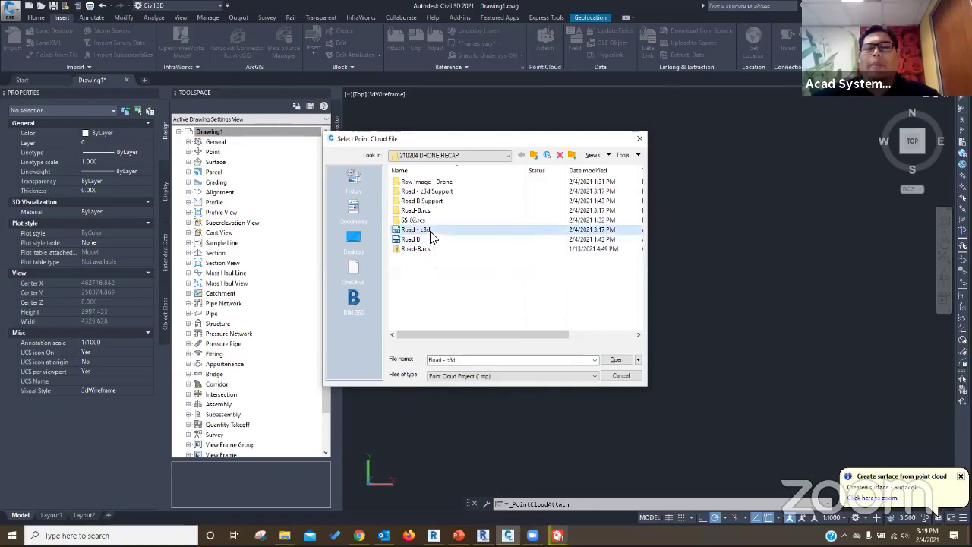
{"action": "left_click", "coordinate": [617, 360]}
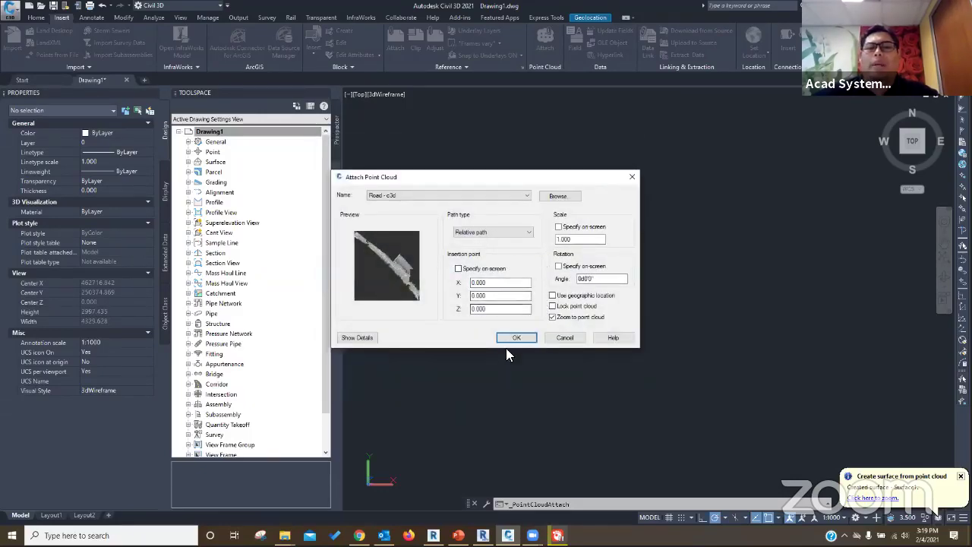
{"action": "left_click", "coordinate": [528, 340]}
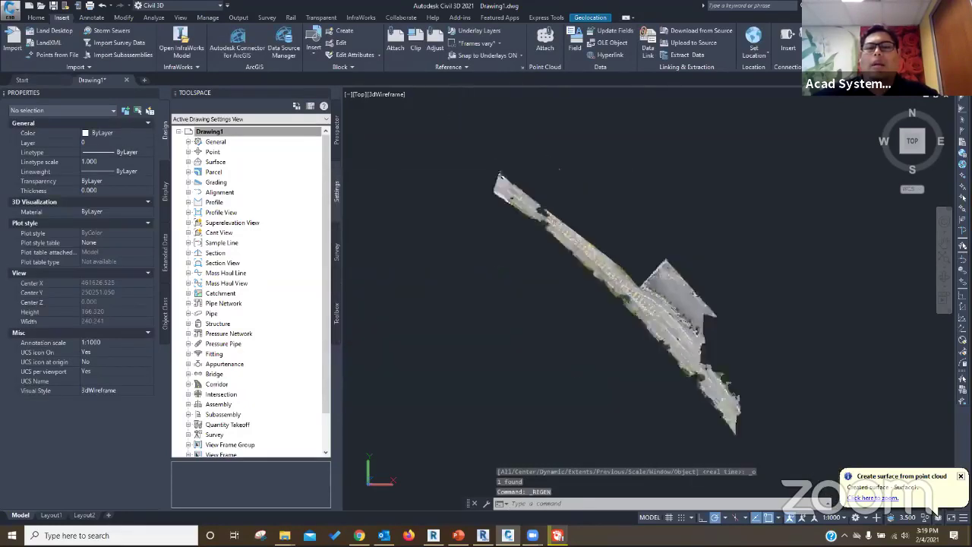
- Select the attached road point cloud and examine its point density, road markings and gaps both up close and as a whole
{"action": "middle_click_drag", "start_coordinate": [697, 274], "coordinate": [604, 267]}
{"action": "left_click", "coordinate": [689, 378]}
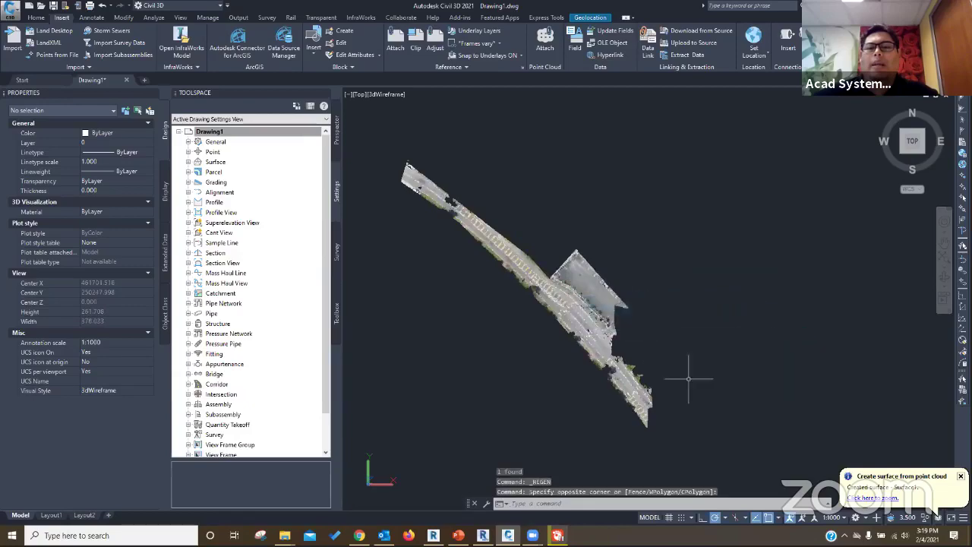
{"action": "left_click", "coordinate": [547, 289]}
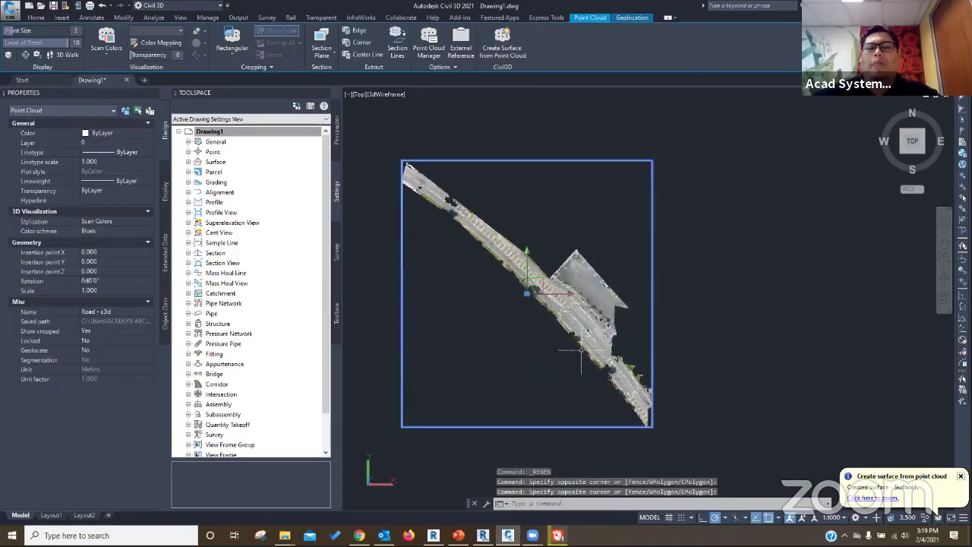
{"action": "scroll", "coordinate": [583, 340], "scroll_direction": "up", "scroll_amount": 5}
{"action": "scroll", "coordinate": [583, 340], "scroll_direction": "up", "scroll_amount": 3}
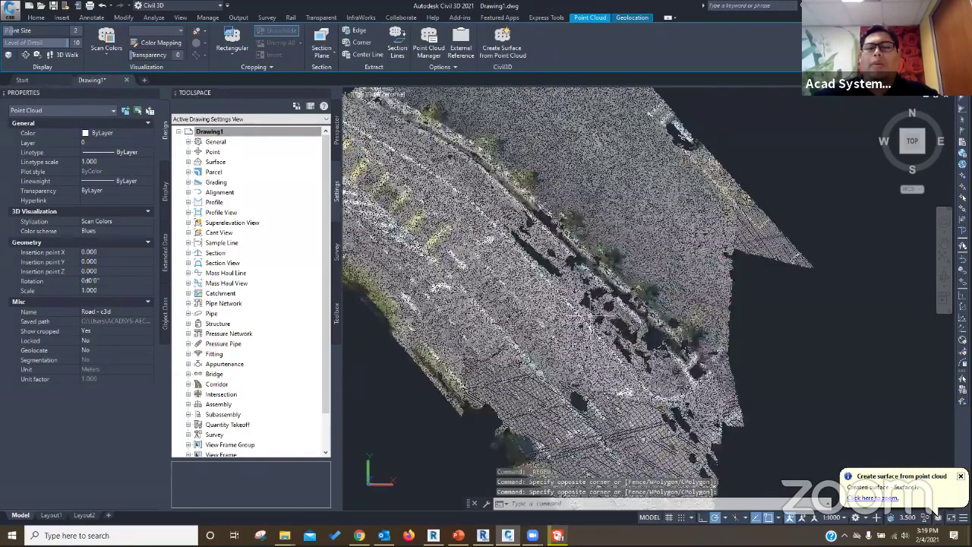
{"action": "scroll", "coordinate": [589, 321], "scroll_direction": "up", "scroll_amount": 5}
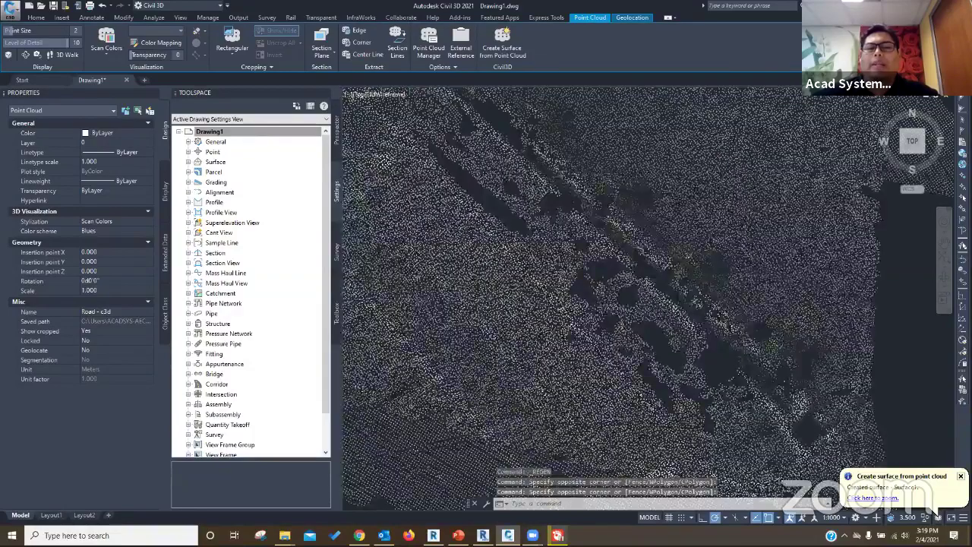
{"action": "scroll", "coordinate": [551, 308], "scroll_direction": "down", "scroll_amount": 8}
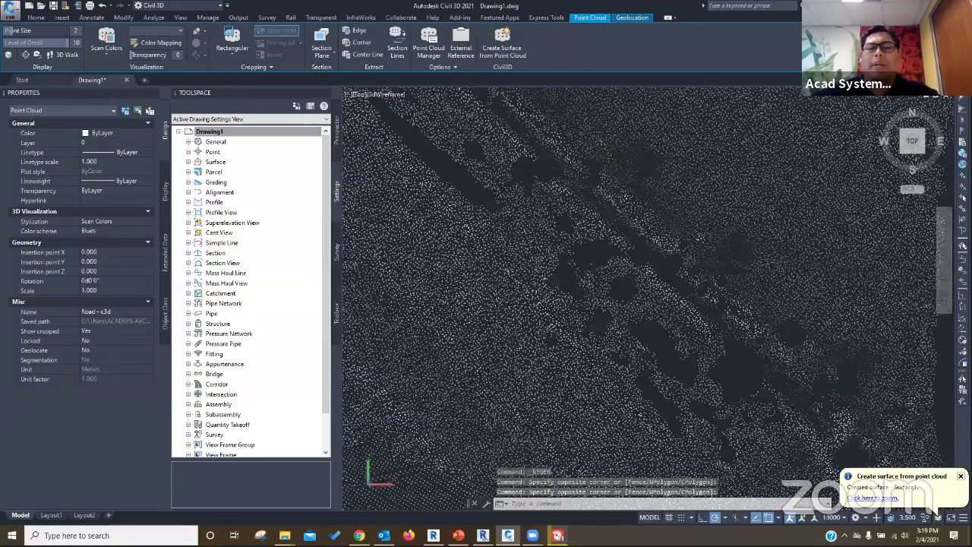
{"action": "scroll", "coordinate": [531, 297], "scroll_direction": "down", "scroll_amount": 3}
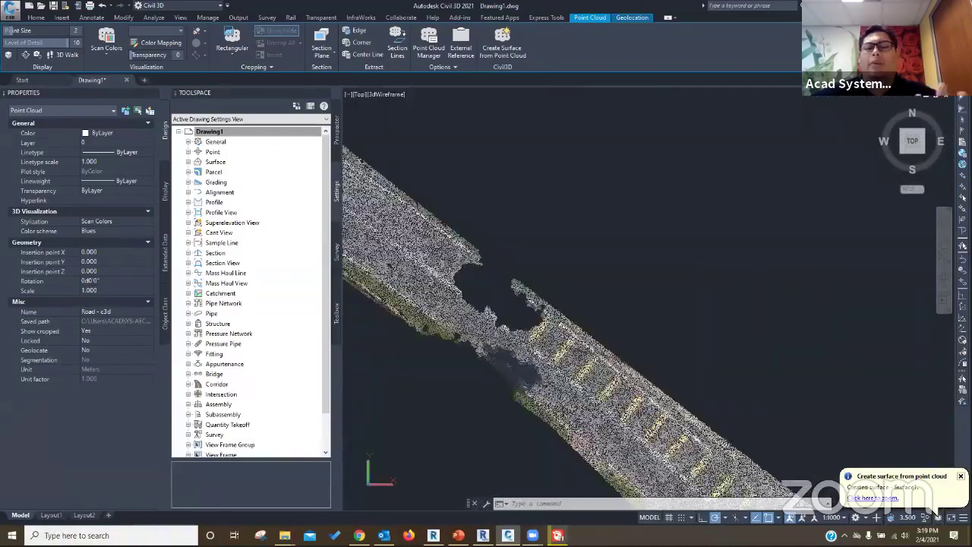
{"action": "scroll", "coordinate": [531, 296], "scroll_direction": "down", "scroll_amount": 2}
{"action": "scroll", "coordinate": [703, 344], "scroll_direction": "down", "scroll_amount": 2}
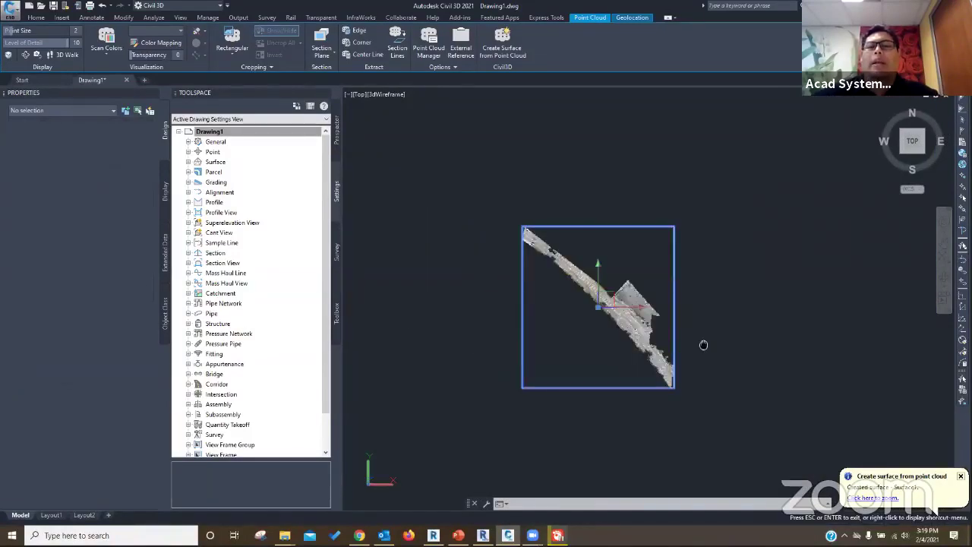
{"action": "key", "text": "Escape"}
{"action": "scroll", "coordinate": [692, 325], "scroll_direction": "up", "scroll_amount": 4}
{"action": "middle_click_drag", "start_coordinate": [554, 319], "coordinate": [658, 355]}
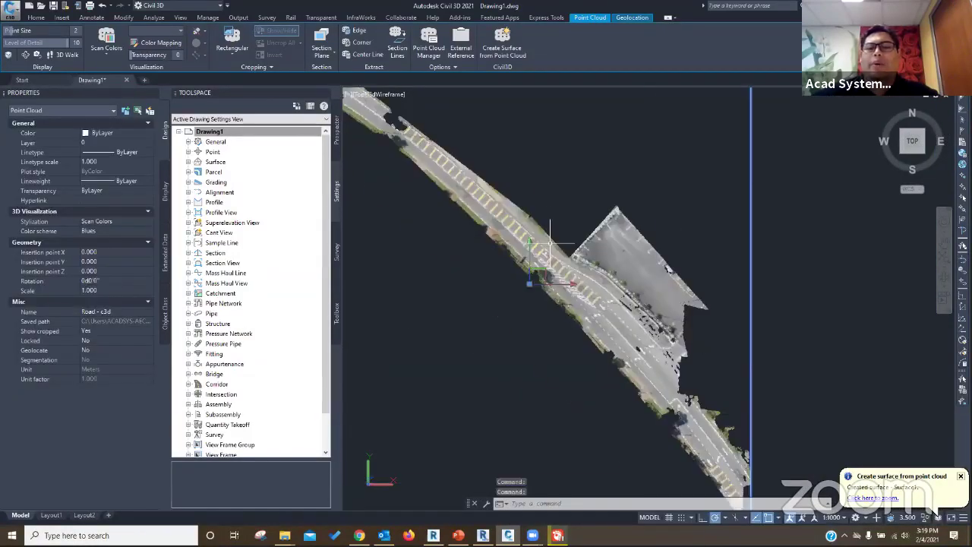
{"action": "scroll", "coordinate": [551, 244], "scroll_direction": "up", "scroll_amount": 5}
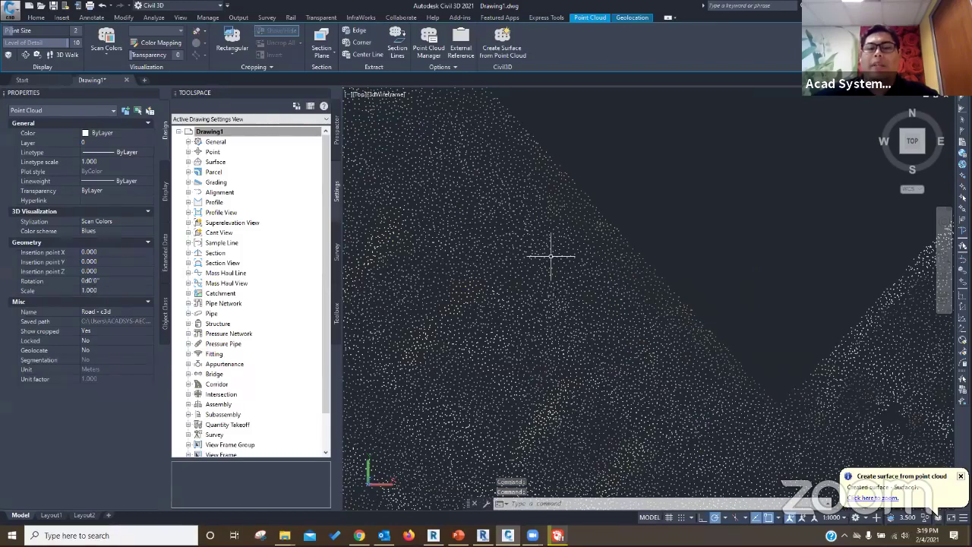
{"action": "scroll", "coordinate": [552, 256], "scroll_direction": "down", "scroll_amount": 5}
{"action": "scroll", "coordinate": [552, 257], "scroll_direction": "down", "scroll_amount": 3}
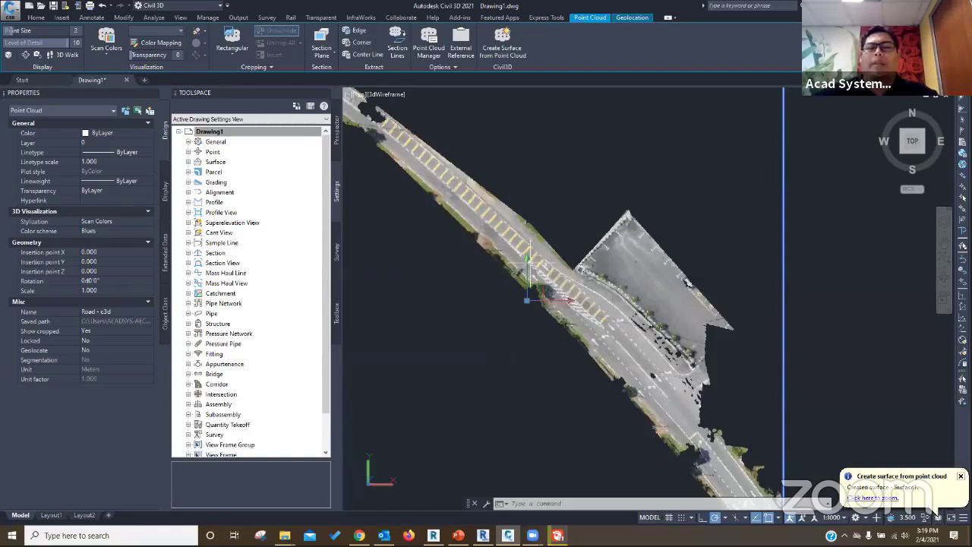
{"action": "scroll", "coordinate": [526, 262], "scroll_direction": "up", "scroll_amount": 2}
{"action": "scroll", "coordinate": [526, 262], "scroll_direction": "up", "scroll_amount": 2}
{"action": "scroll", "coordinate": [526, 262], "scroll_direction": "down", "scroll_amount": 5}
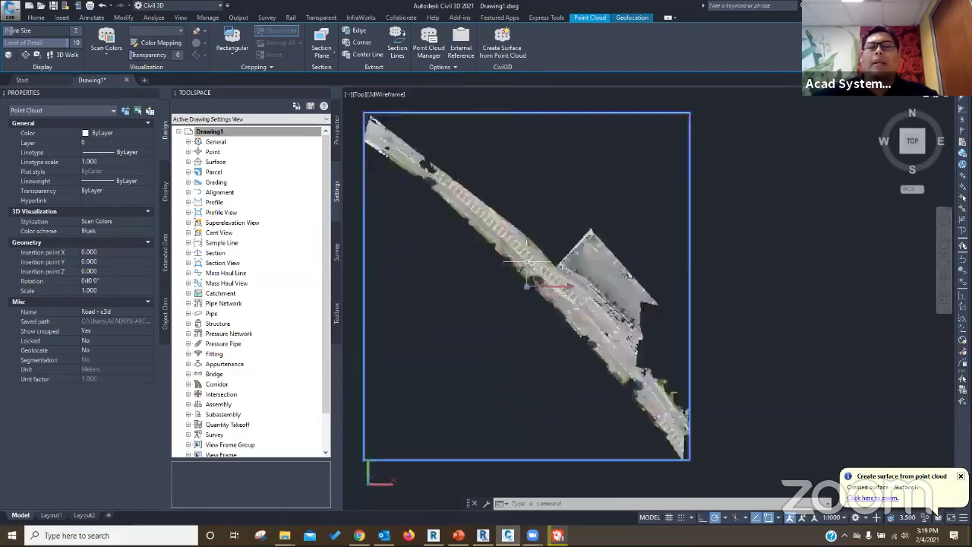
{"action": "scroll", "coordinate": [531, 273], "scroll_direction": "down", "scroll_amount": 6}
{"action": "scroll", "coordinate": [543, 292], "scroll_direction": "up", "scroll_amount": 4}
{"action": "scroll", "coordinate": [554, 304], "scroll_direction": "down", "scroll_amount": 1}
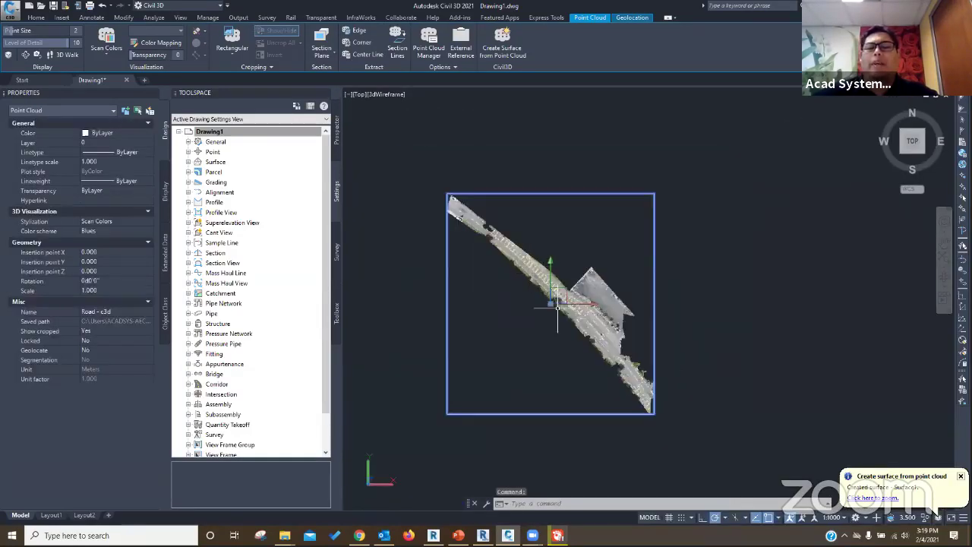
{"action": "scroll", "coordinate": [562, 306], "scroll_direction": "up", "scroll_amount": 2}
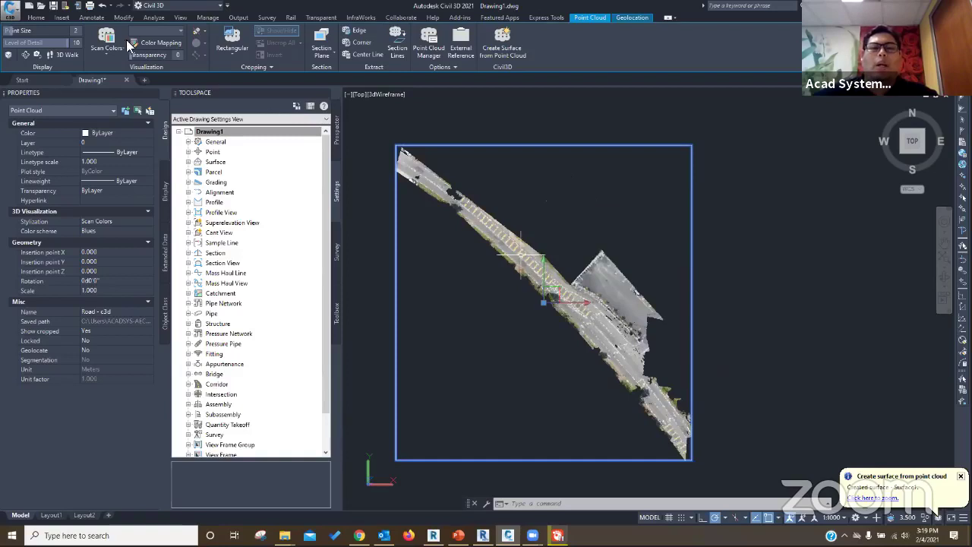
- Start creating a surface from the selected point cloud and set its style to "Contours 1m and 5m (Background)"
{"action": "left_click", "coordinate": [36, 17]}
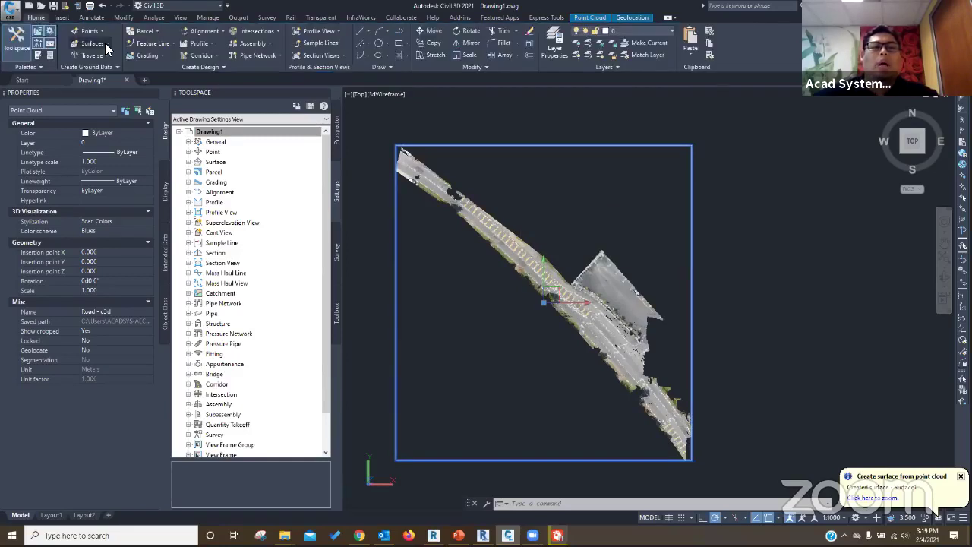
{"action": "left_click", "coordinate": [107, 43]}
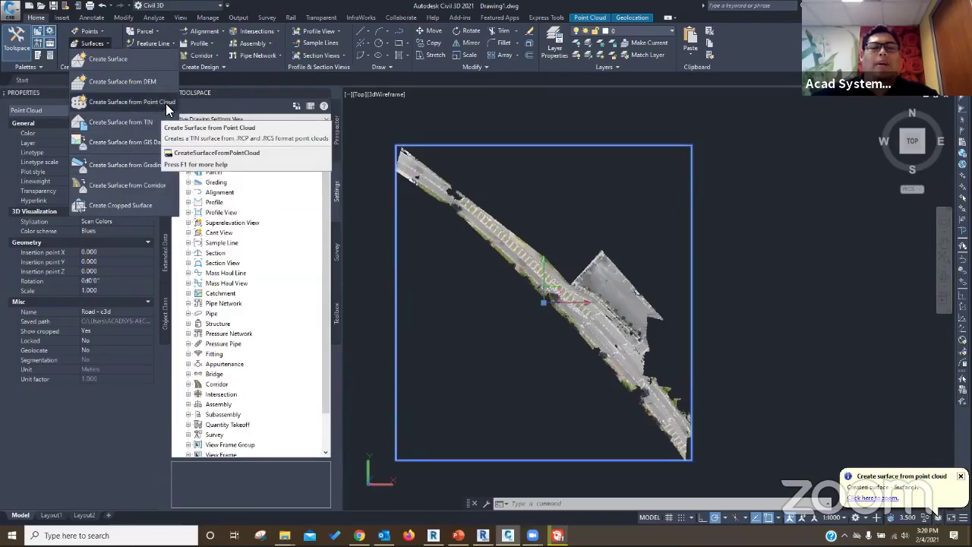
{"action": "left_click", "coordinate": [130, 102]}
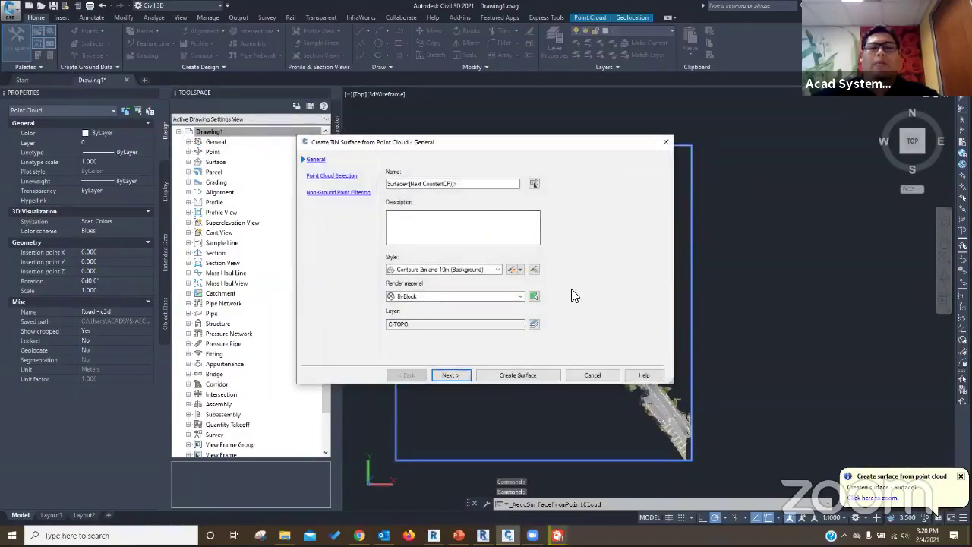
{"action": "left_click", "coordinate": [456, 270]}
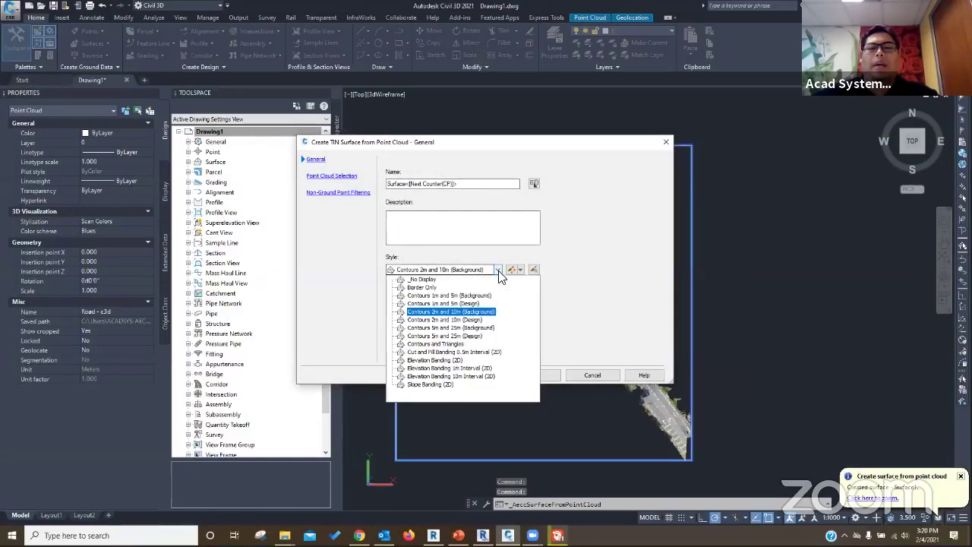
{"action": "left_click", "coordinate": [449, 296]}
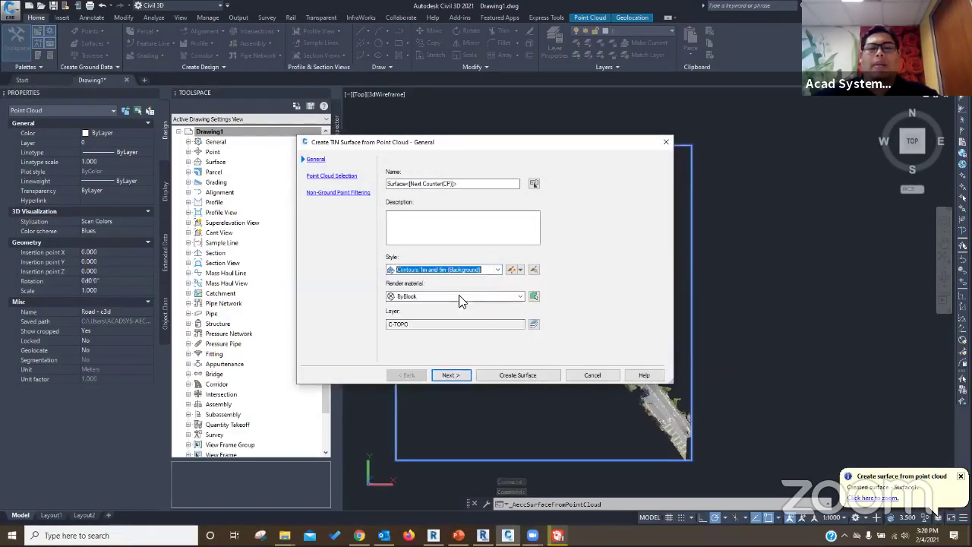
{"action": "left_click", "coordinate": [469, 184]}
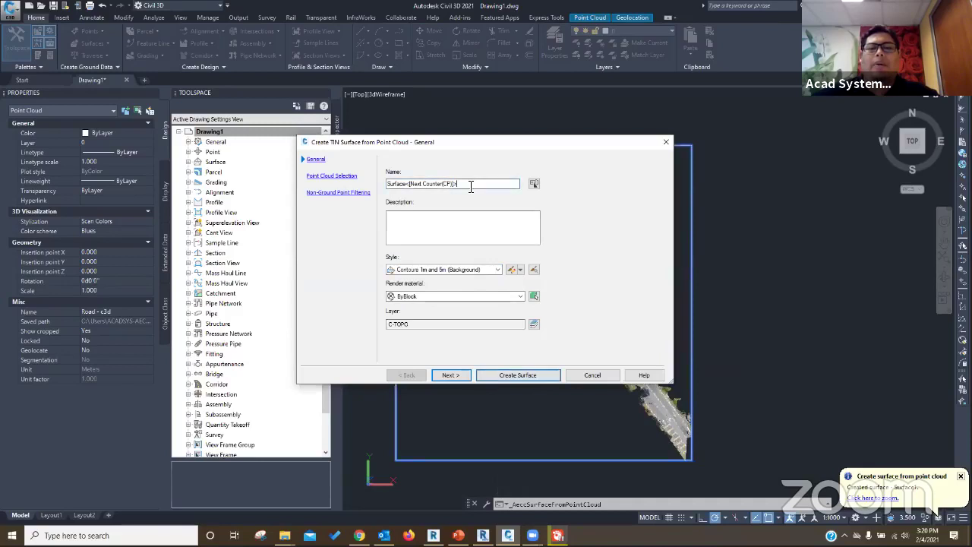
- Review the point cloud selection, keep the Planar average non-ground filter, create the surface and dismiss the background processing notice
{"action": "left_click", "coordinate": [342, 178]}
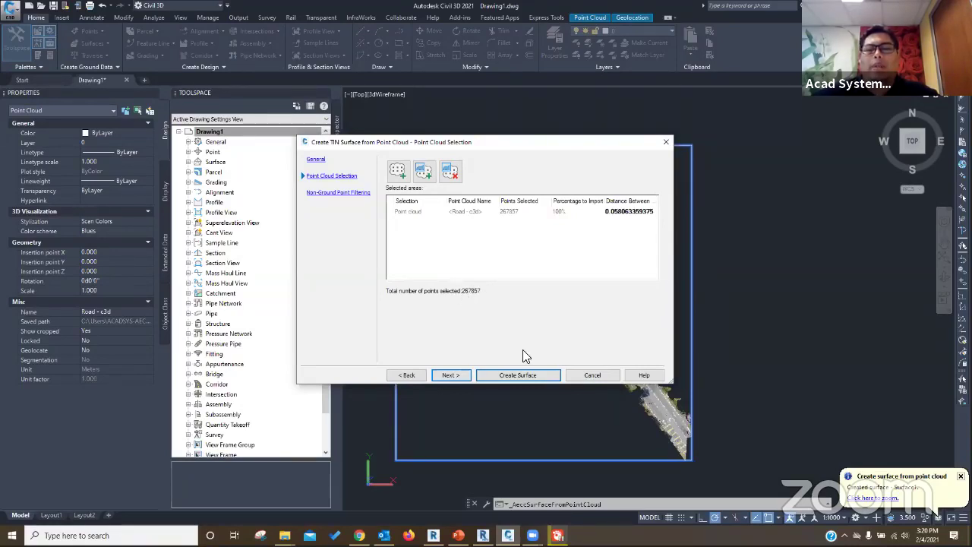
{"action": "left_click", "coordinate": [361, 194]}
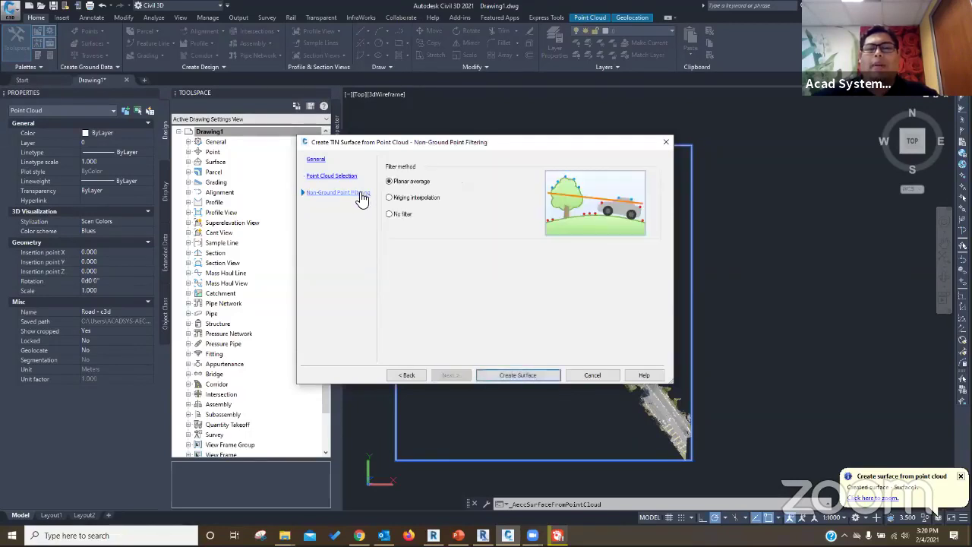
{"action": "left_click", "coordinate": [523, 375]}
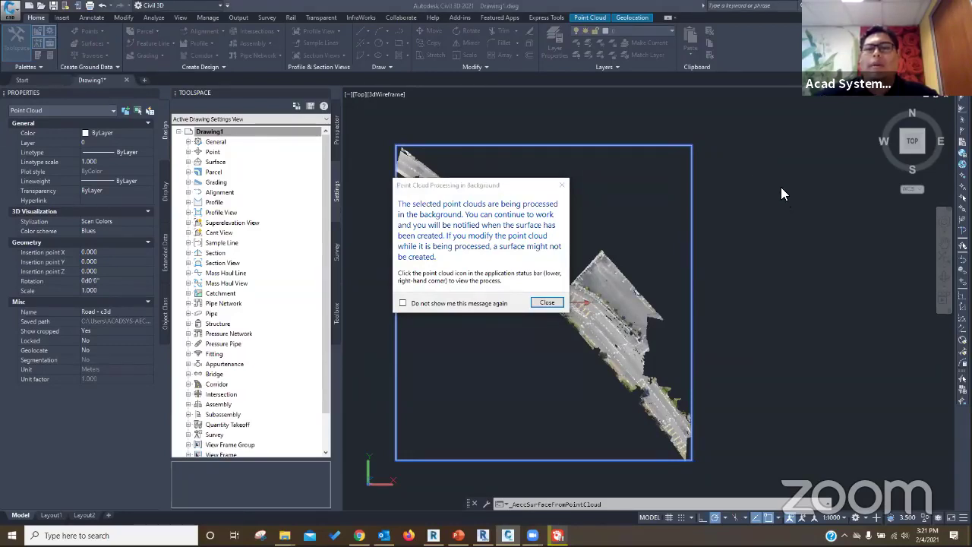
{"action": "left_click", "coordinate": [547, 302]}
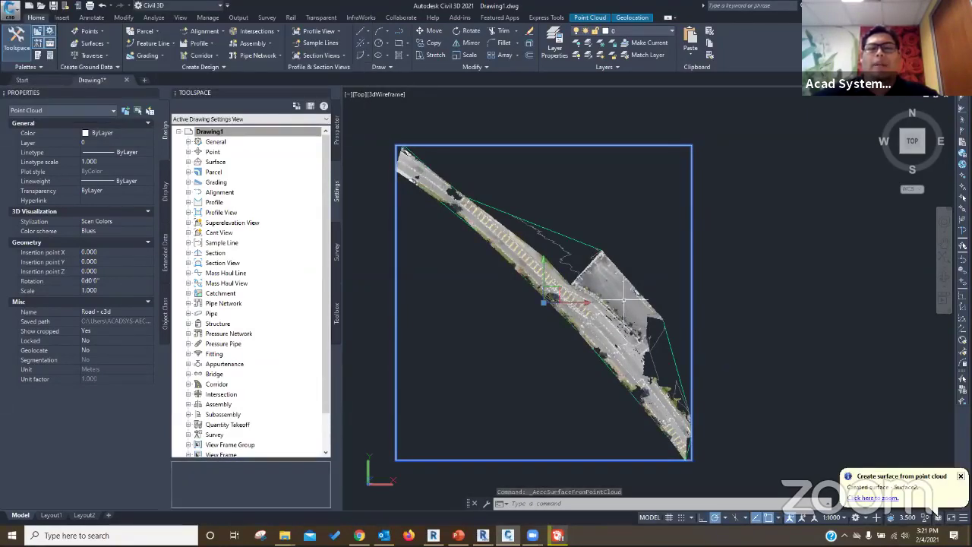
- Select the new surface together with the point cloud and examine the triangulated road surface in 3D in the Object Viewer
{"action": "left_click", "coordinate": [568, 234]}
{"action": "scroll", "coordinate": [568, 235], "scroll_direction": "up", "scroll_amount": 4}
{"action": "scroll", "coordinate": [566, 238], "scroll_direction": "down", "scroll_amount": 5}
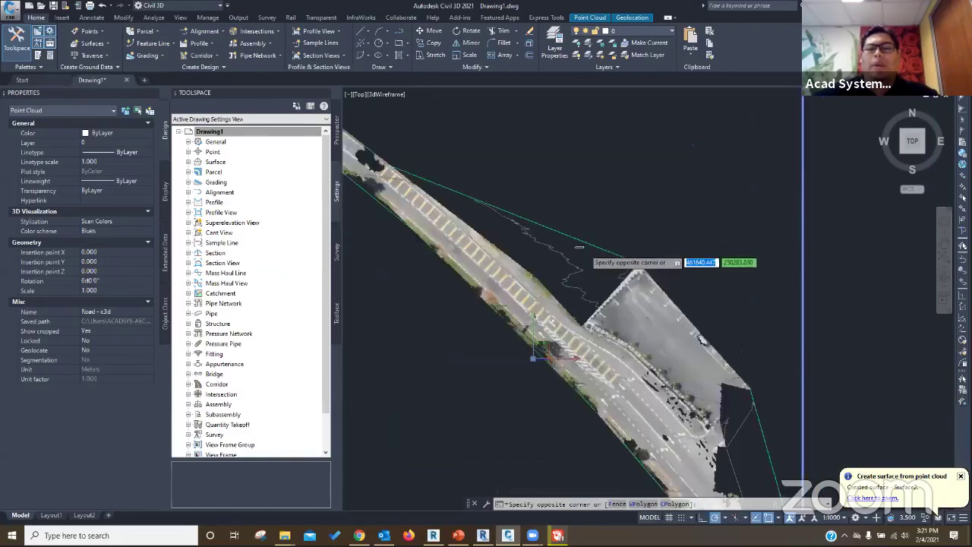
{"action": "key", "text": "Escape"}
{"action": "scroll", "coordinate": [562, 231], "scroll_direction": "up", "scroll_amount": 3}
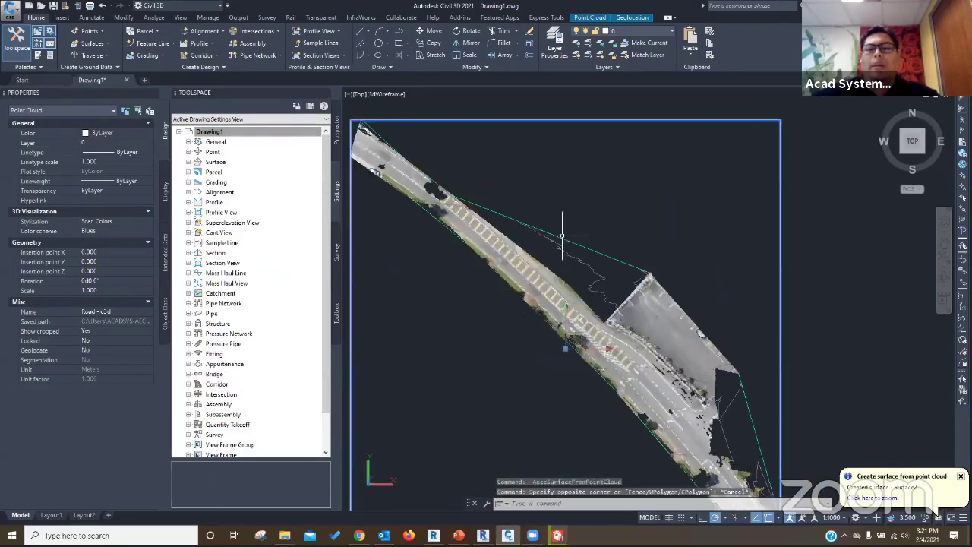
{"action": "left_click", "coordinate": [555, 238]}
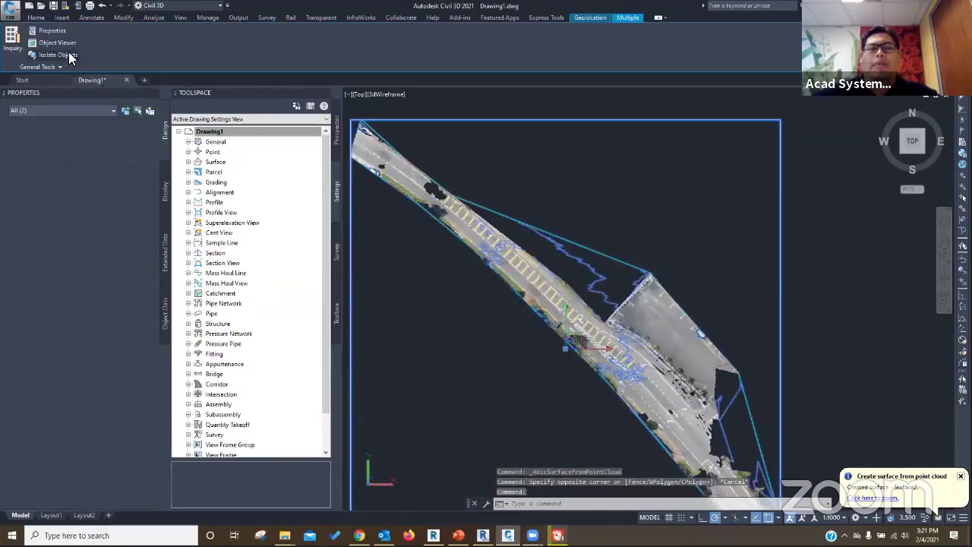
{"action": "left_click", "coordinate": [61, 42]}
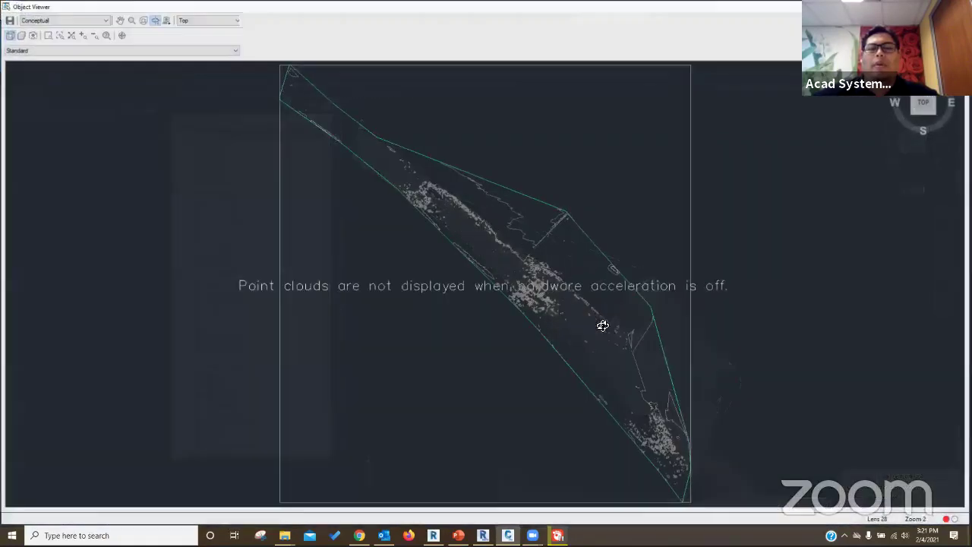
{"action": "mouse_move", "coordinate": [602, 325]}
{"action": "left_mouse_down"}
{"action": "mouse_move", "coordinate": [575, 373]}
{"action": "mouse_move", "coordinate": [521, 362]}
{"action": "mouse_move", "coordinate": [617, 370]}
{"action": "mouse_move", "coordinate": [673, 392]}
{"action": "mouse_move", "coordinate": [646, 347]}
{"action": "left_mouse_up"}
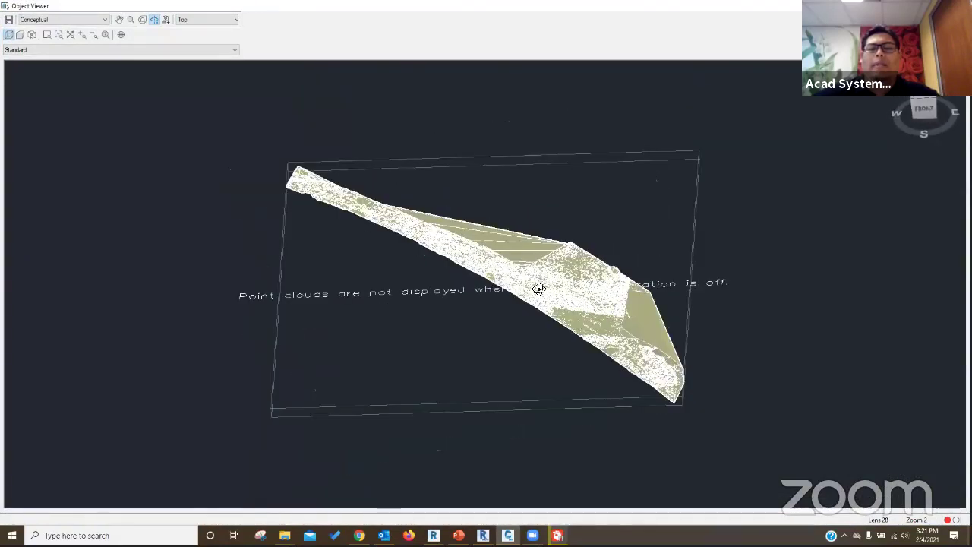
{"action": "scroll", "coordinate": [523, 275], "scroll_direction": "up", "scroll_amount": 2}
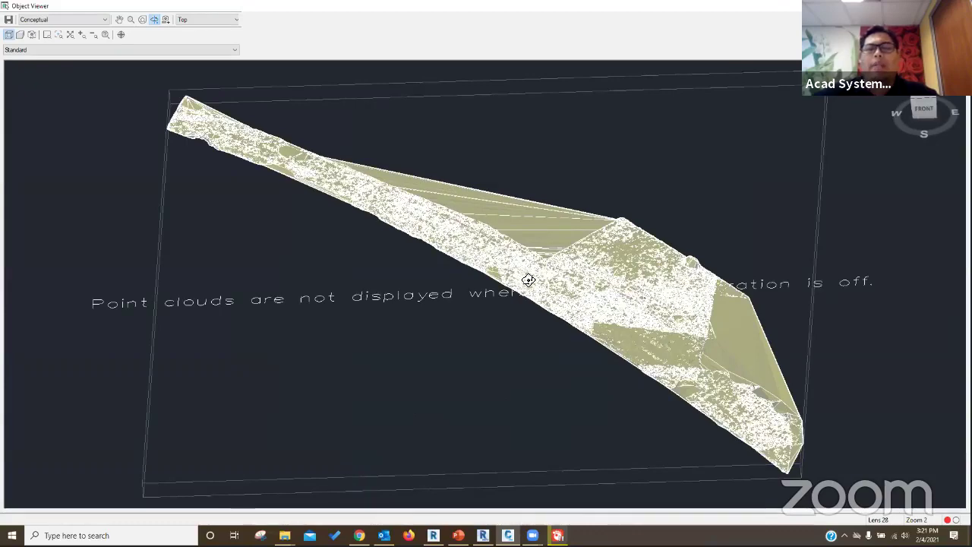
{"action": "scroll", "coordinate": [528, 280], "scroll_direction": "up", "scroll_amount": 4}
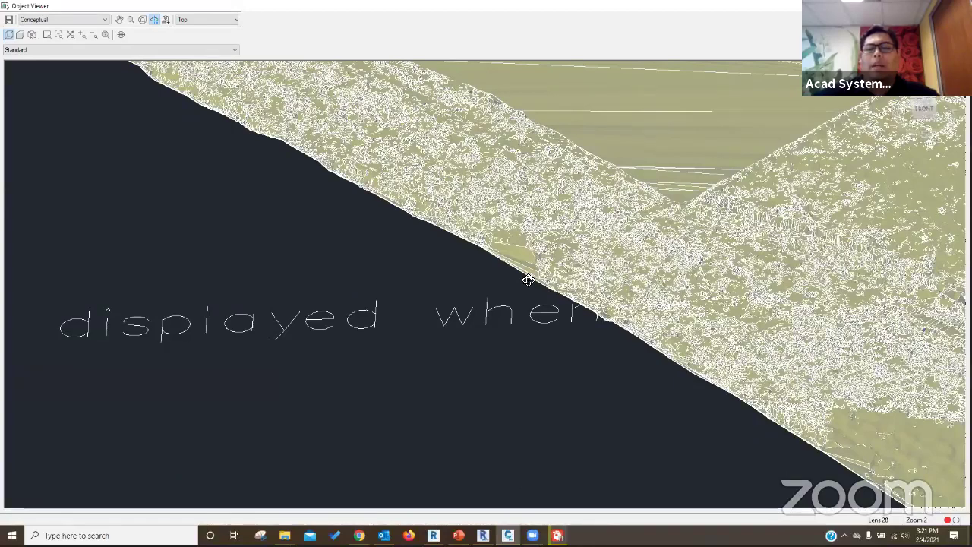
{"action": "scroll", "coordinate": [525, 279], "scroll_direction": "up", "scroll_amount": 1}
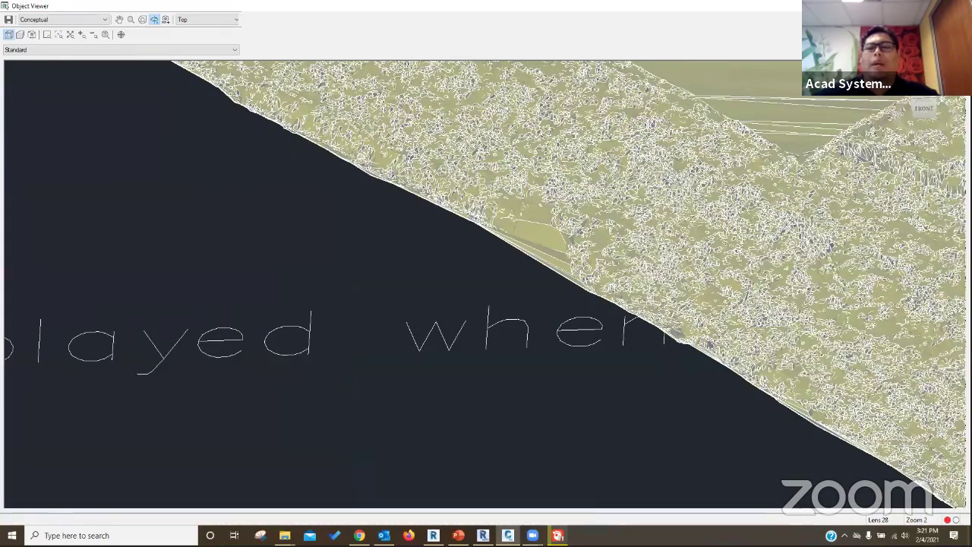
- Examine the whole triangulated surface in the Object Viewer, close the viewer and view the full surface with its point cloud in the drawing
{"action": "left_click", "coordinate": [900, 91]}
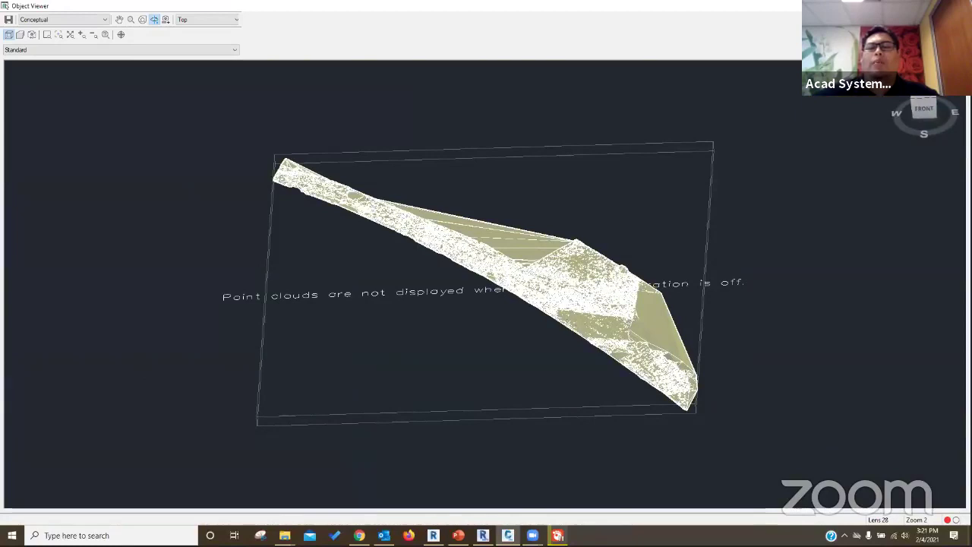
{"action": "key", "text": "Escape"}
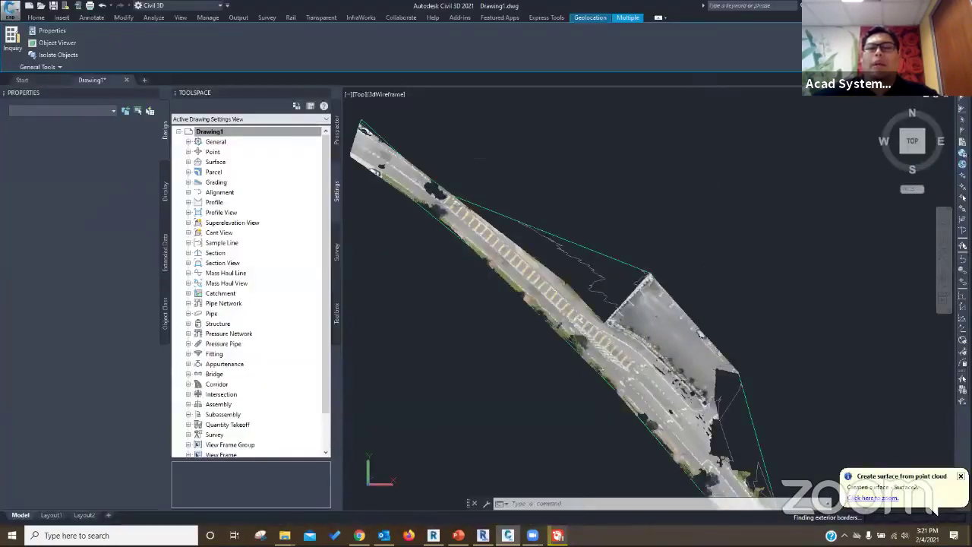
{"action": "scroll", "coordinate": [700, 209], "scroll_direction": "down", "scroll_amount": 3}
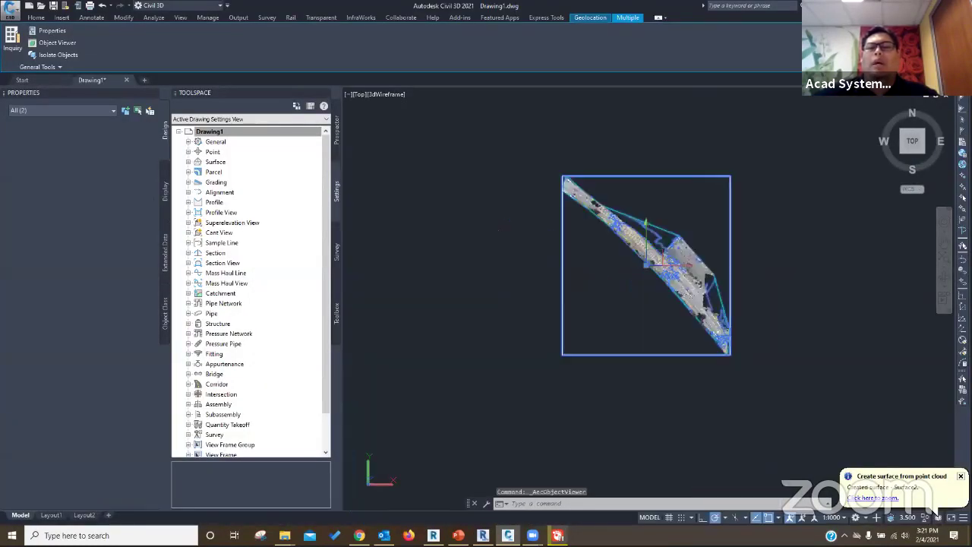
{"action": "scroll", "coordinate": [649, 214], "scroll_direction": "up", "scroll_amount": 2}
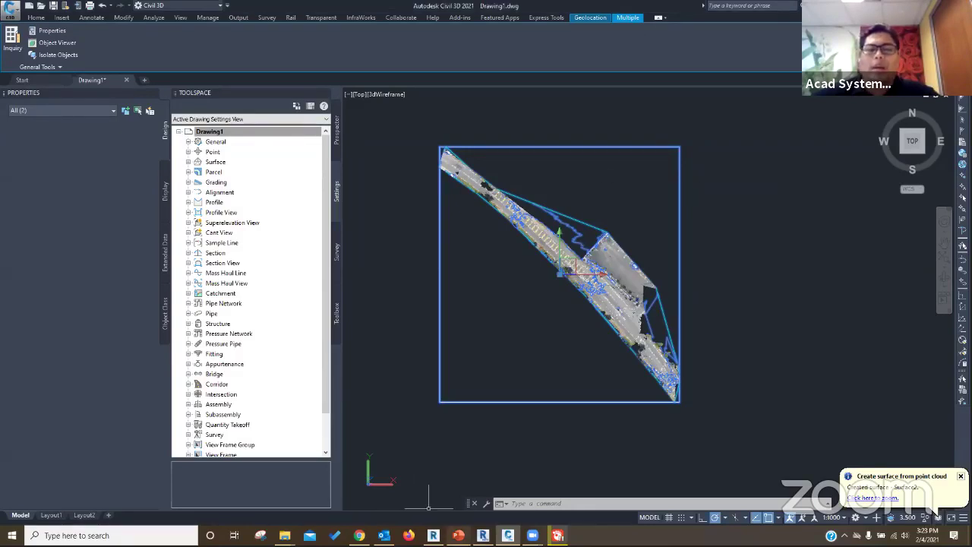
- Switch to the DRONE IMAGE presentation in PowerPoint and show the slide "Autodesk AEC Collection 2021 – What's Included"
{"action": "left_click", "coordinate": [458, 535]}
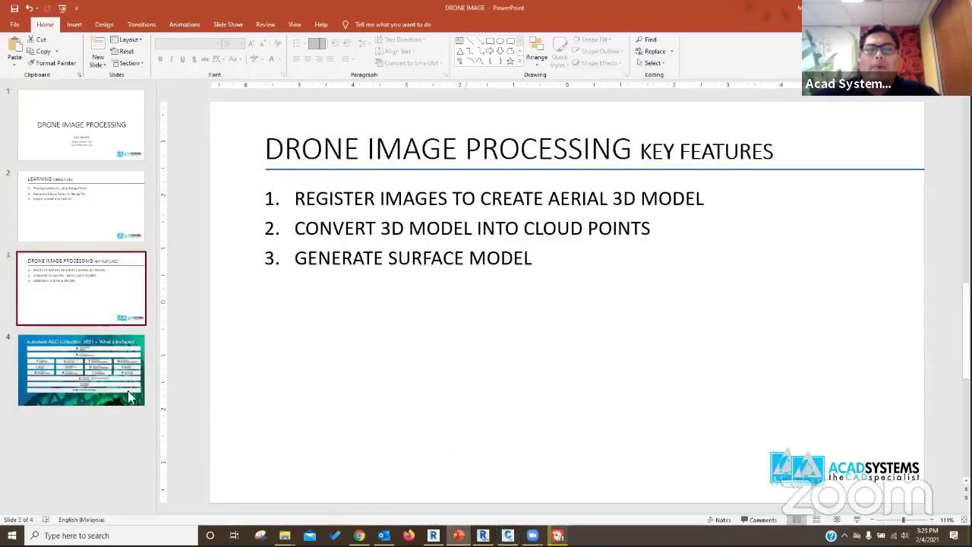
{"action": "left_click", "coordinate": [92, 371]}
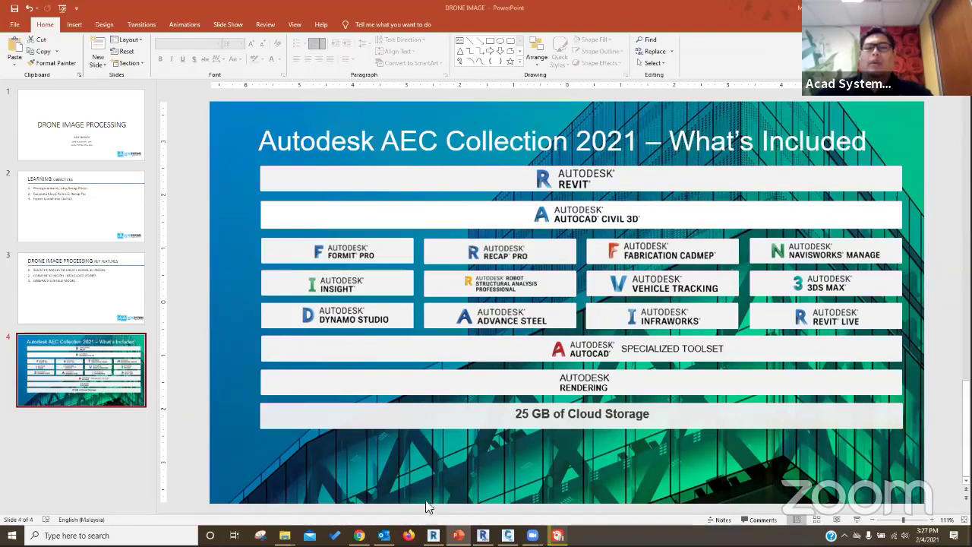
- Switch to Chrome and look through the acadsystems.com page, from the online lessons and training schedule to the Facebook and YouTube links in the footer
{"action": "left_click", "coordinate": [359, 536]}
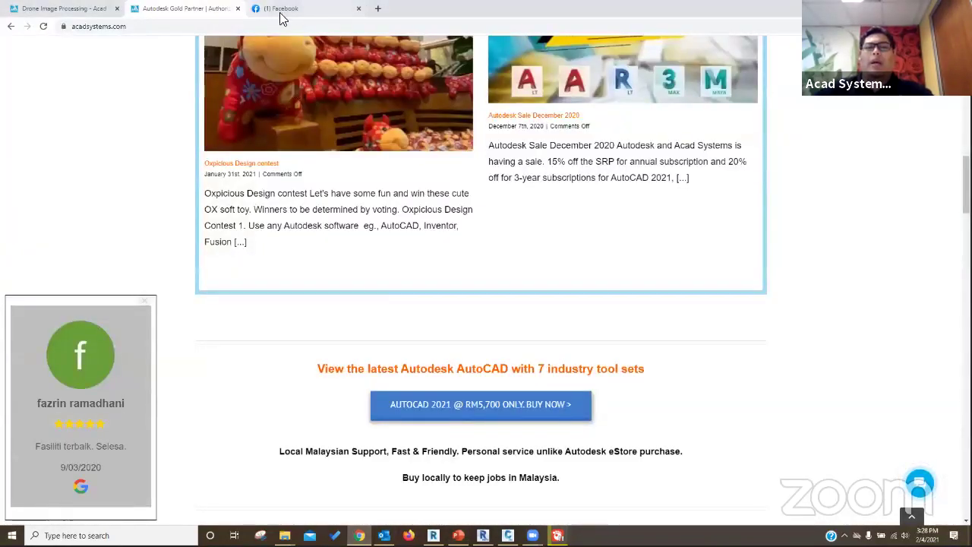
{"action": "scroll", "coordinate": [389, 310], "scroll_direction": "down", "scroll_amount": 5}
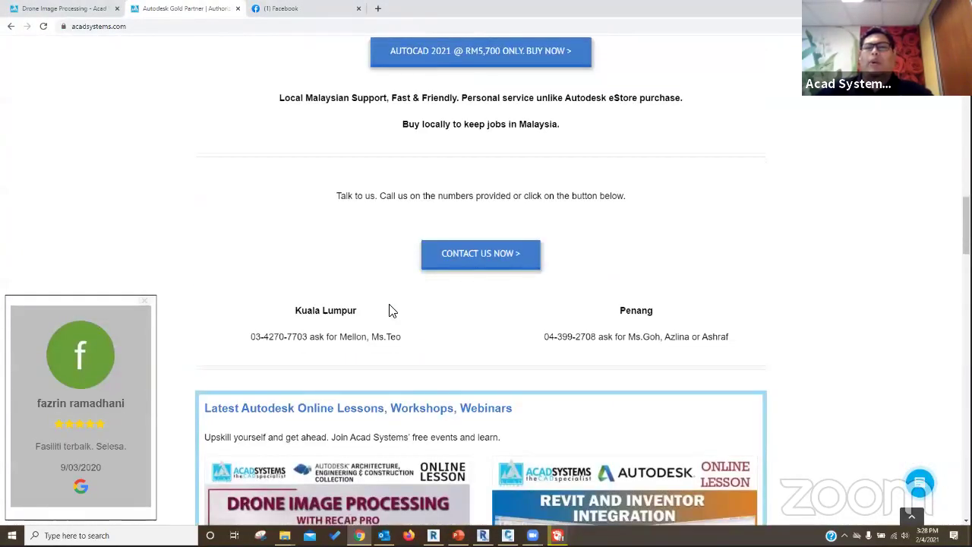
{"action": "scroll", "coordinate": [733, 286], "scroll_direction": "down", "scroll_amount": 3}
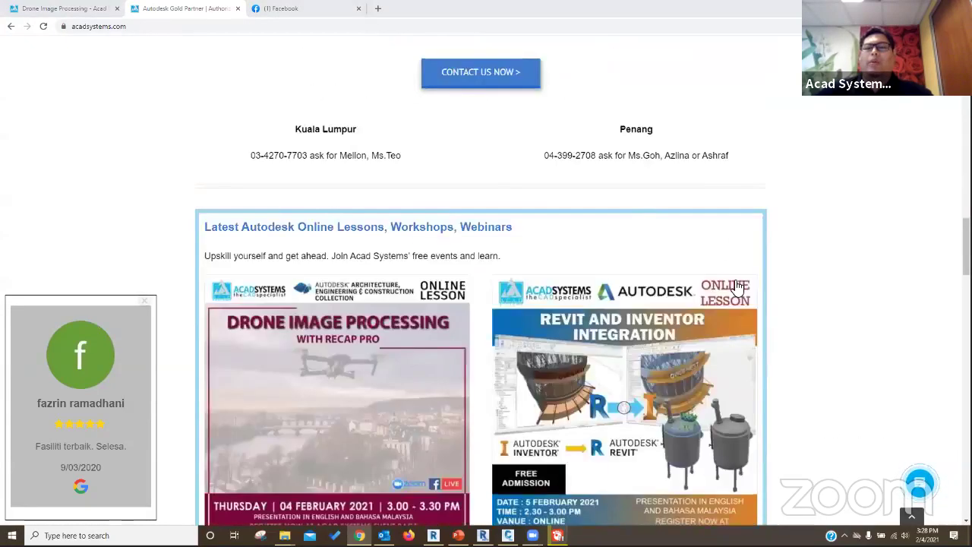
{"action": "scroll", "coordinate": [733, 286], "scroll_direction": "down", "scroll_amount": 3}
{"action": "scroll", "coordinate": [732, 290], "scroll_direction": "down", "scroll_amount": 5}
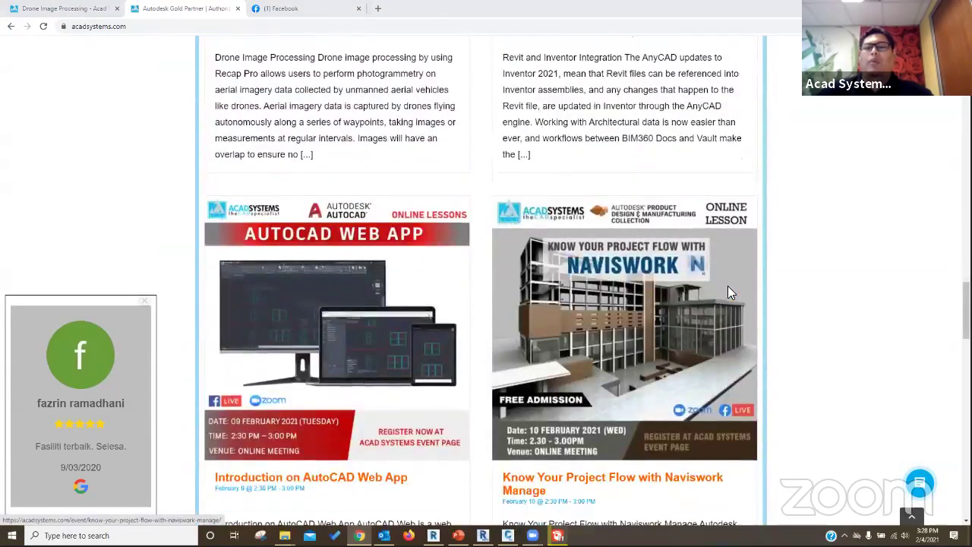
{"action": "scroll", "coordinate": [731, 293], "scroll_direction": "down", "scroll_amount": 6}
{"action": "scroll", "coordinate": [658, 390], "scroll_direction": "down", "scroll_amount": 5}
{"action": "scroll", "coordinate": [657, 391], "scroll_direction": "down", "scroll_amount": 3}
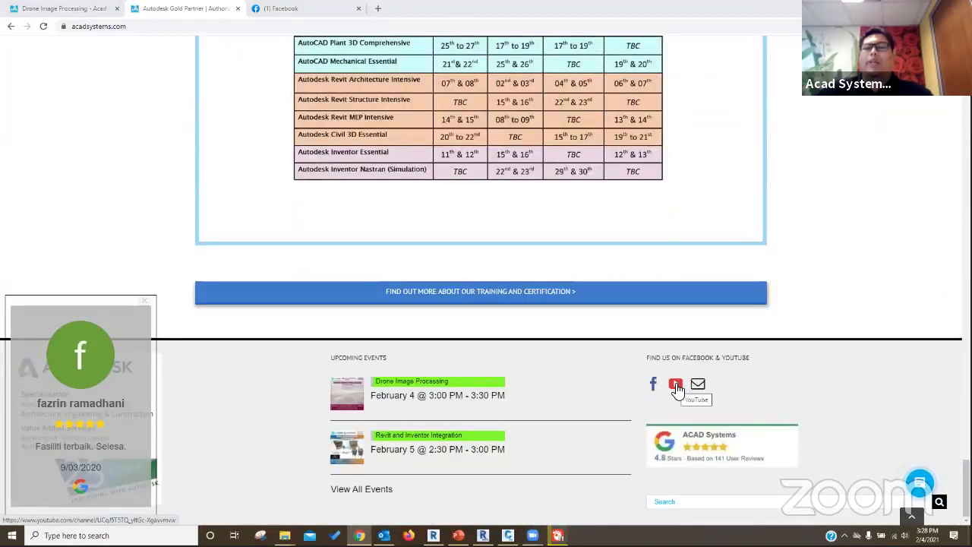